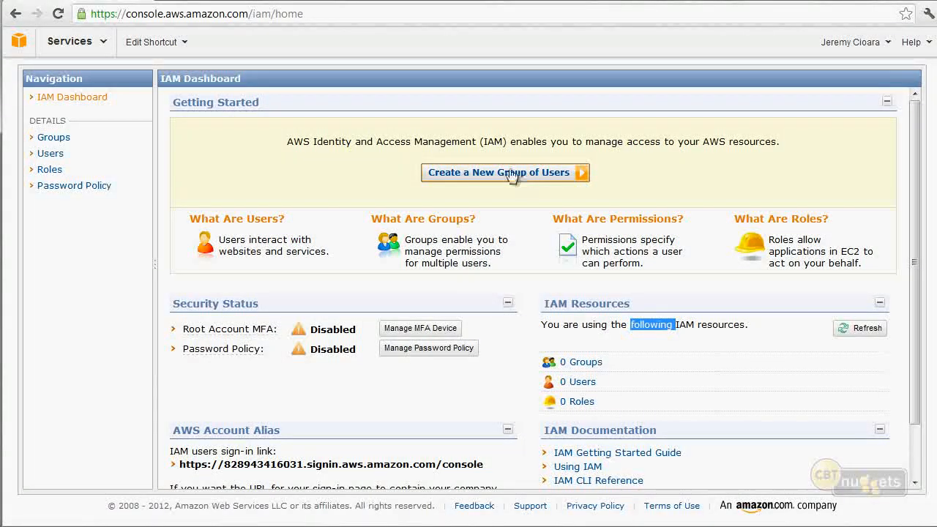
Open the new-group wizard at the empty Group Name field, then sketch an AWS user diagram on the whiteboard.
click(519, 178)
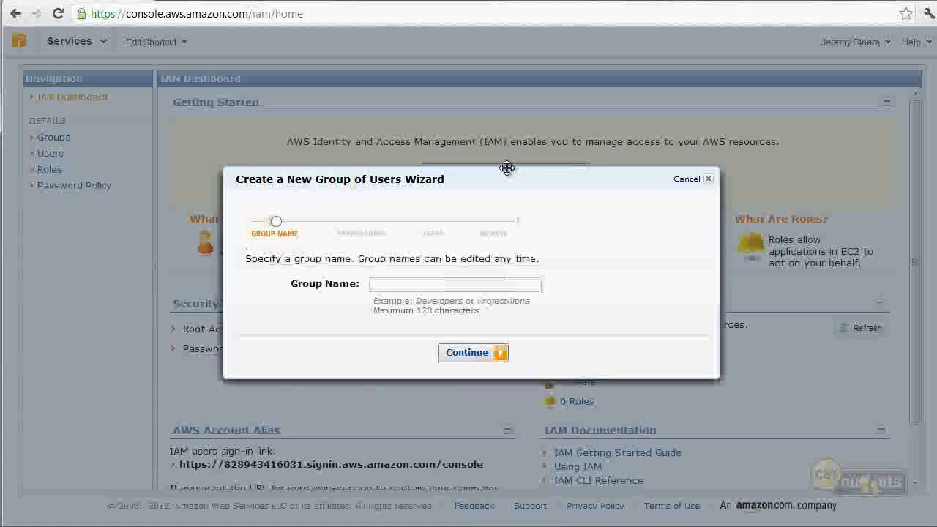
click(399, 287)
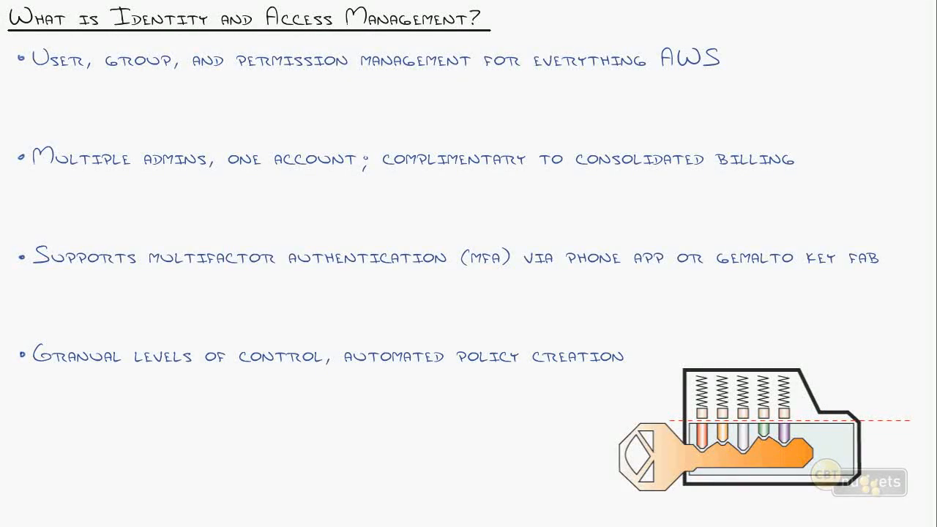
mouse_move(268, 489)
mouse_down()
mouse_move(320, 445)
mouse_move(321, 463)
mouse_move(408, 417)
mouse_move(445, 419)
mouse_move(434, 465)
mouse_up()
mouse_move(442, 432)
mouse_down()
mouse_move(474, 454)
mouse_move(442, 439)
mouse_up()
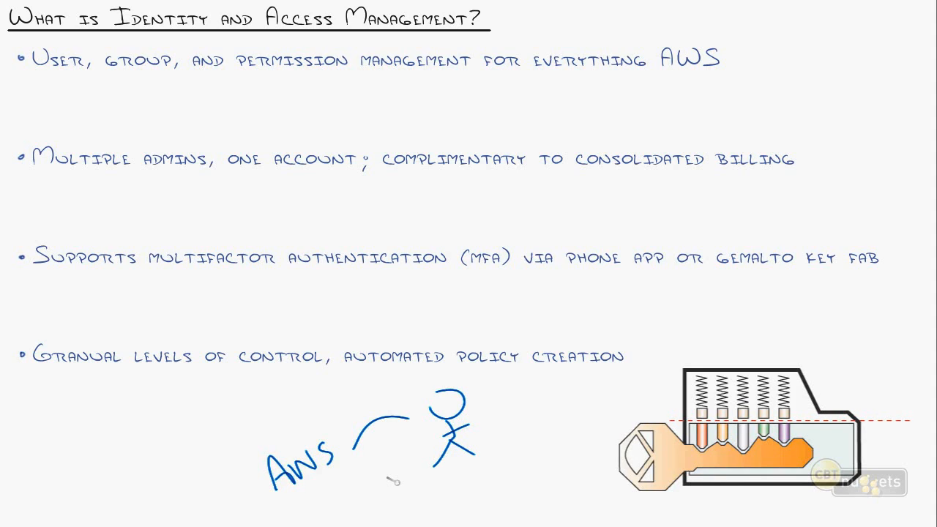
click(449, 398)
click(440, 400)
drag(452, 403, 443, 407)
drag(430, 375, 404, 392)
drag(484, 458, 608, 507)
drag(29, 86, 71, 84)
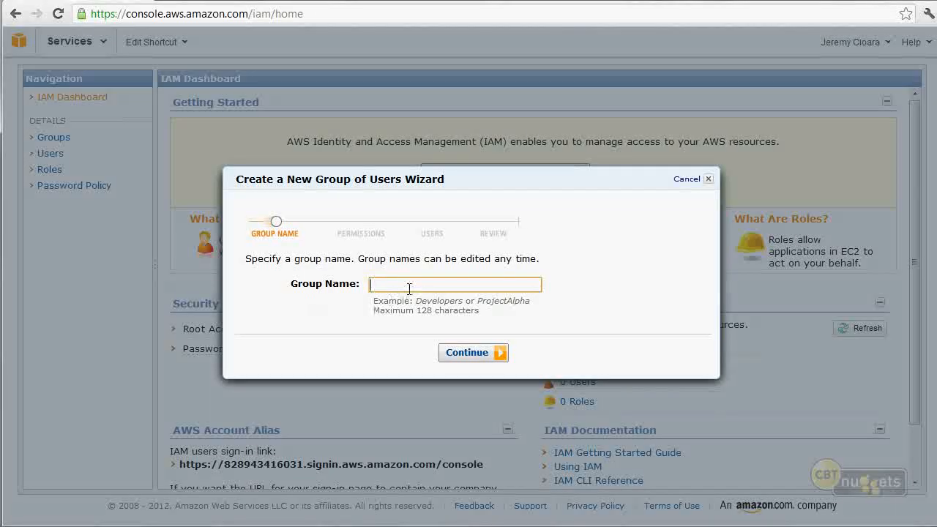
Name the new group Admins and highlight the Administrator Access template on the permissions step.
text(Admins)
key(Return)
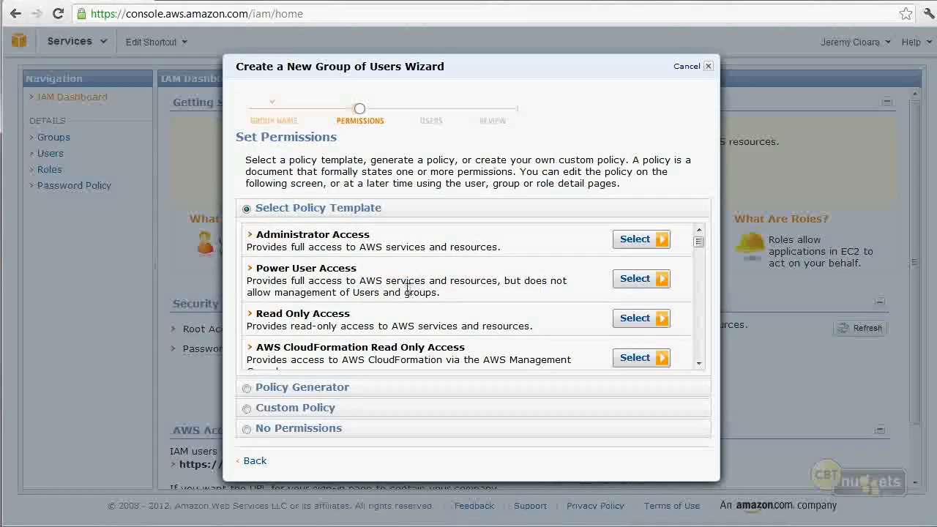
drag(382, 242, 251, 236)
double_click(325, 247)
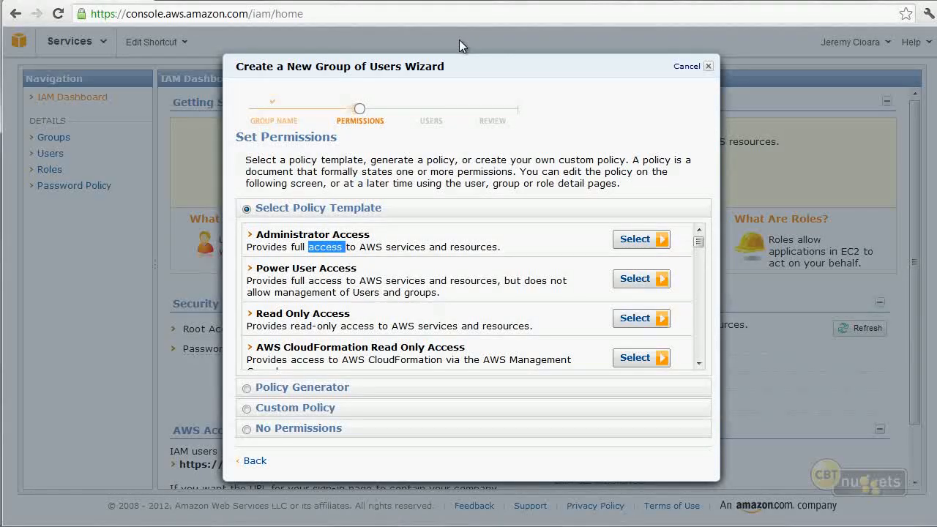
Highlight parts of the template descriptions, then select the Administrator Access policy template.
drag(306, 265, 309, 249)
click(307, 248)
triple_click(307, 248)
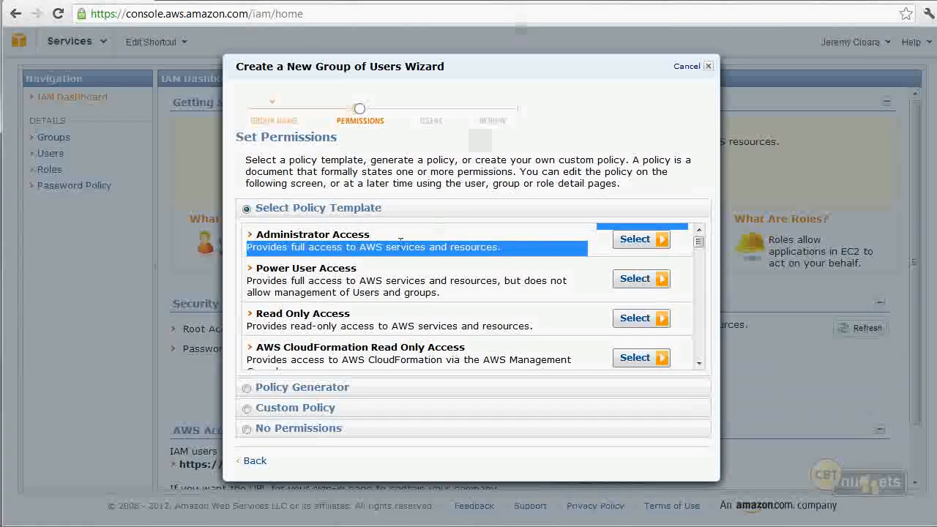
click(384, 249)
double_click(375, 249)
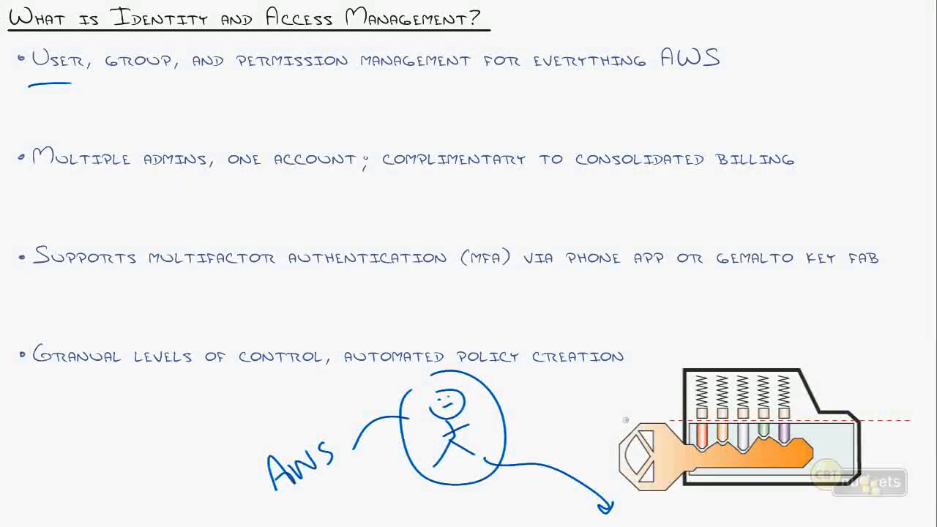
key(alt+Tab)
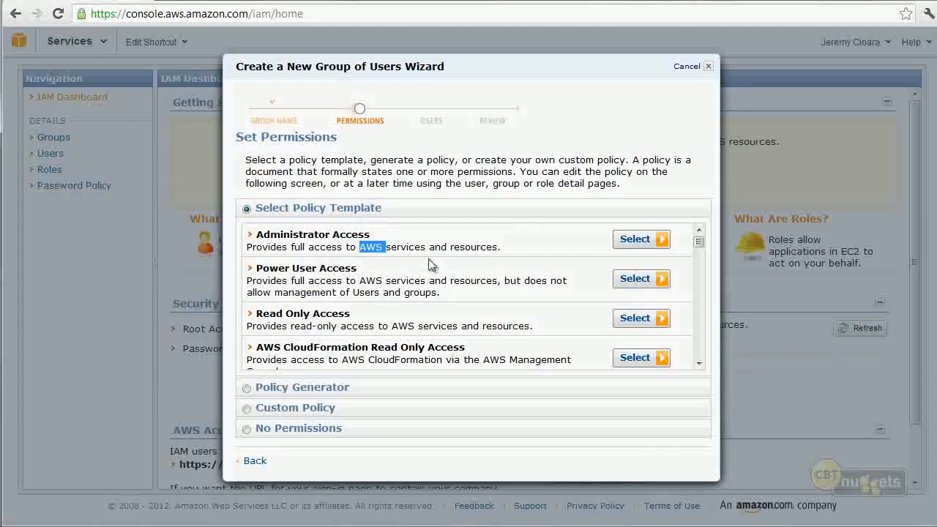
double_click(333, 236)
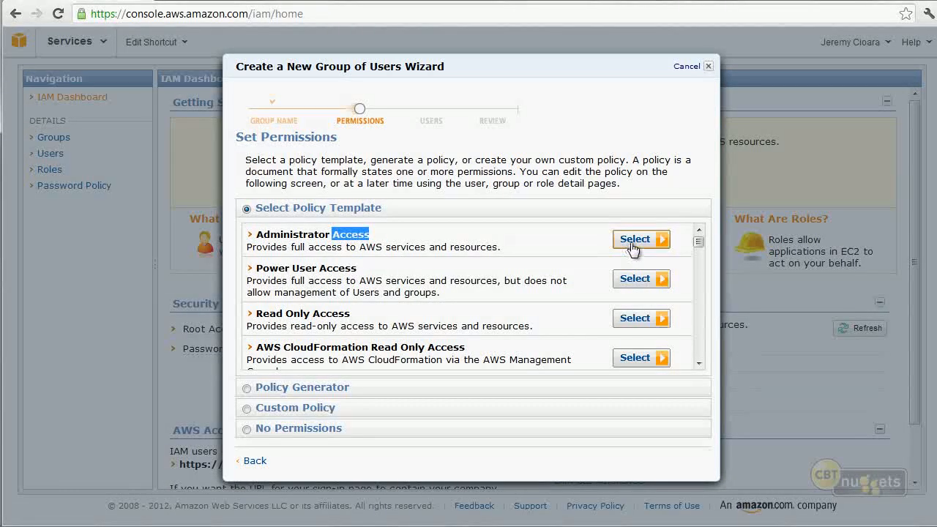
drag(696, 246, 692, 223)
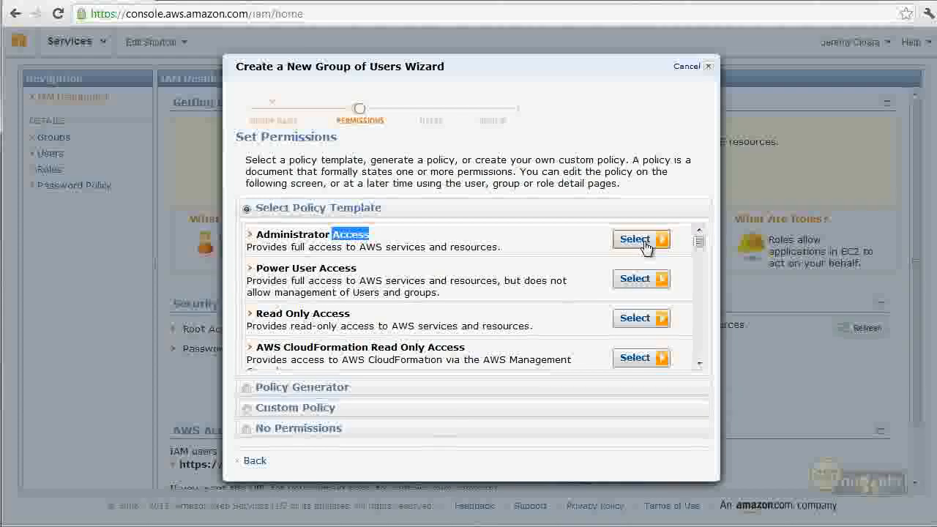
click(649, 241)
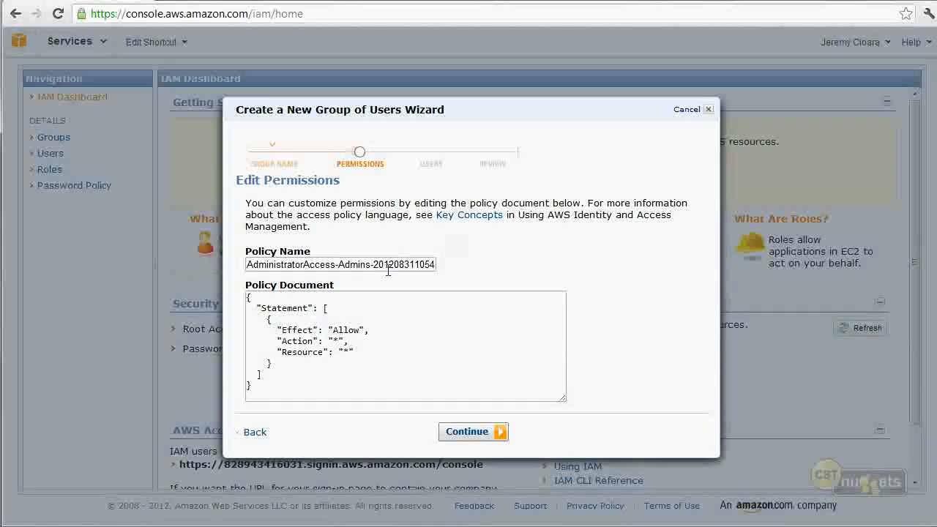
Review the AdministratorAccess-Admins policy and its Action and Resource wildcards, then continue to adding users.
drag(335, 264, 514, 267)
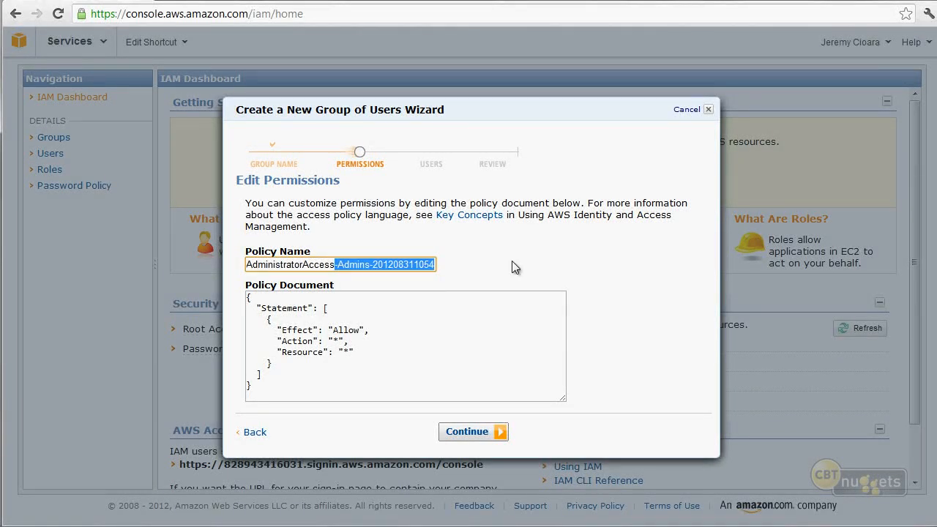
drag(303, 382, 249, 296)
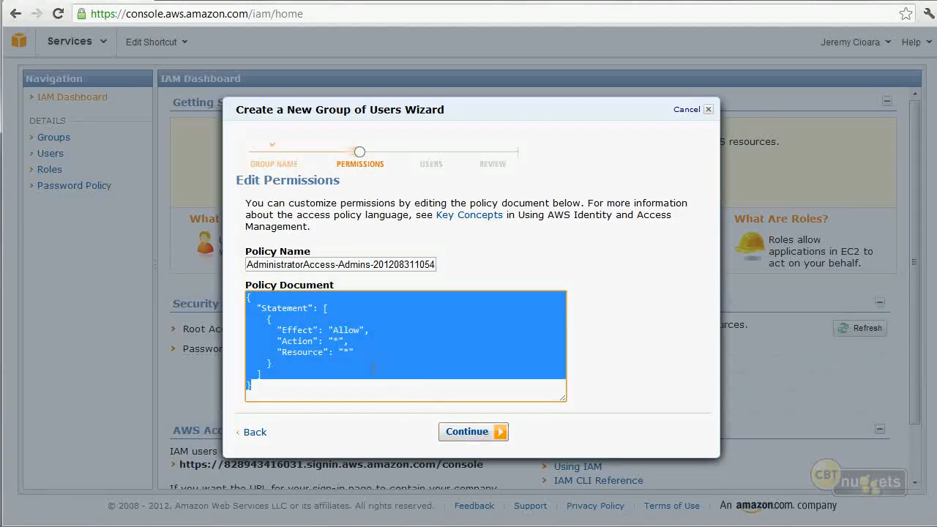
click(344, 339)
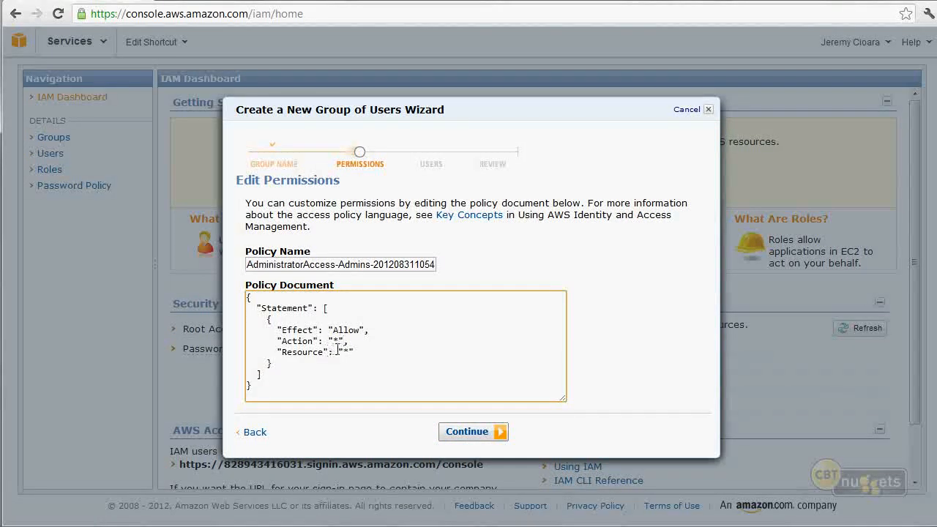
double_click(335, 340)
double_click(346, 352)
double_click(337, 340)
double_click(346, 352)
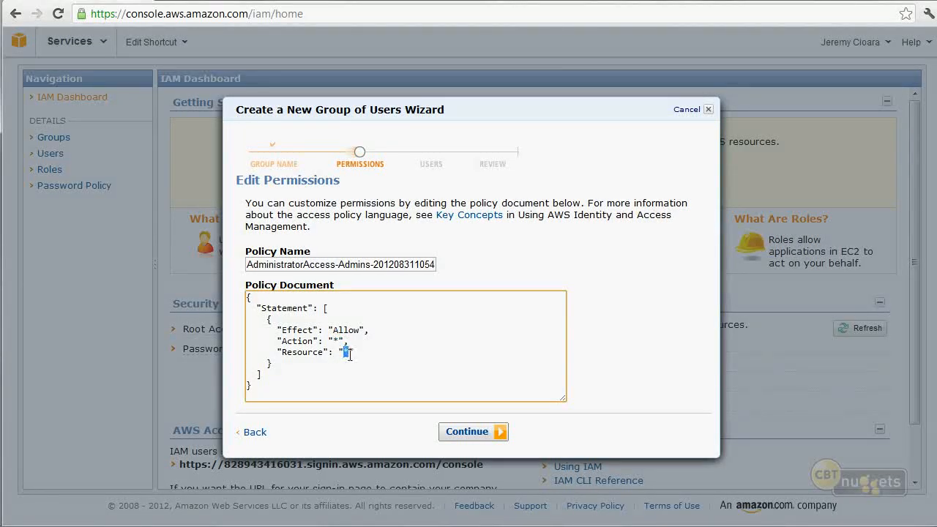
click(485, 434)
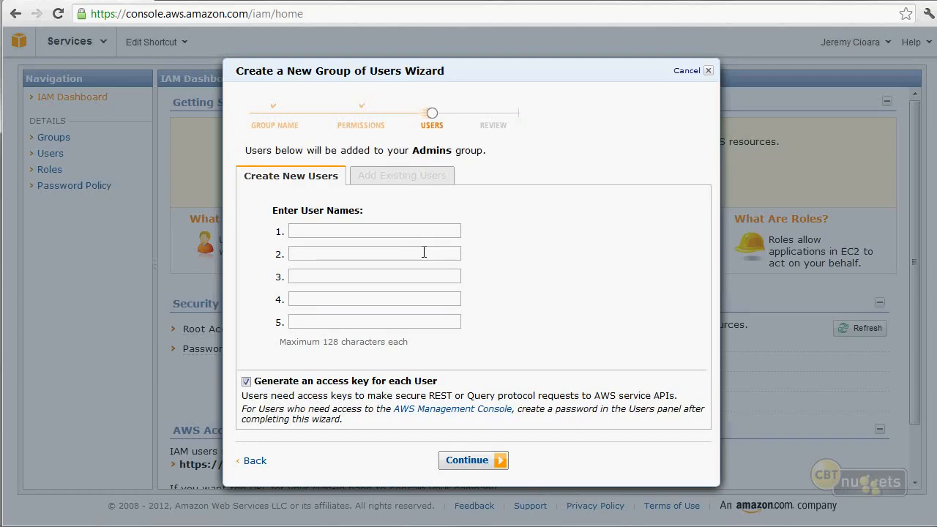
Enter four new user names in the Create New Users fields and continue to the review step.
click(418, 227)
text(Bob)
key(Tab)
text(Sue)
key(Tab)
text(J)
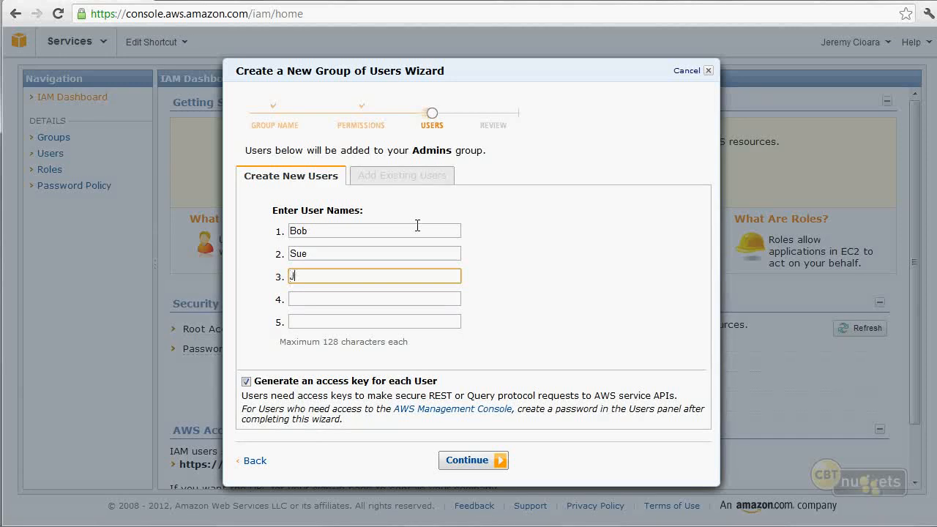
text(osiah)
key(Tab)
text(Sol)
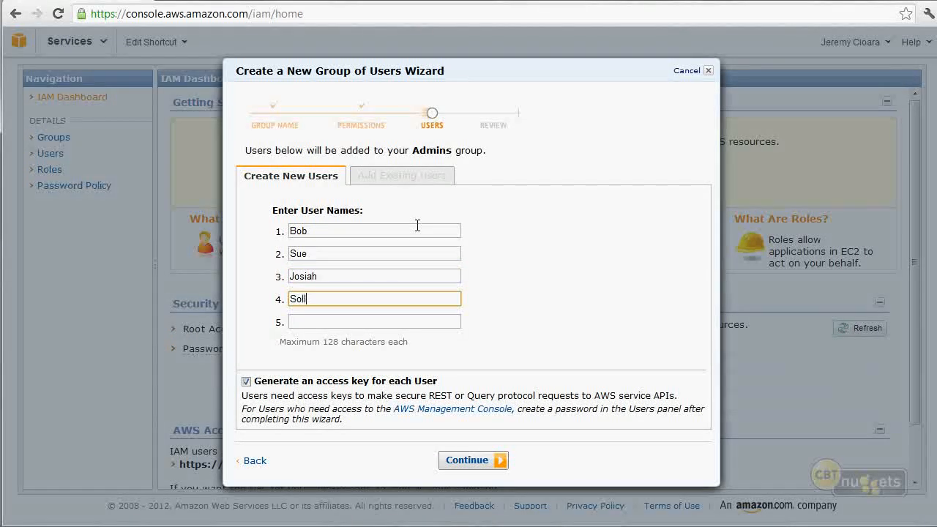
text(omon)
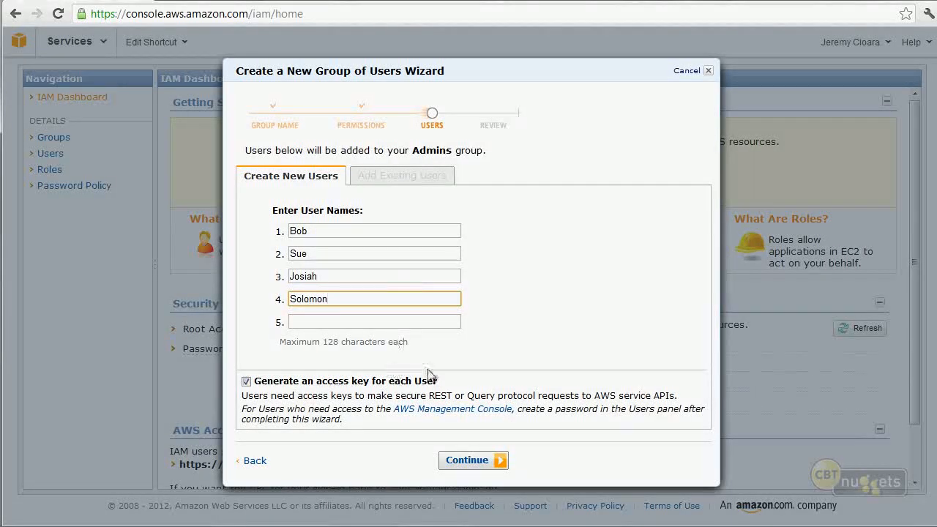
double_click(435, 395)
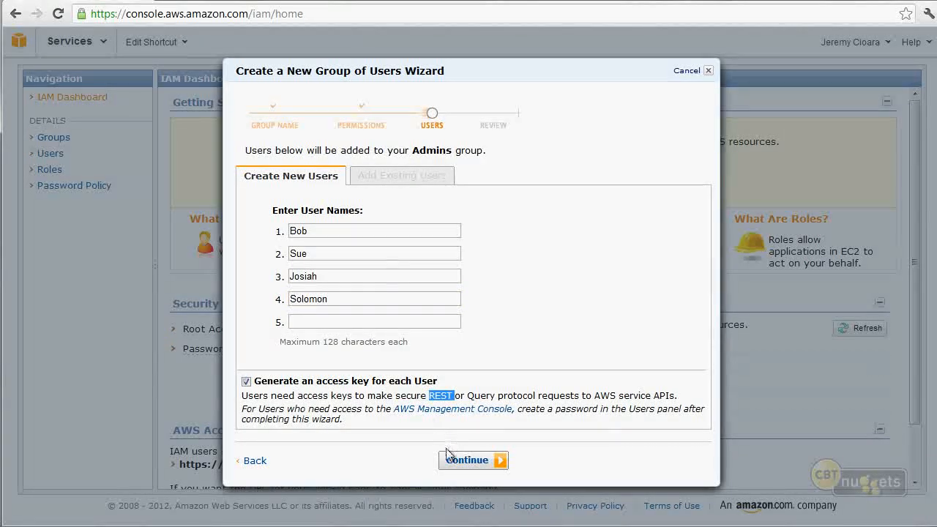
click(467, 461)
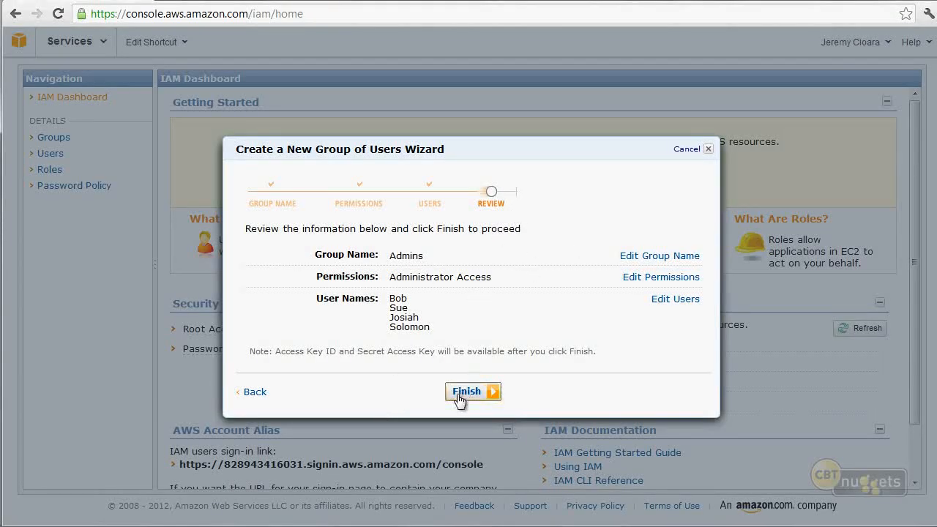
Finish creating the Admins group with its four users.
drag(434, 390, 319, 352)
triple_click(289, 354)
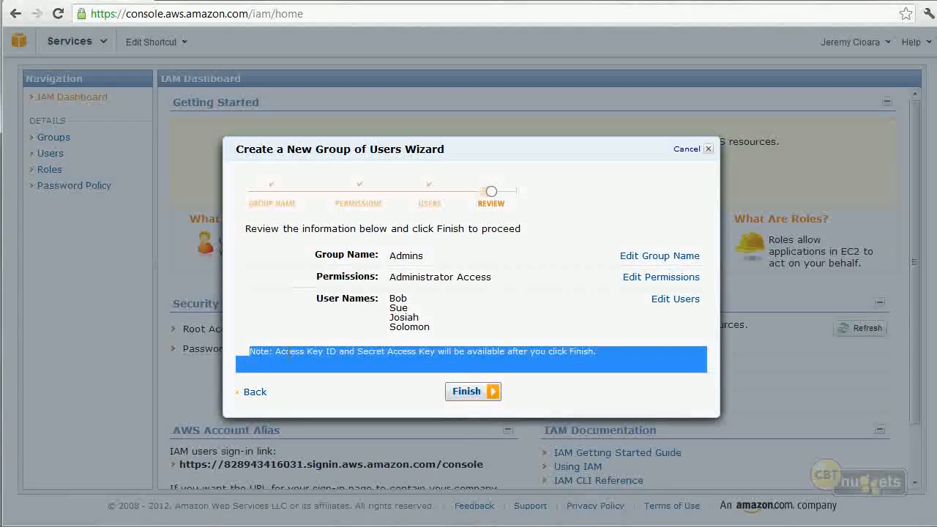
click(487, 393)
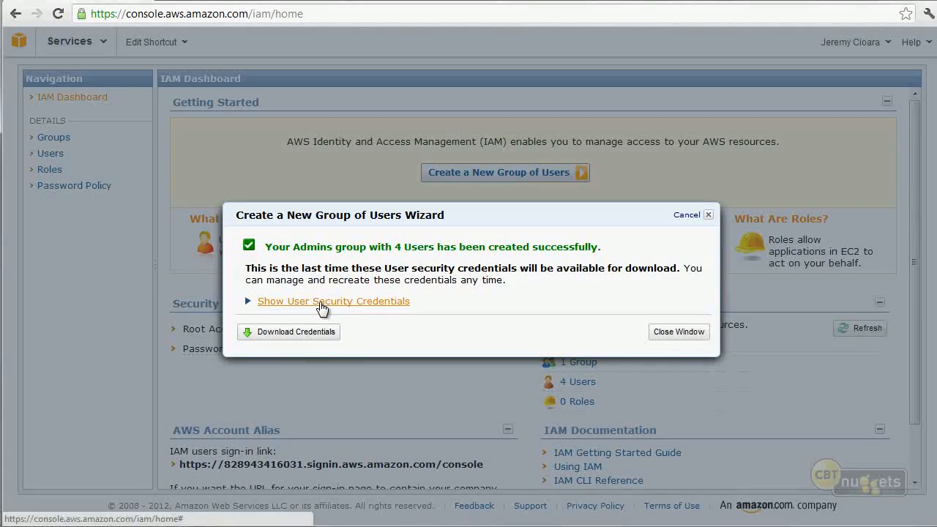
Reveal the new users' security credentials and move the dialog up to see all of it.
click(267, 302)
scroll(655, 384, down, 2)
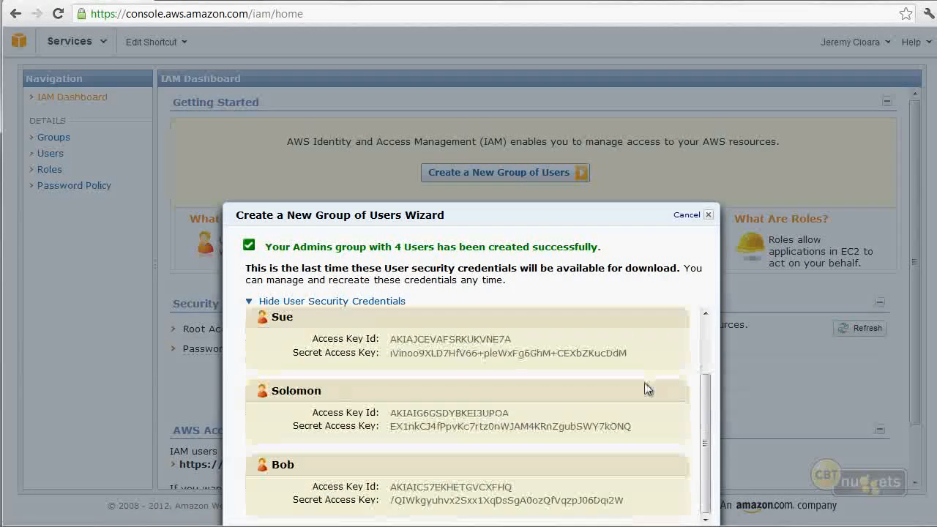
scroll(645, 383, up, 2)
drag(571, 214, 577, 117)
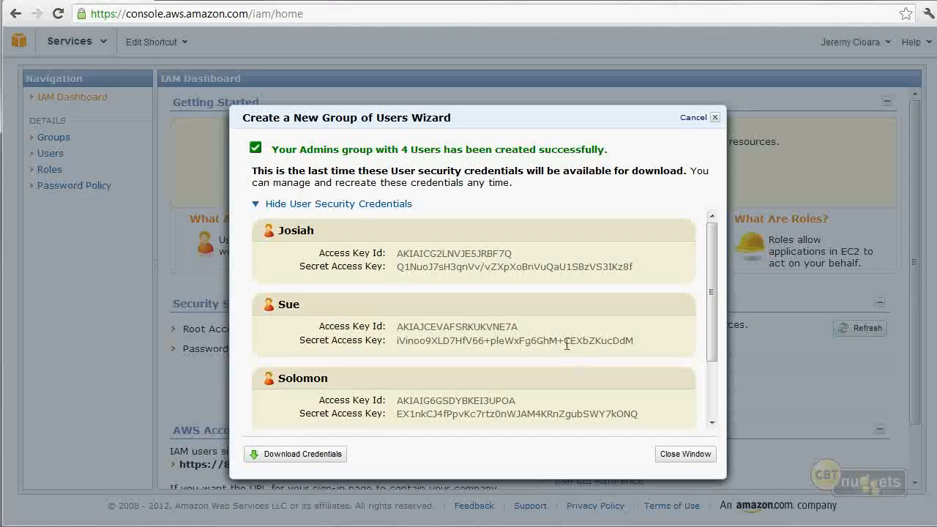
scroll(564, 325, down, 2)
scroll(564, 325, up, 2)
In a new tab, search Google for cyberduck and open the cyberduck.ch site.
click(159, 1)
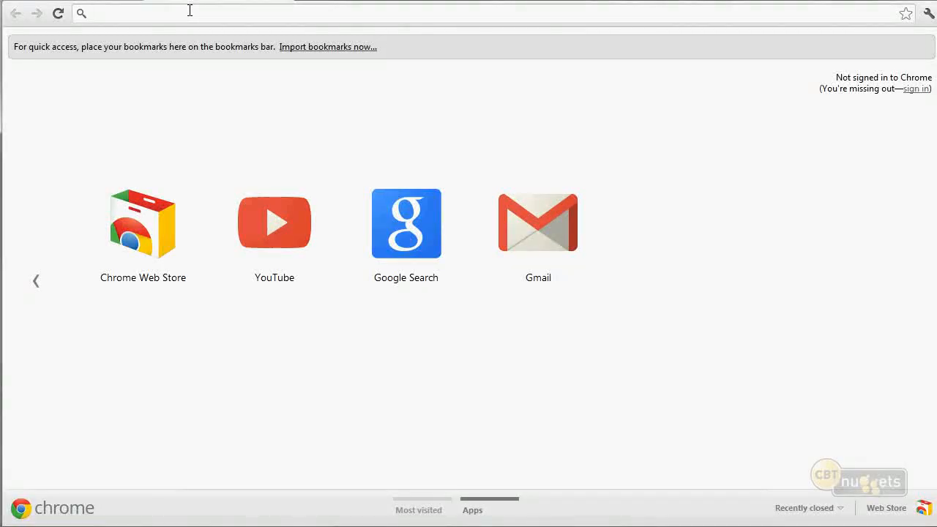
text(c)
key(BackSpace)
key(BackSpace)
text(goo)
key(Return)
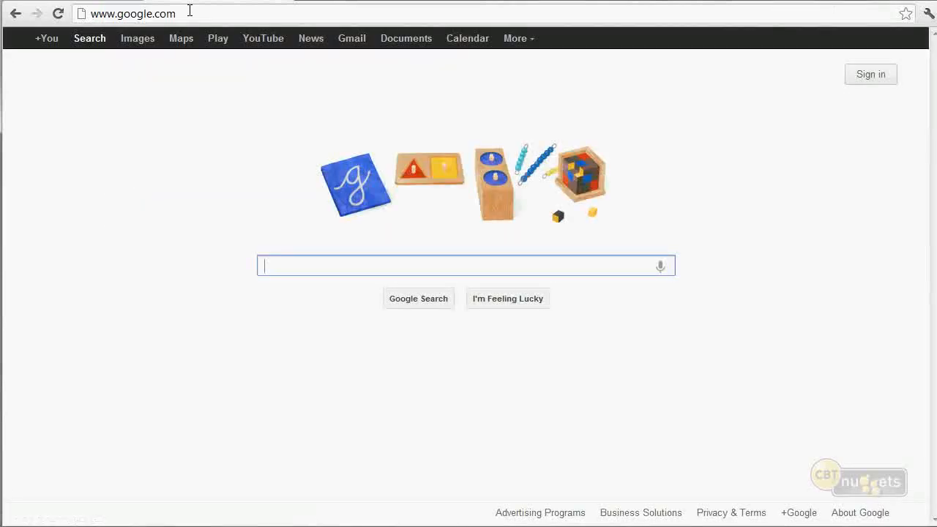
text(cyberduckj)
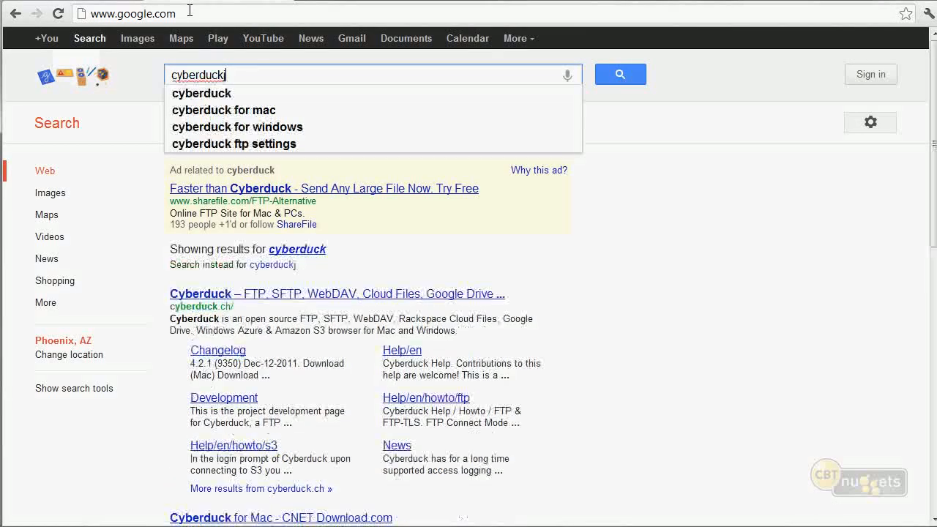
click(201, 93)
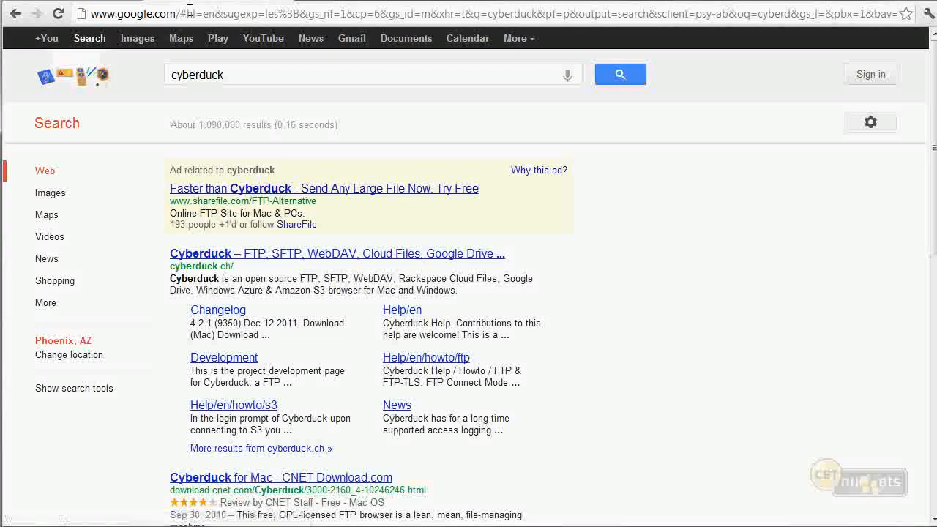
click(272, 254)
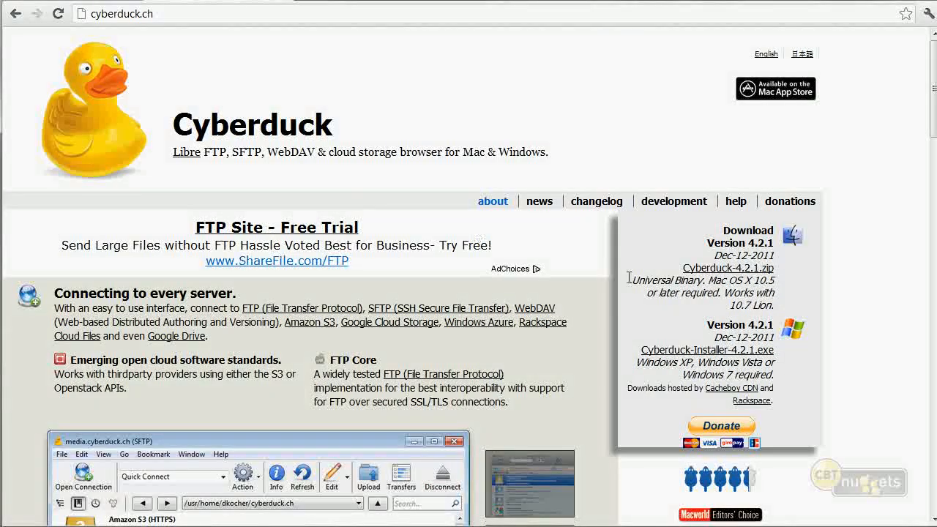
Scroll through the Cyberduck page, then select an access key ID and a secret key back in IAM.
scroll(842, 250, down, 2)
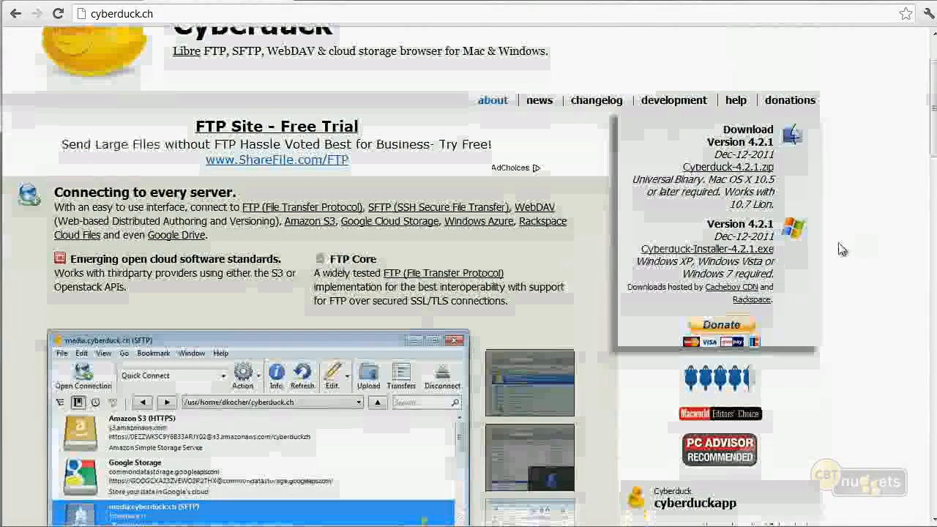
scroll(834, 246, down, 1)
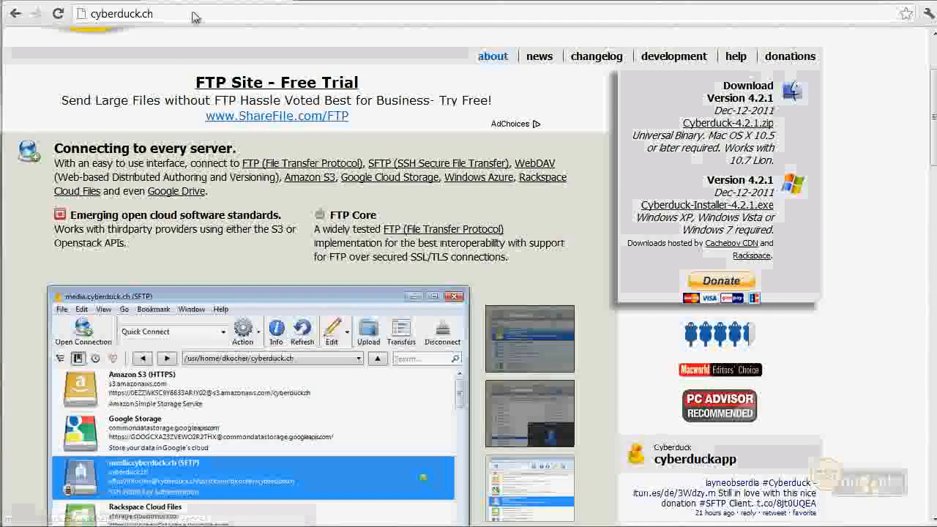
scroll(142, 323, down, 1)
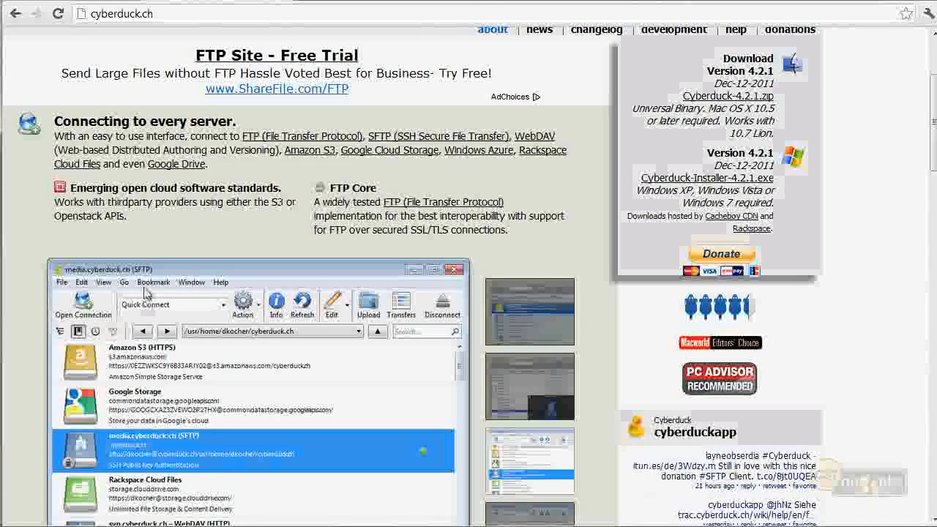
scroll(132, 326, down, 1)
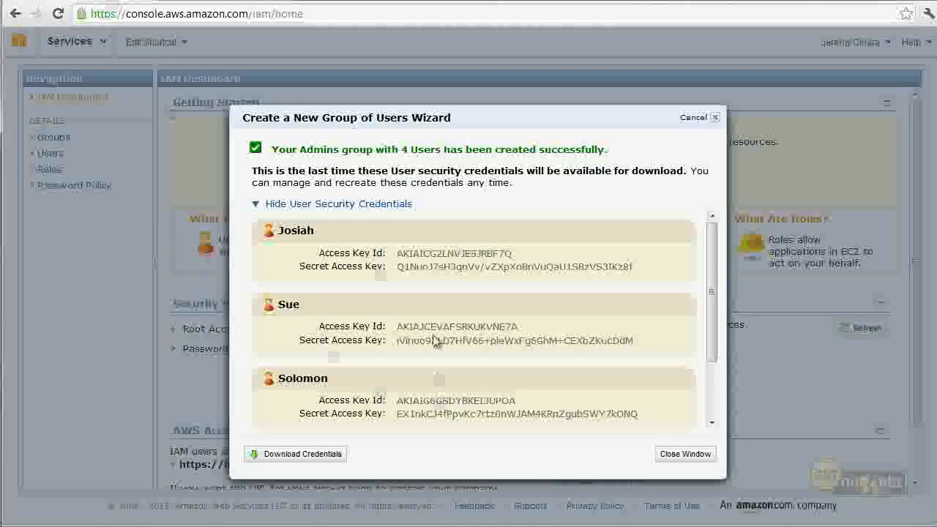
double_click(432, 326)
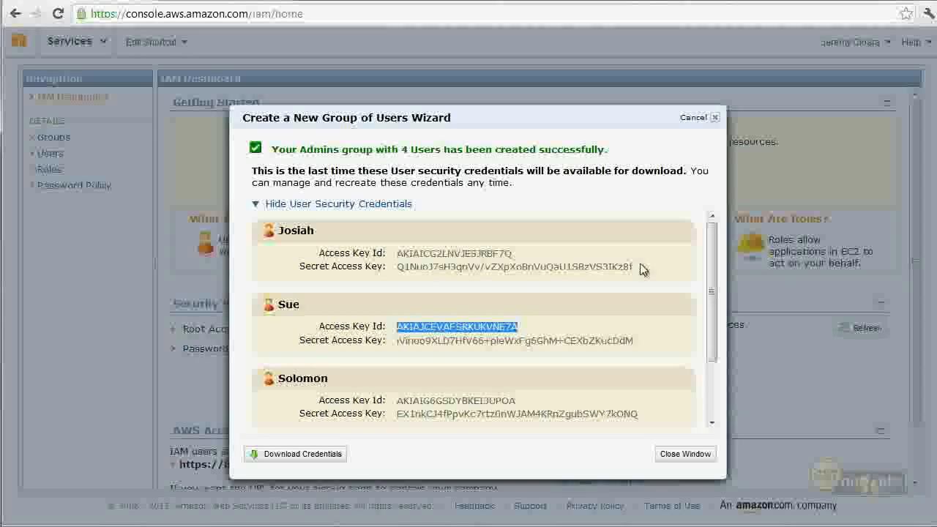
drag(632, 268, 395, 268)
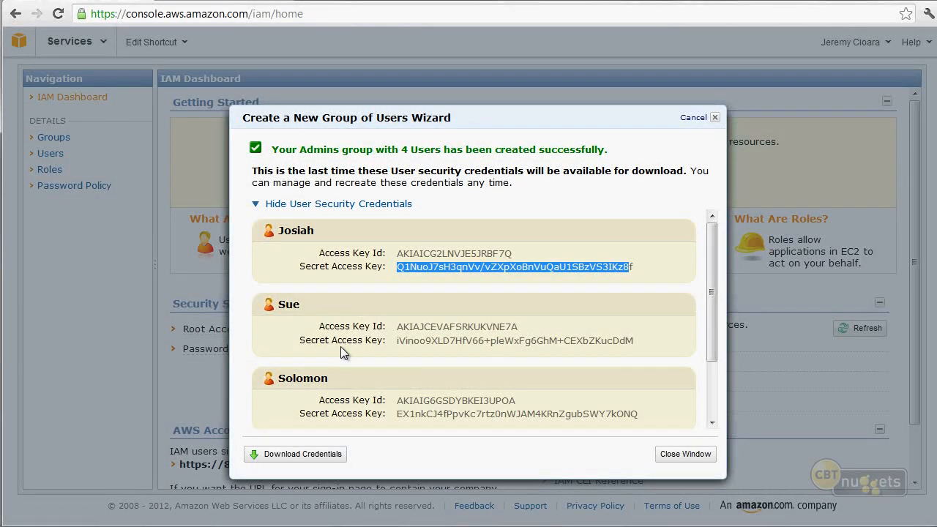
Download the users' credentials as credentials.csv and choose WordPad to open the file.
click(383, 252)
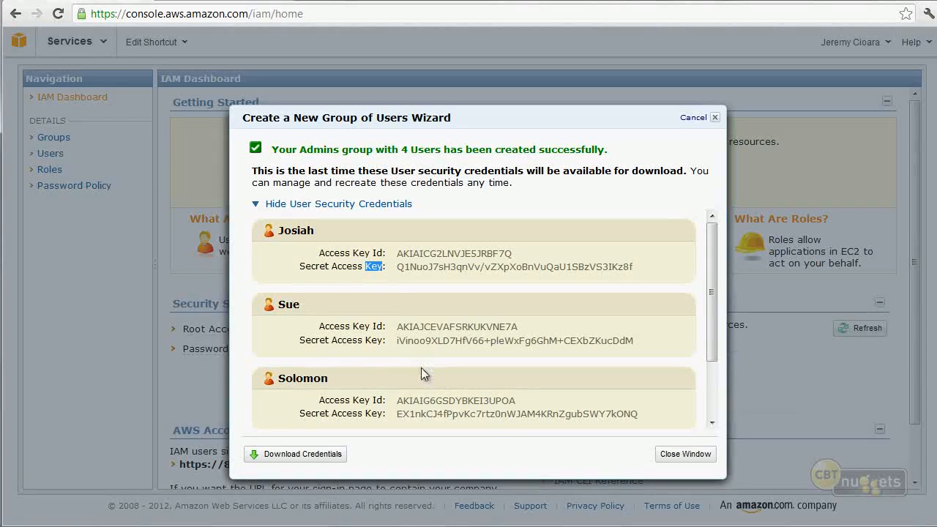
click(324, 459)
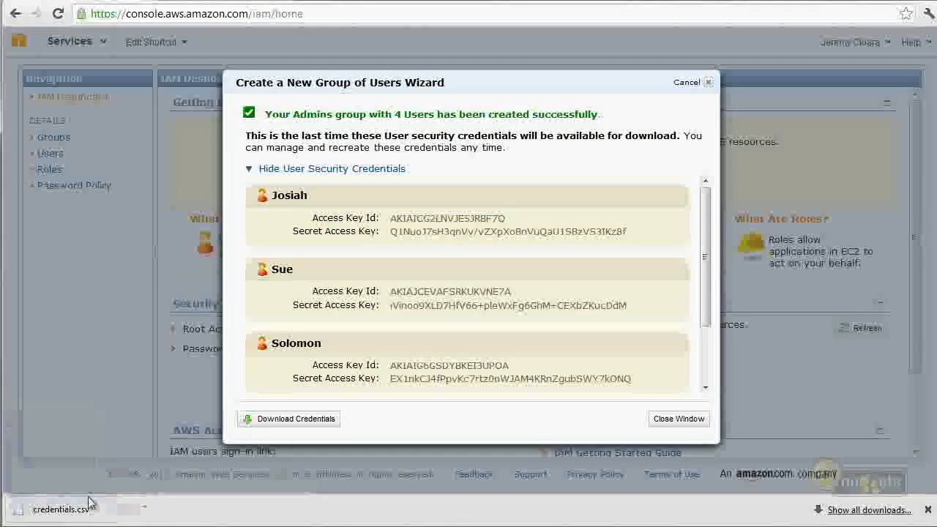
click(74, 508)
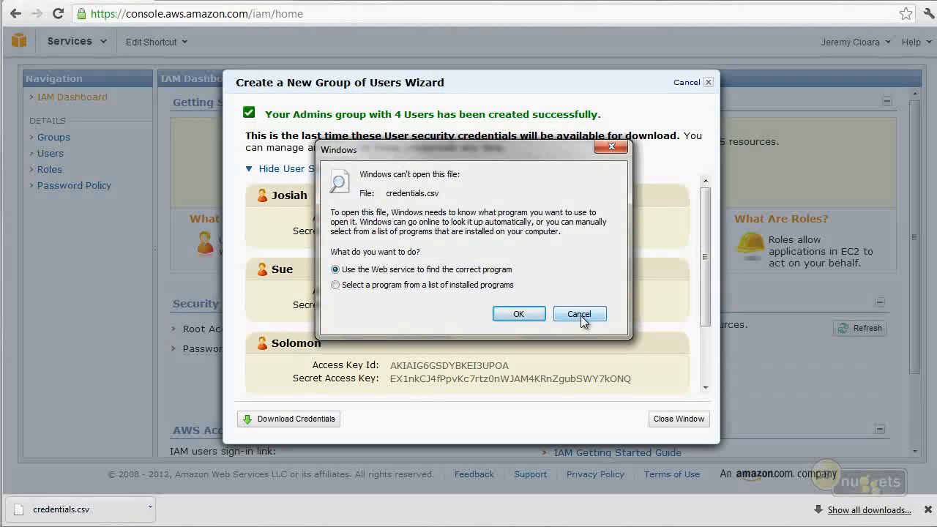
click(455, 286)
click(536, 320)
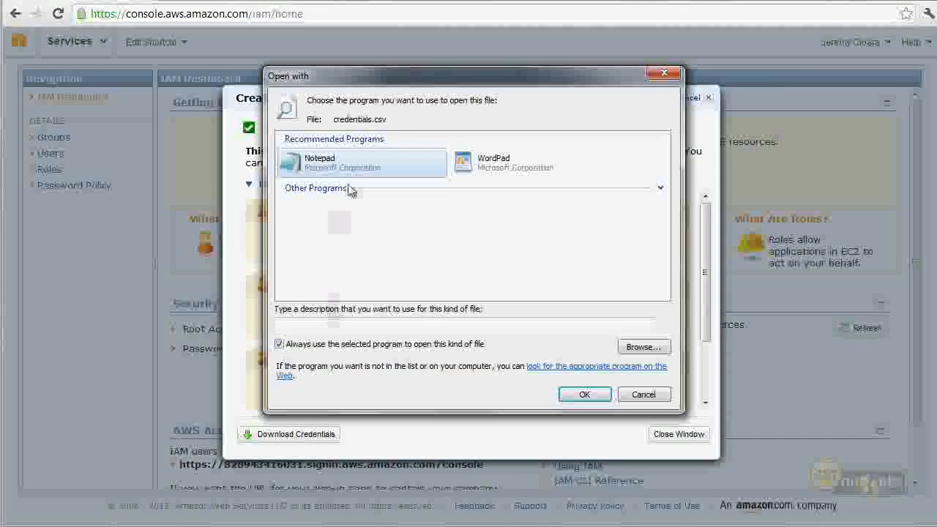
click(316, 347)
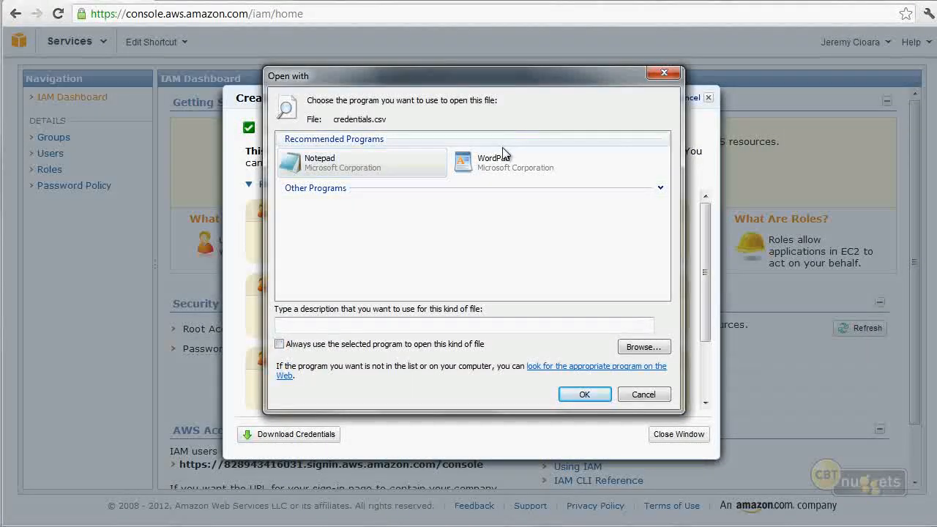
click(497, 160)
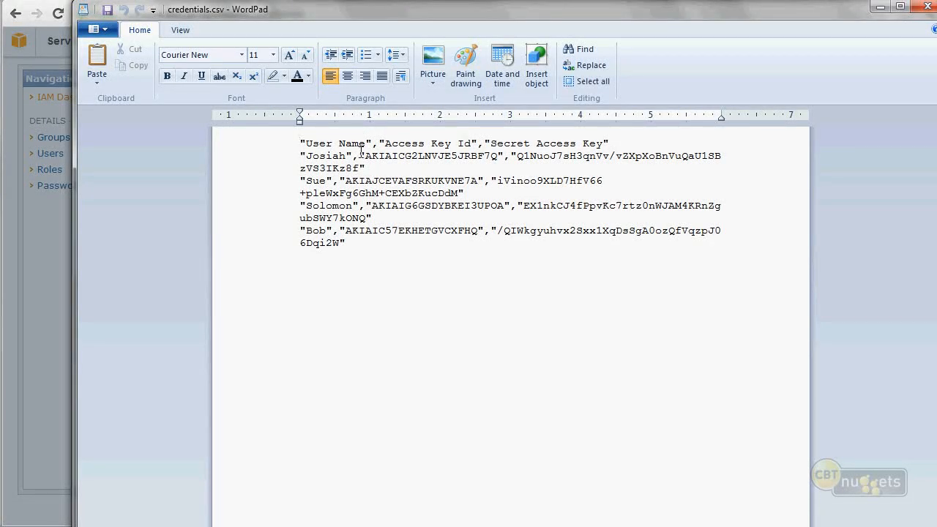
Close credentials.csv in WordPad and the completed group wizard, leaving the dashboard at 1 group, 4 users.
click(927, 7)
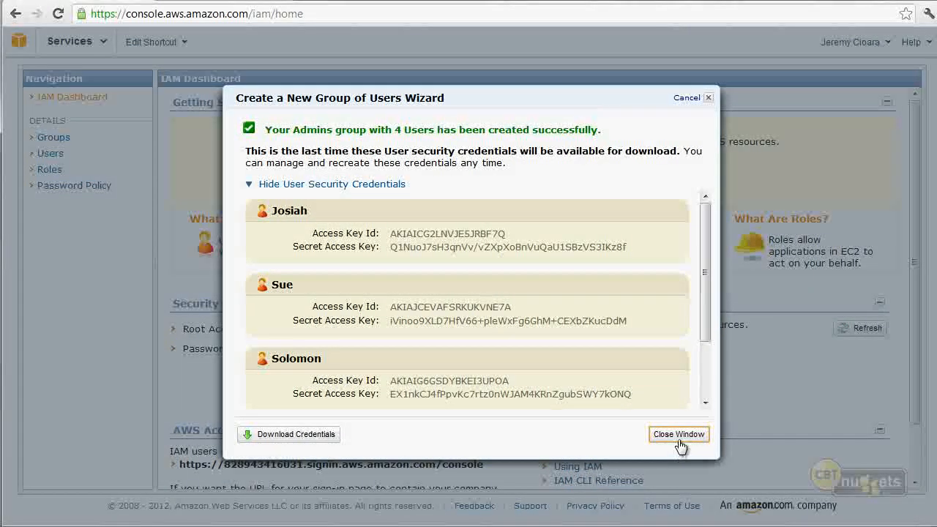
right_click(375, 259)
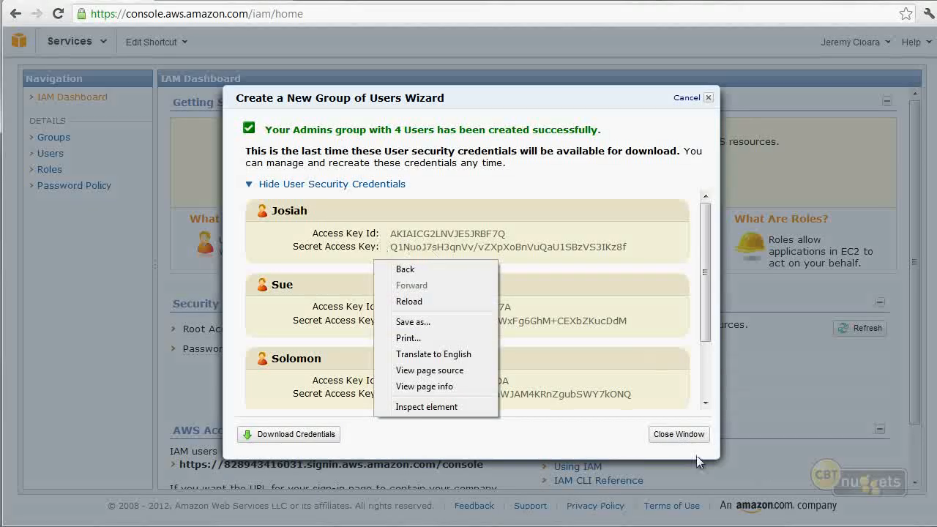
click(679, 436)
click(680, 437)
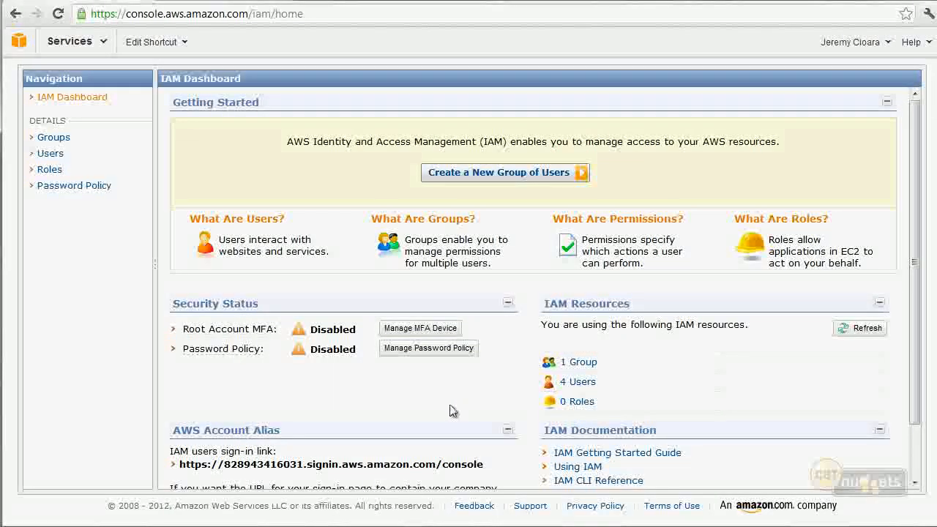
Open the four-user list, show the first user's details, and view the policies applying to it.
click(577, 383)
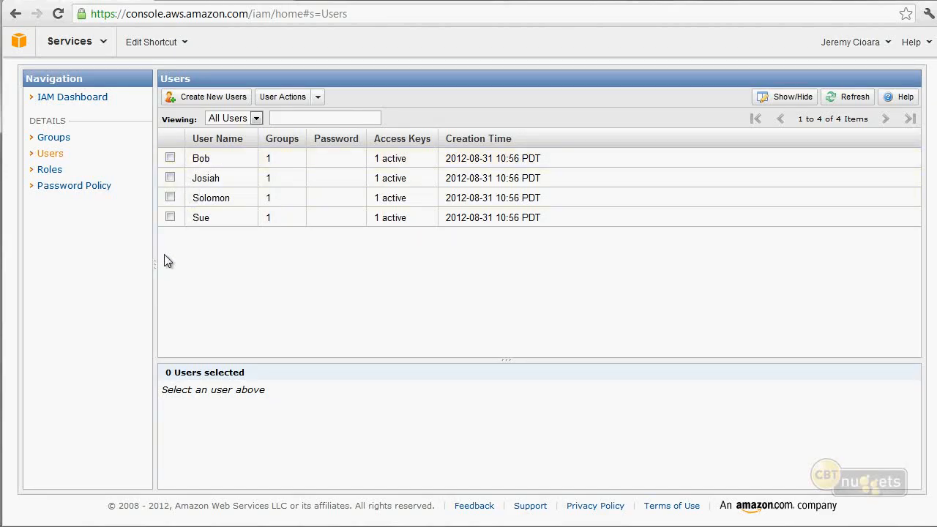
click(170, 158)
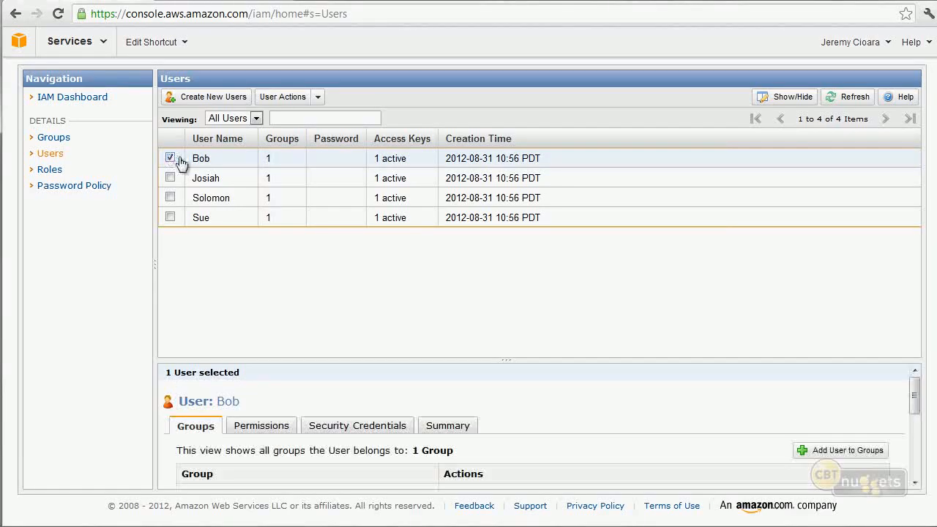
drag(675, 359, 668, 256)
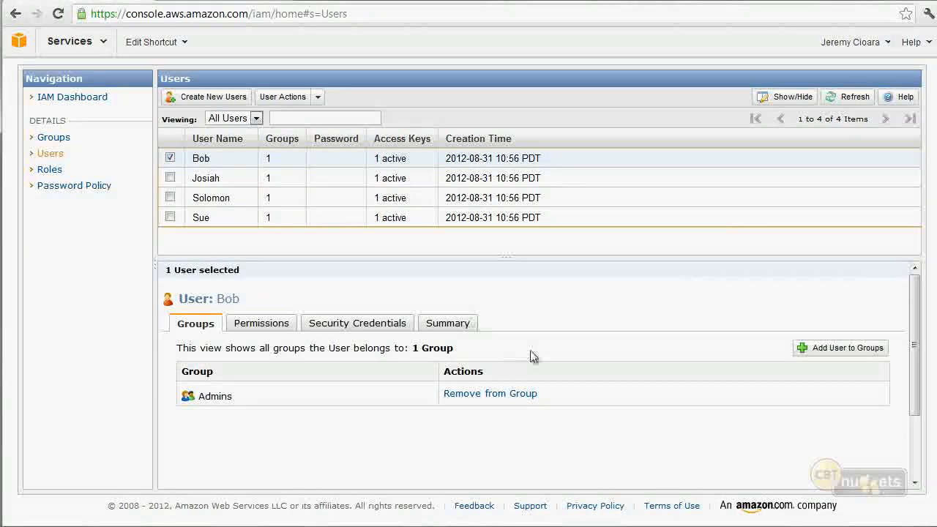
click(257, 324)
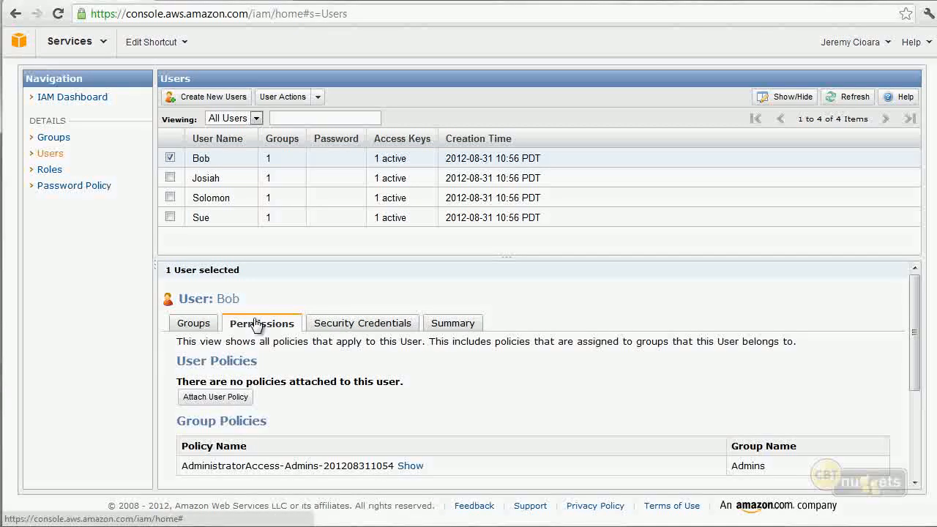
Check that user's security credentials, note it has no password, and start setting a console password.
click(388, 325)
scroll(566, 282, down, 1)
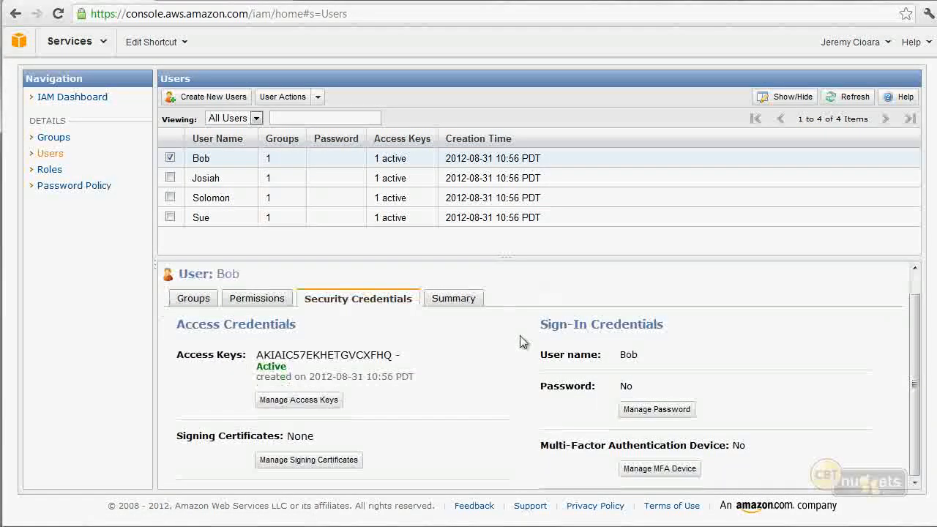
double_click(571, 386)
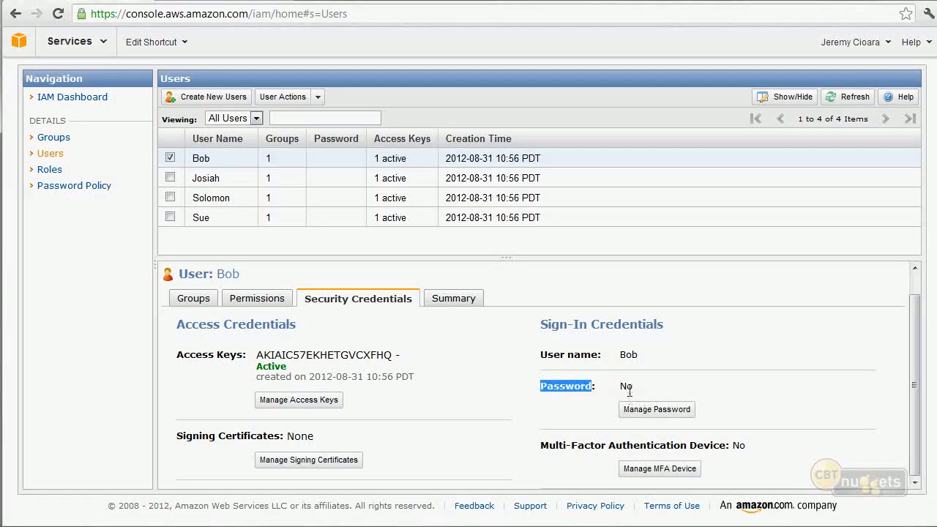
double_click(626, 385)
click(680, 410)
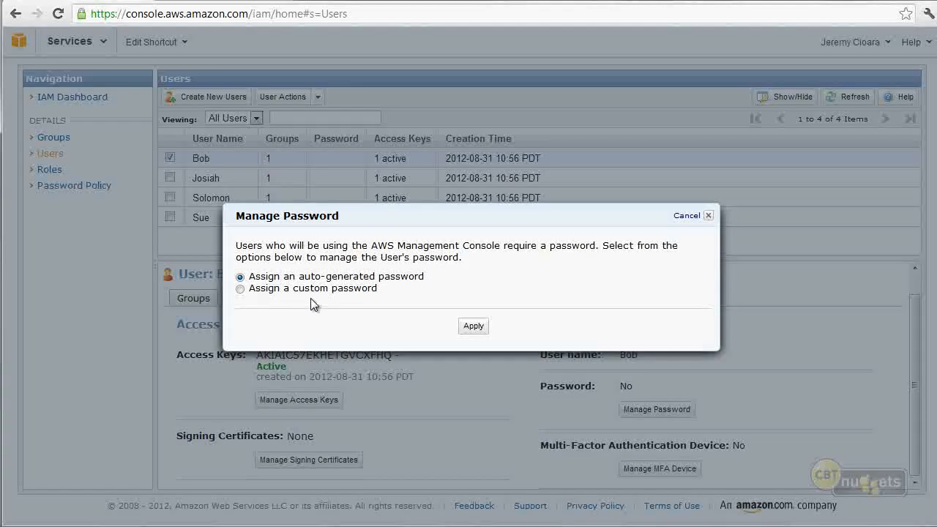
Assign Bob a custom console password, entered and confirmed, and apply it.
right_click(257, 293)
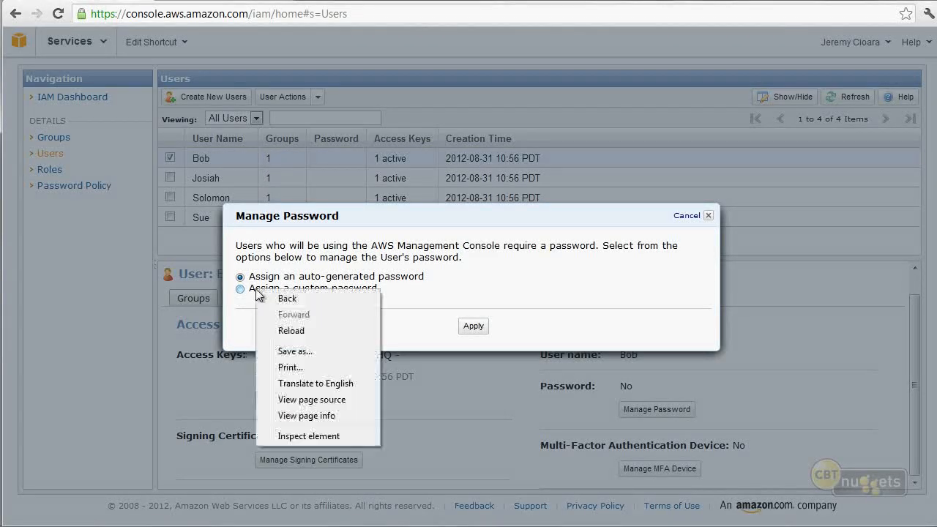
click(240, 288)
click(408, 304)
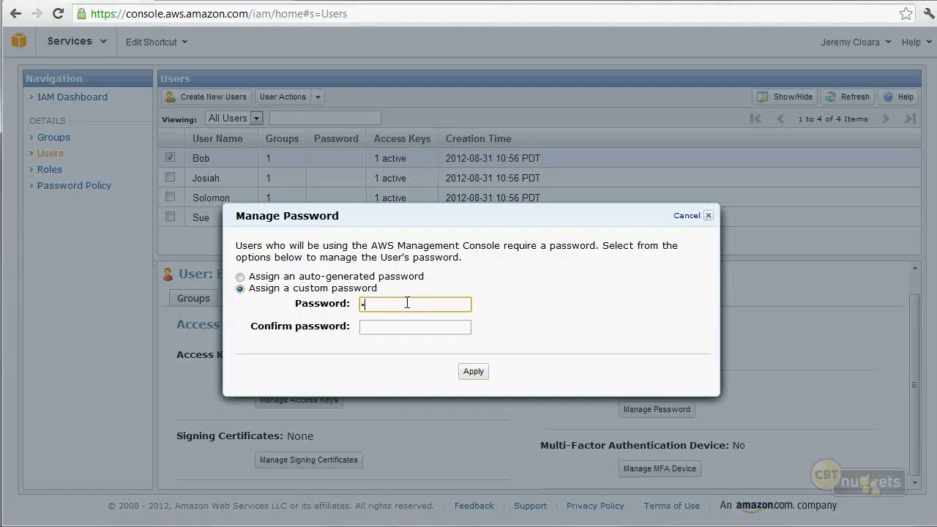
text(••••••••)
key(Tab)
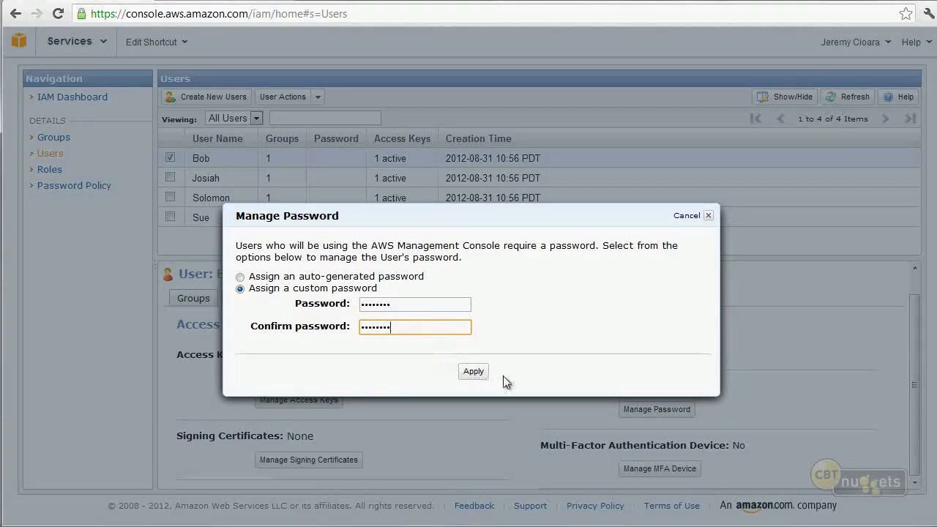
click(475, 373)
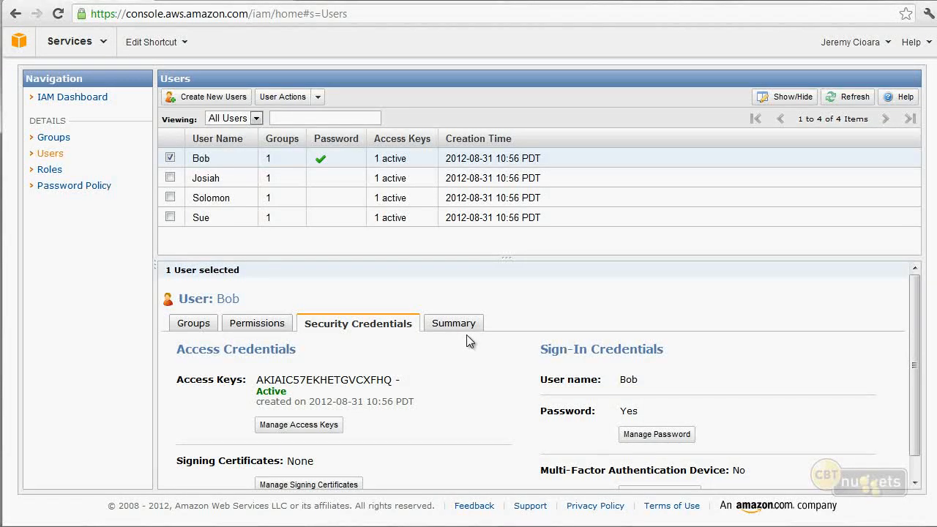
Return to the IAM Dashboard and open Create Account Alias under AWS Account Alias.
click(65, 102)
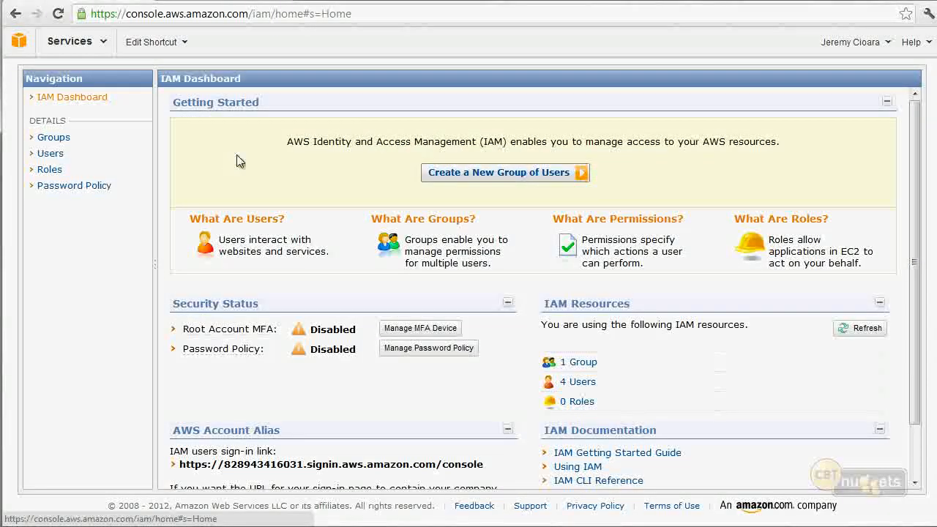
scroll(271, 220, down, 2)
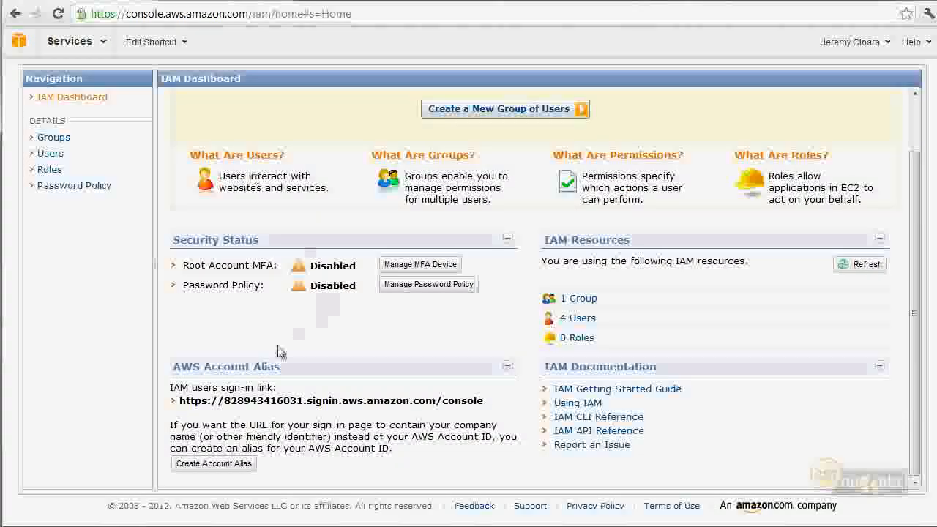
scroll(290, 370, up, 1)
mouse_move(285, 376)
mouse_down()
mouse_move(212, 377)
mouse_move(284, 378)
mouse_move(275, 377)
mouse_up()
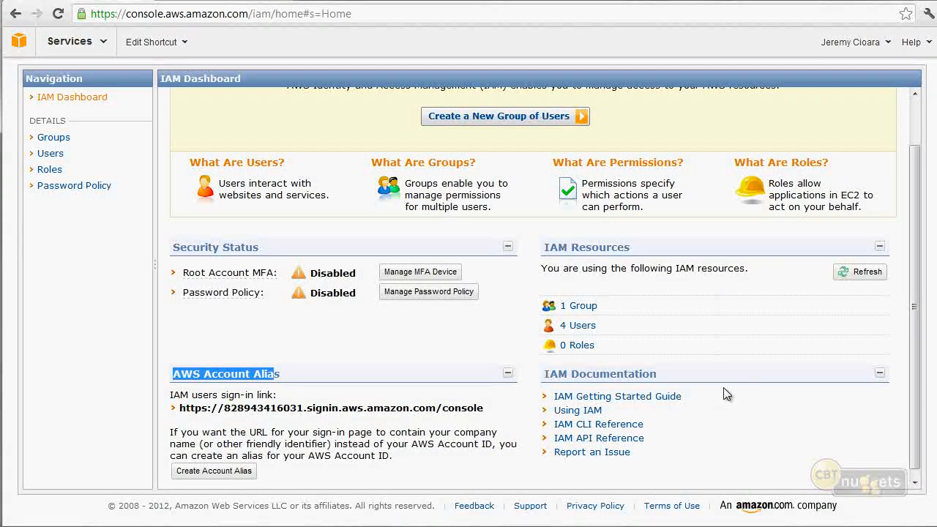
drag(505, 409, 181, 411)
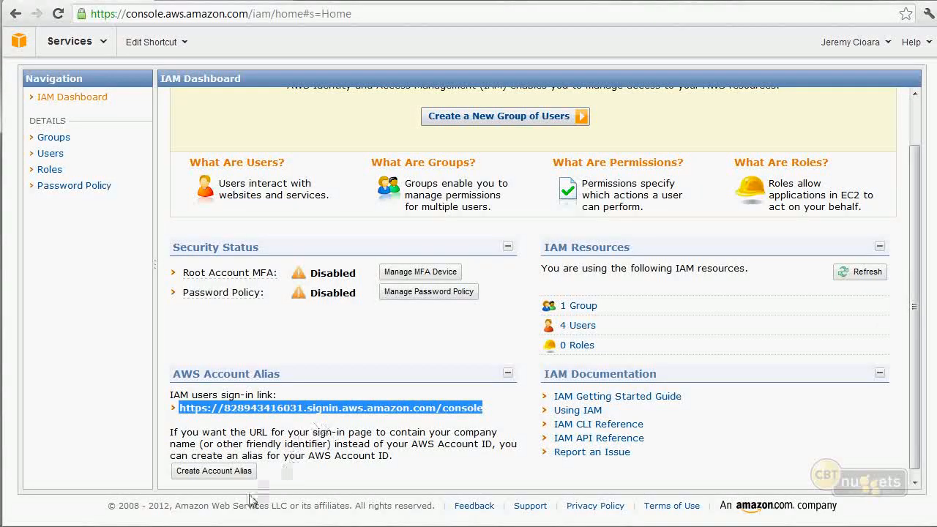
click(230, 472)
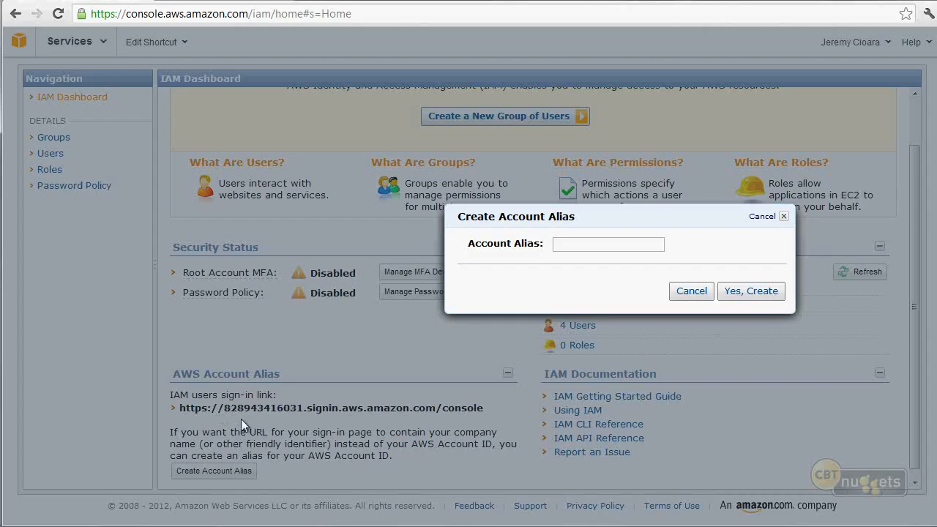
Try the alias 'test', then replace the rejected name and create the alias cbtaccount.
click(563, 250)
text(test)
click(762, 292)
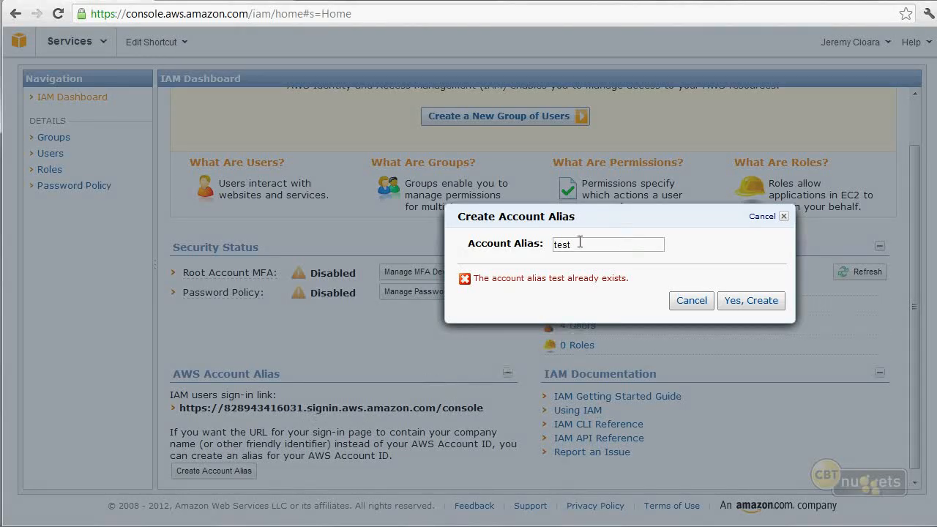
double_click(569, 246)
text(cbtaccoun)
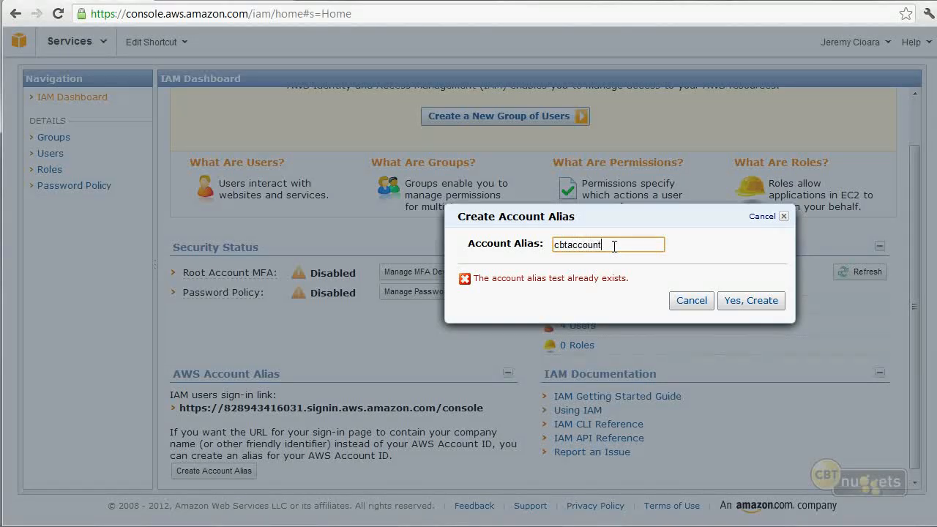
click(747, 301)
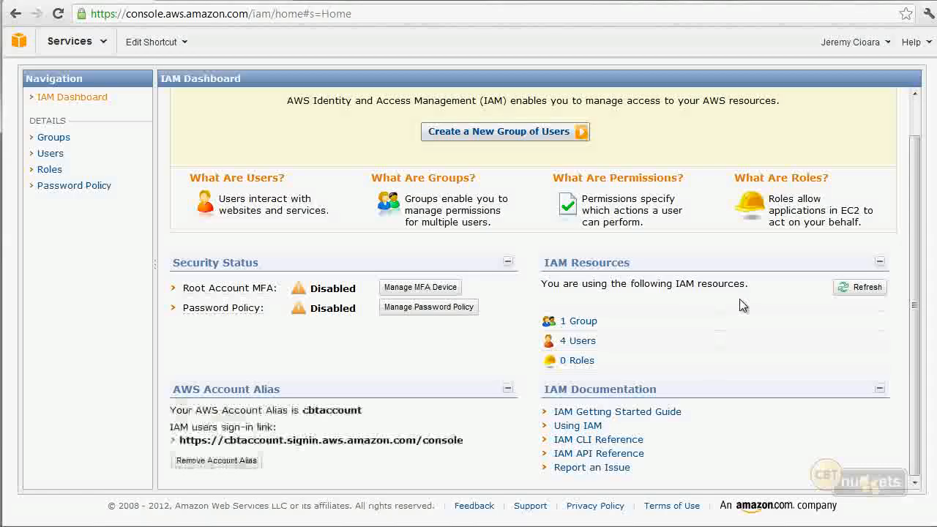
right_click(271, 447)
click(267, 433)
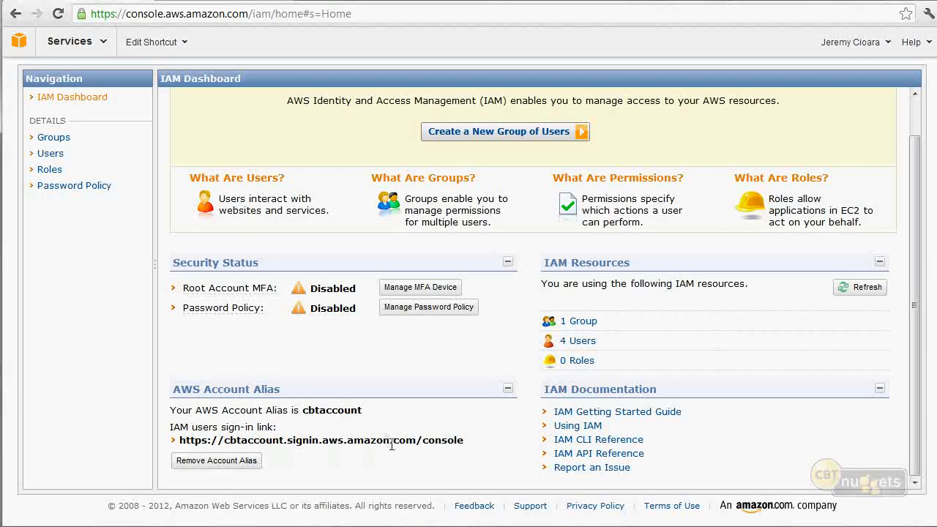
Copy the cbtaccount sign-in link and open it in Internet Explorer's address bar.
drag(469, 448, 182, 443)
key(ctrl+c)
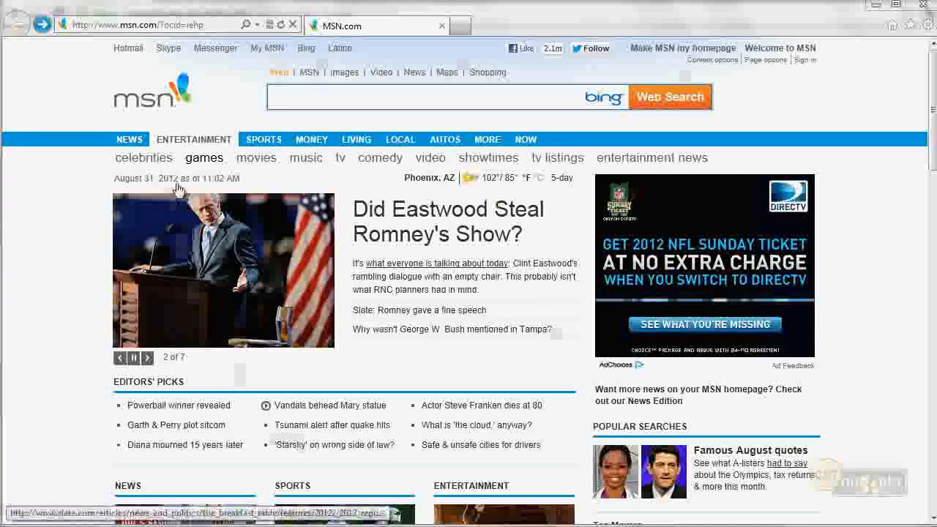
click(224, 24)
key(ctrl+v)
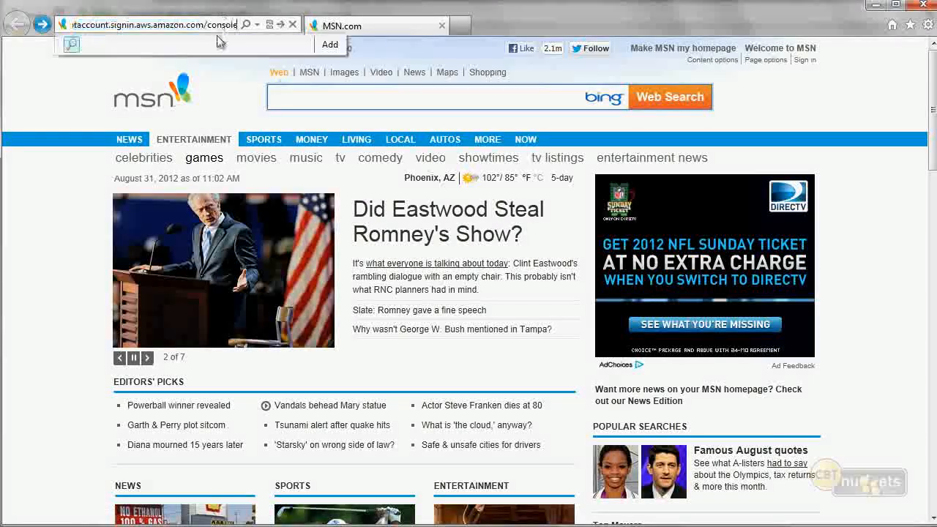
key(Return)
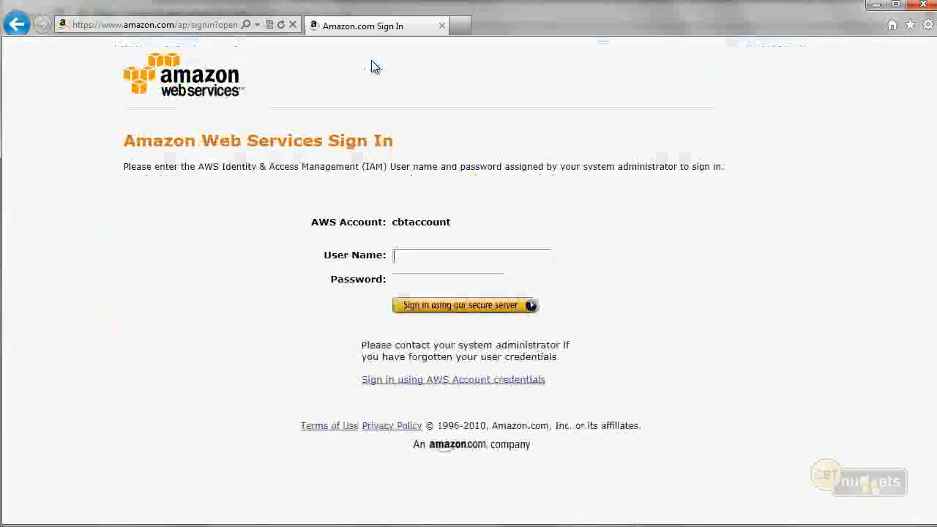
Sign in as IAM user bob, open the EC2 console, then return to the services list.
double_click(421, 218)
click(418, 255)
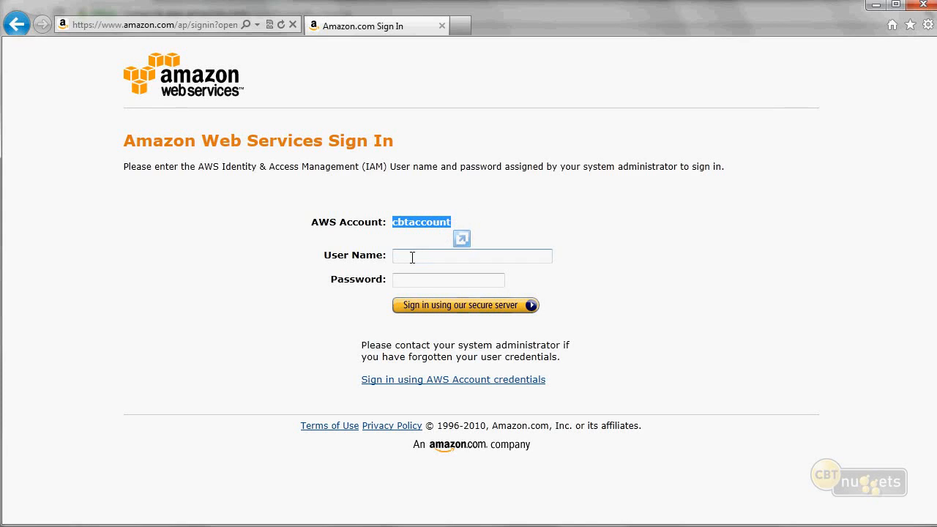
text(bob)
key(Tab)
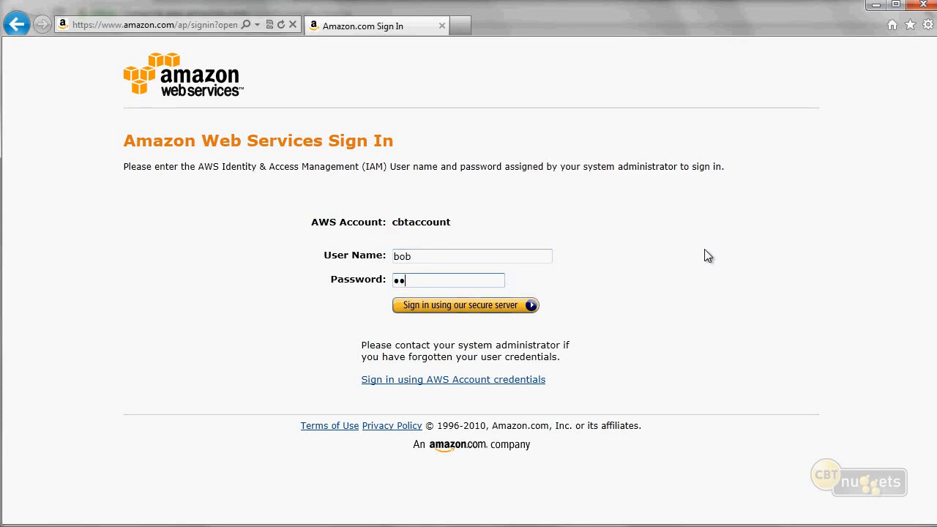
key(Return)
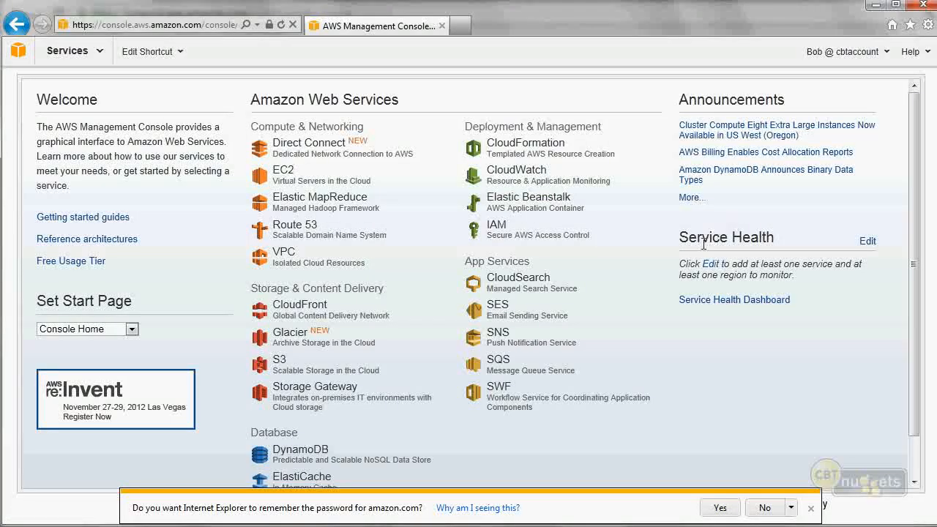
click(301, 176)
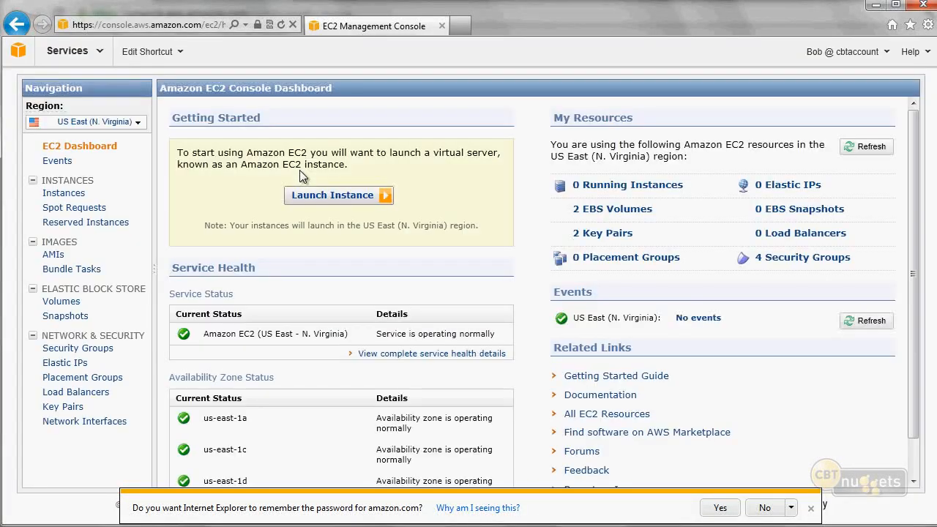
click(68, 51)
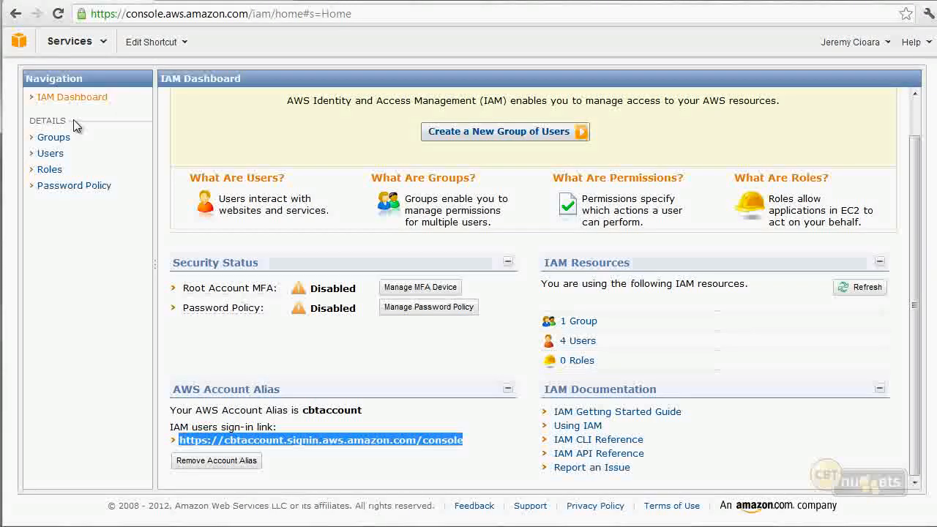
View the IAM Groups page, then go back to the Users list.
click(59, 137)
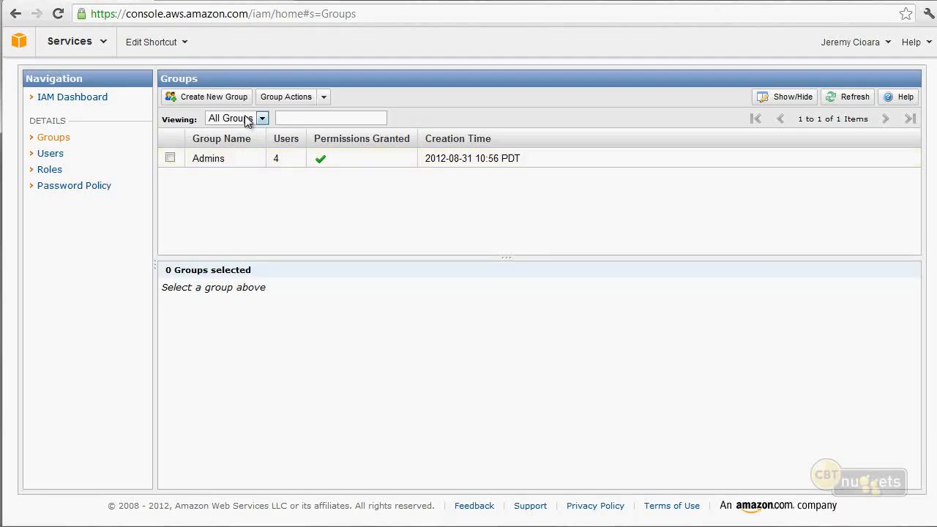
click(54, 158)
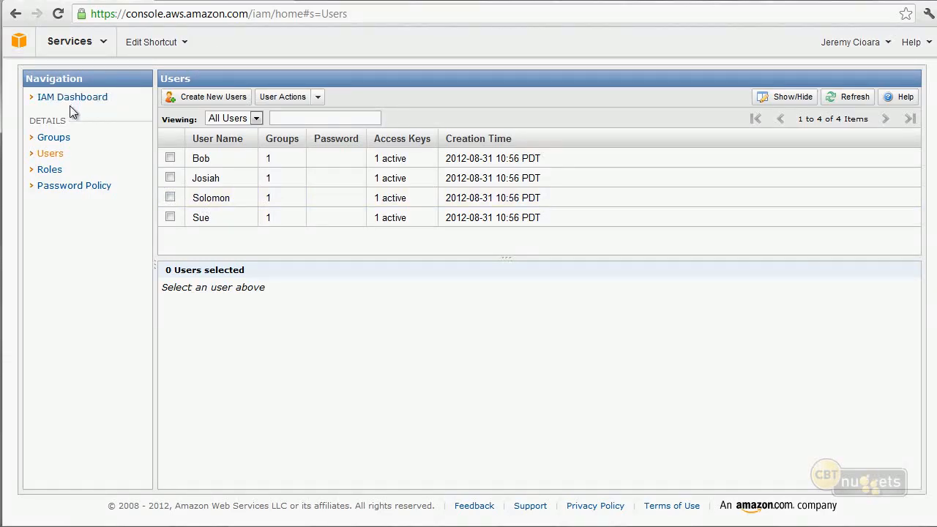
Select Bob, create a second access key under Manage Access Keys, and show its credentials.
click(172, 159)
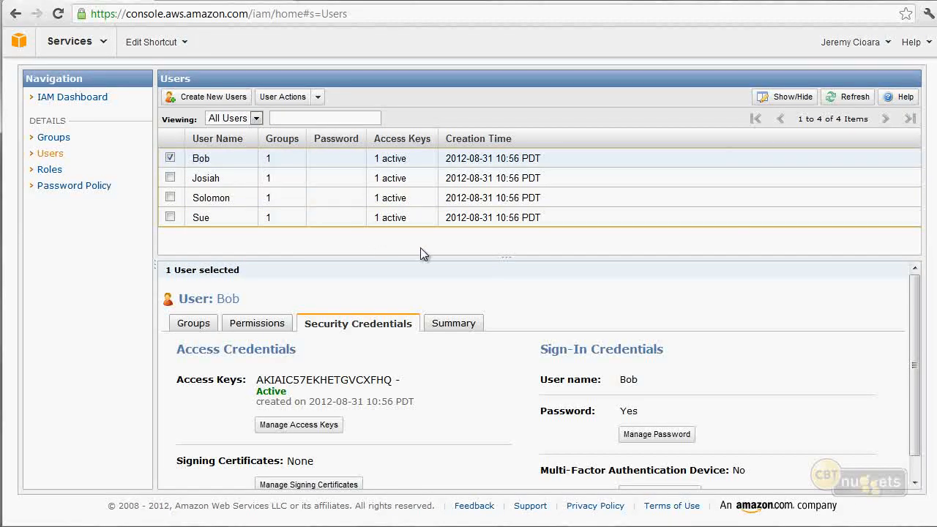
drag(425, 257, 432, 207)
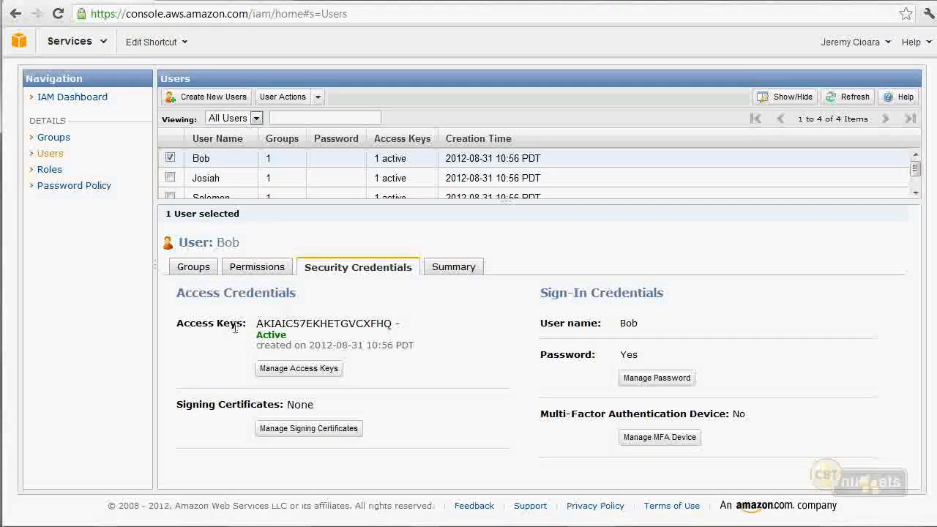
double_click(311, 323)
click(293, 370)
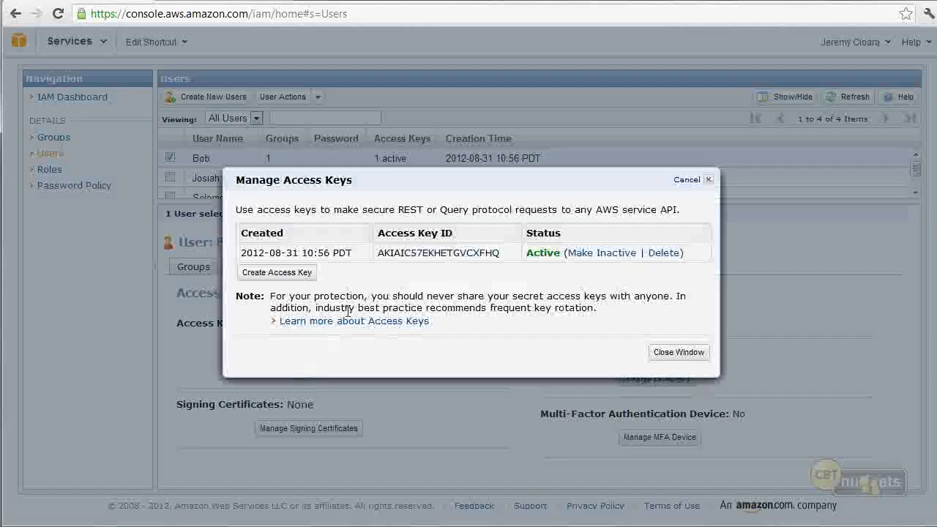
double_click(444, 252)
click(444, 253)
double_click(444, 253)
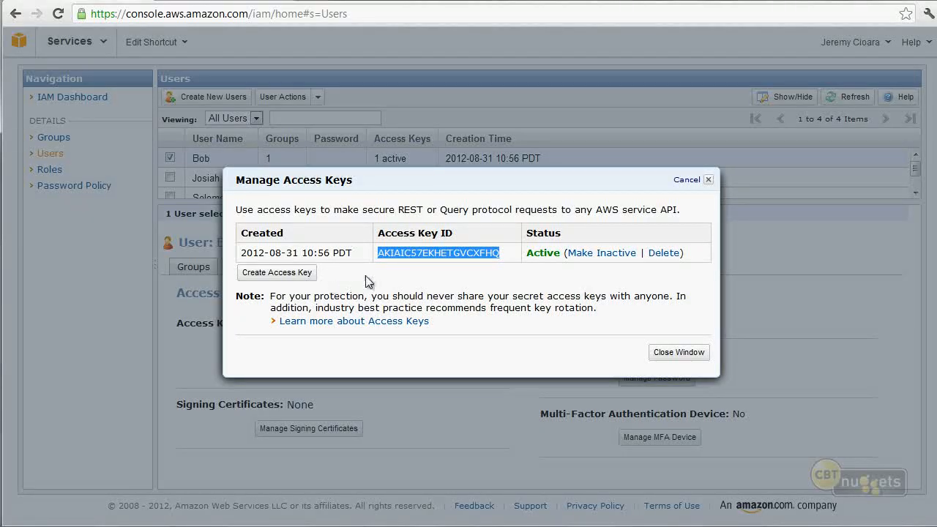
click(306, 275)
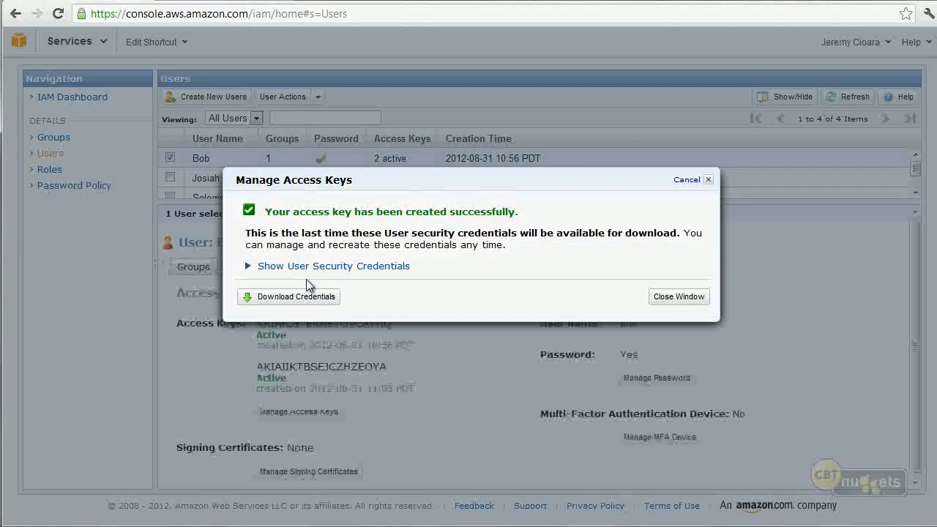
click(352, 267)
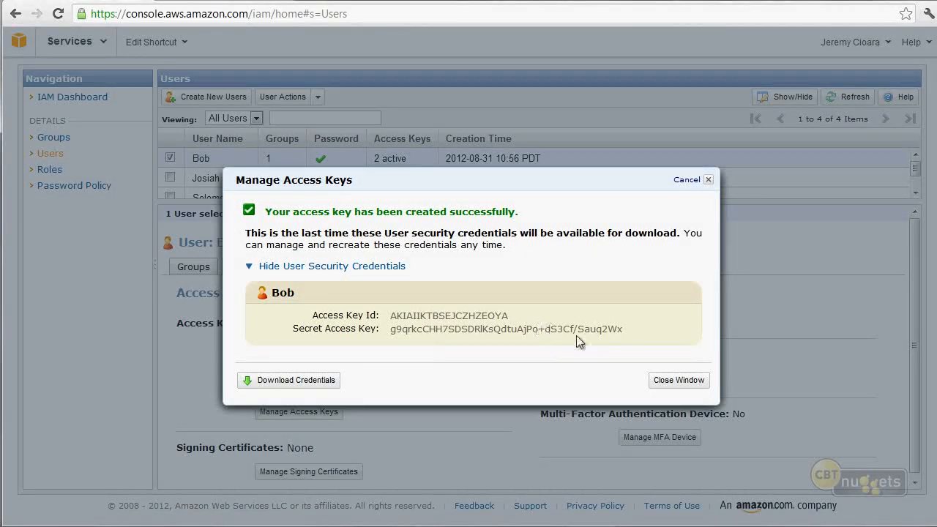
Close the new-key window, then make Bob's original access key inactive and delete it.
click(674, 384)
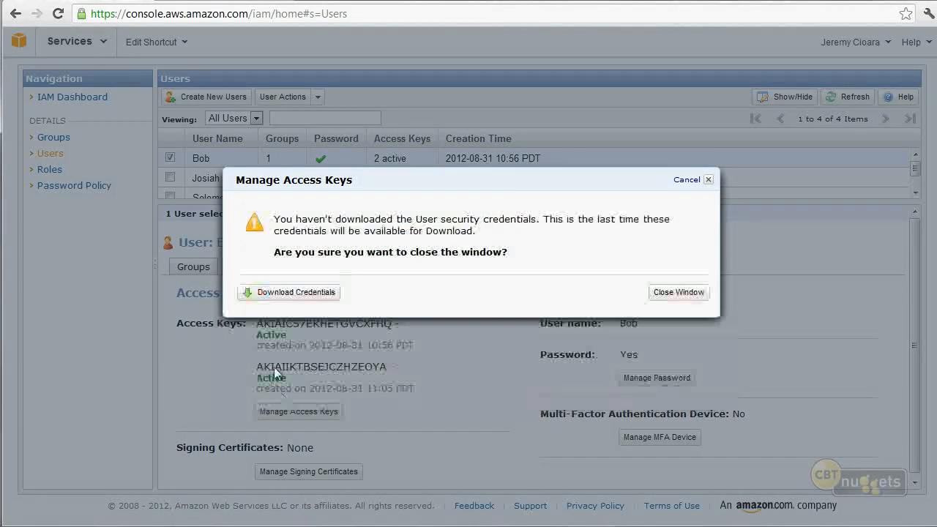
click(679, 292)
click(290, 411)
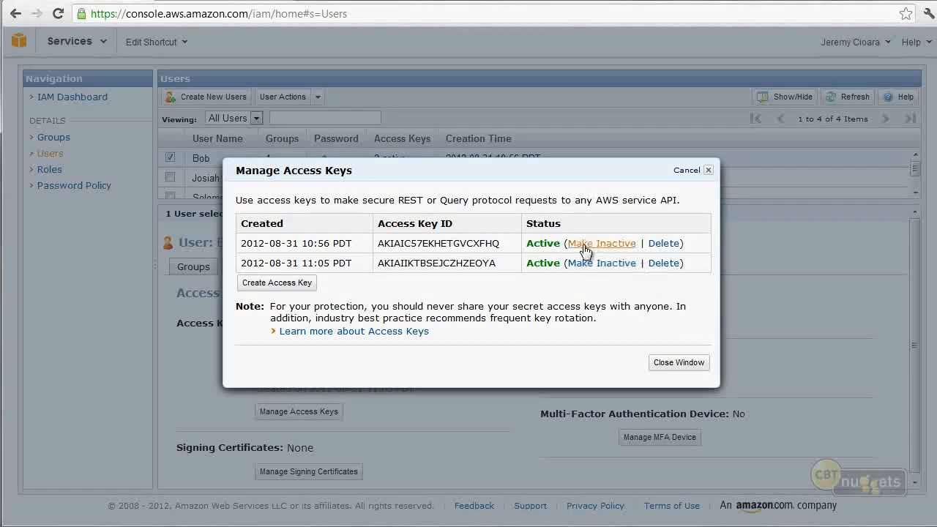
click(612, 247)
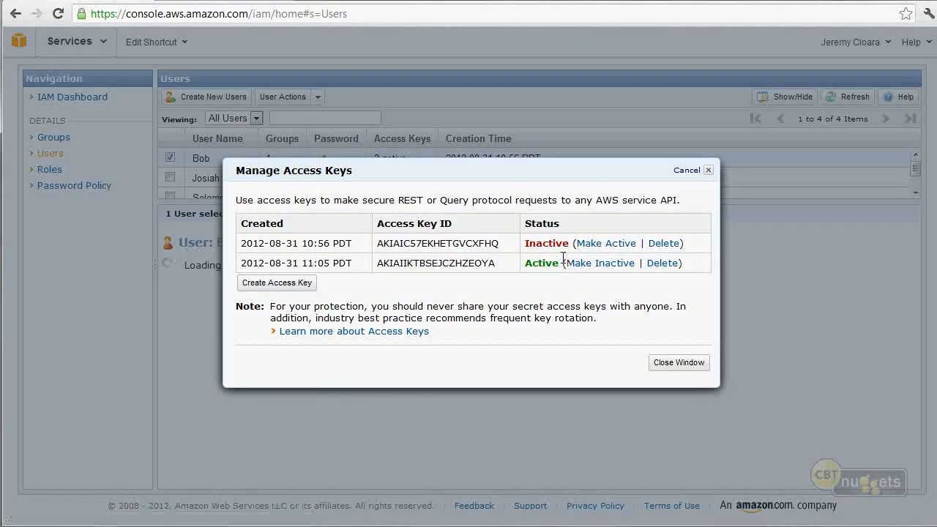
click(655, 243)
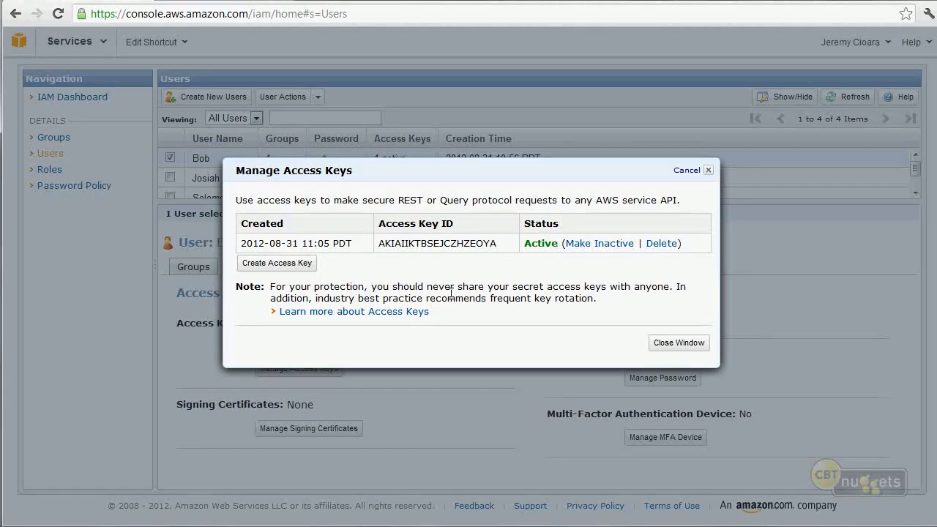
click(689, 343)
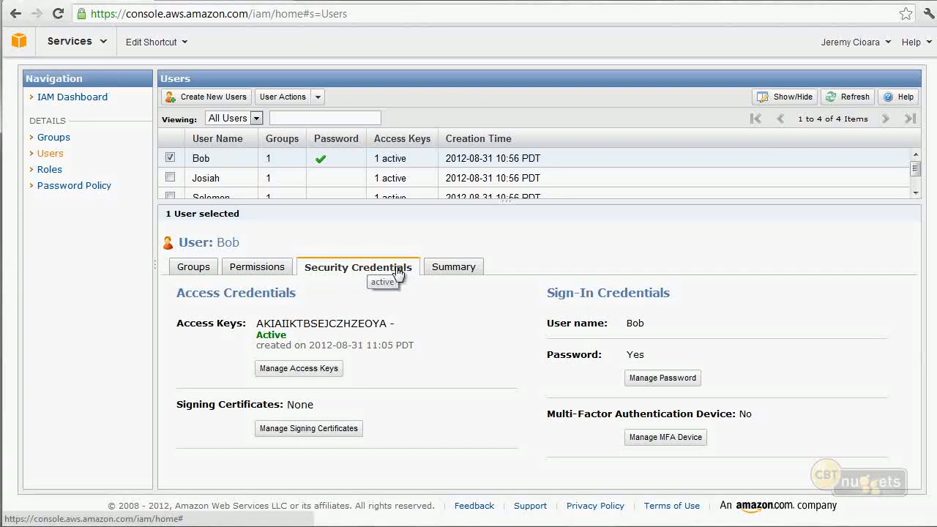
double_click(558, 414)
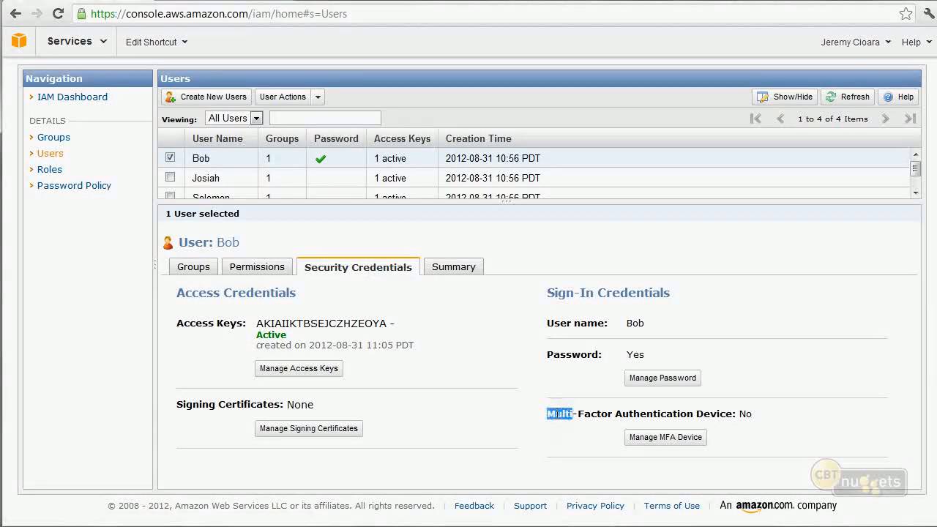
triple_click(558, 414)
click(556, 417)
Look over the Password Policy settings, then return to Users and select the first user.
click(71, 185)
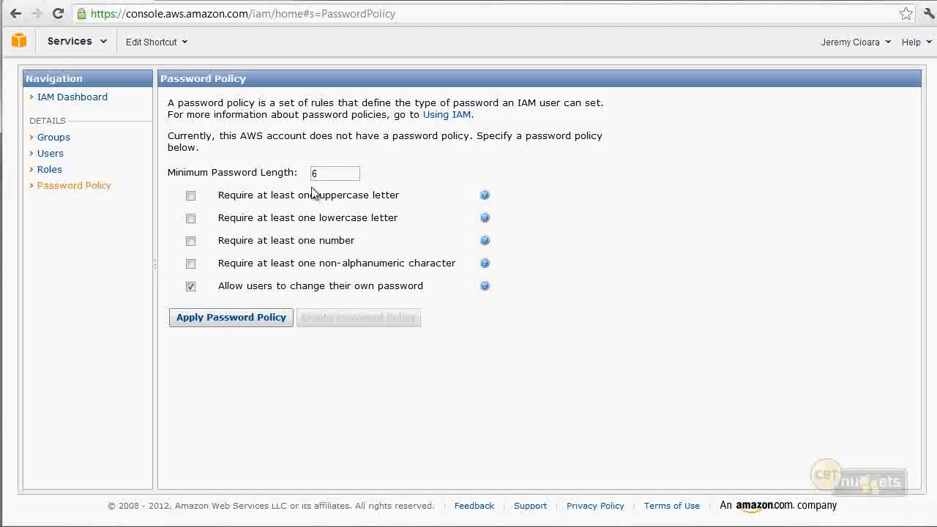
click(343, 170)
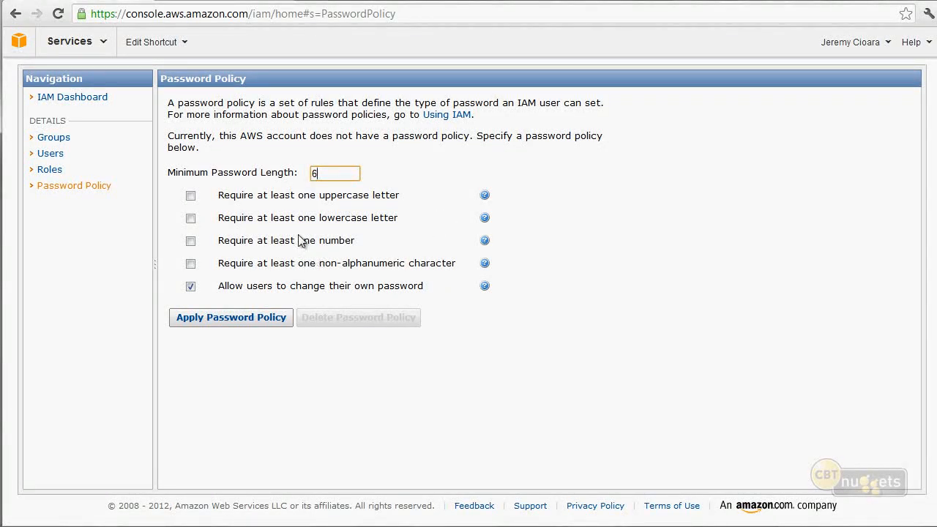
click(63, 153)
click(170, 159)
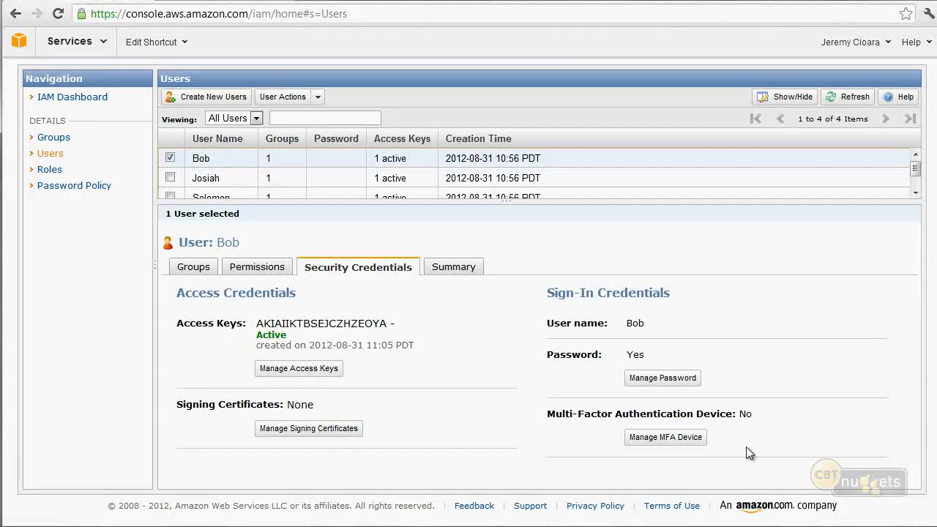
In Manage MFA Device, compare hardware and virtual options and continue with a virtual MFA device.
click(659, 440)
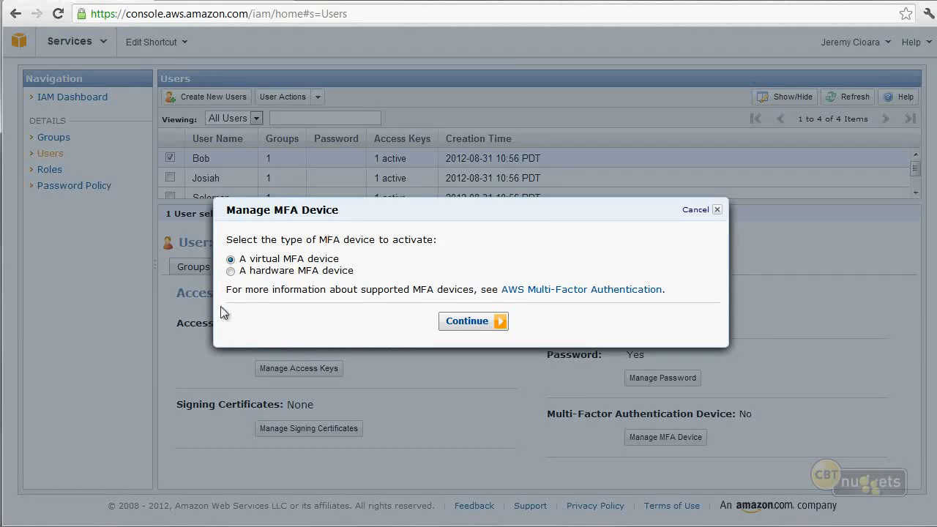
click(231, 270)
click(240, 260)
double_click(289, 271)
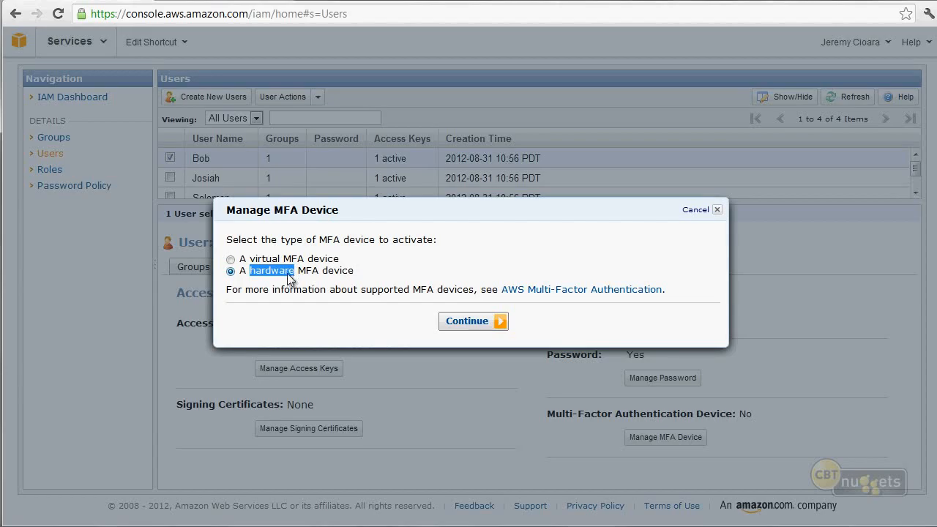
click(231, 260)
double_click(266, 258)
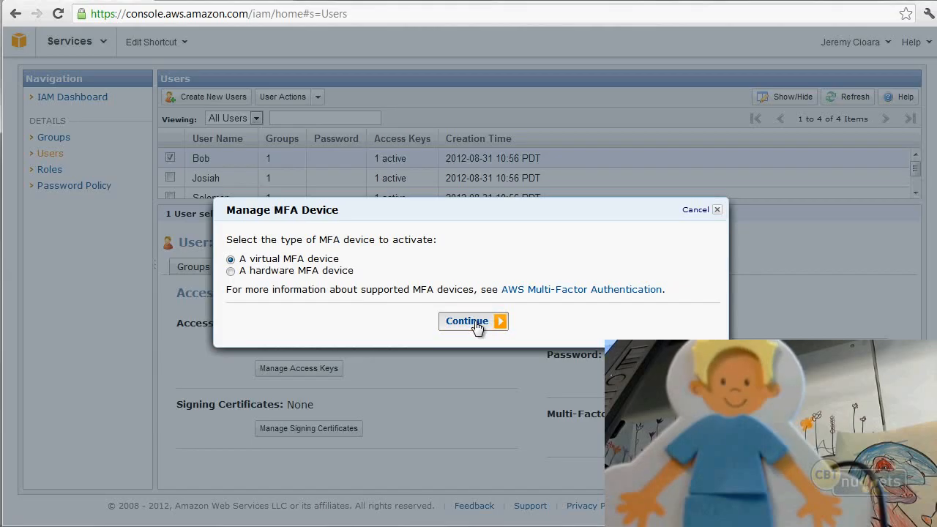
click(473, 322)
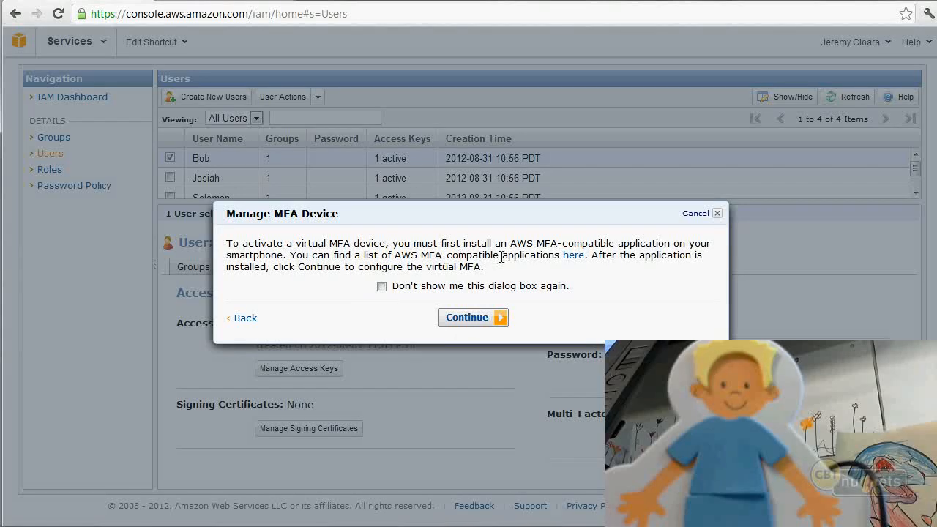
click(574, 256)
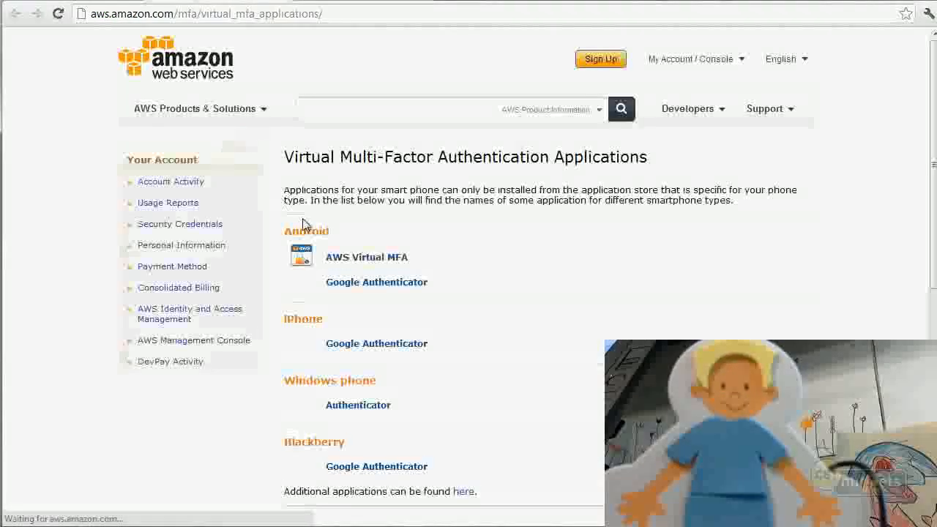
scroll(467, 253, down, 3)
drag(458, 249, 322, 247)
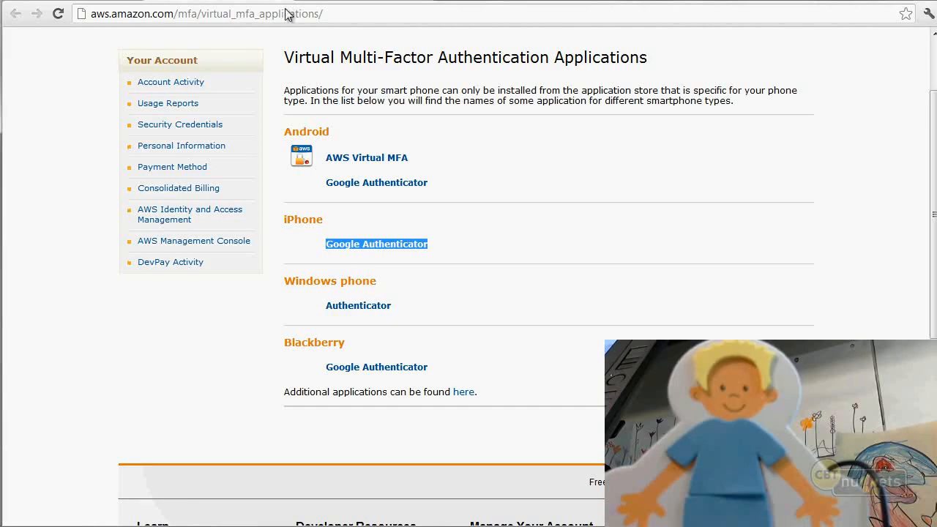
drag(400, 306, 326, 306)
click(485, 246)
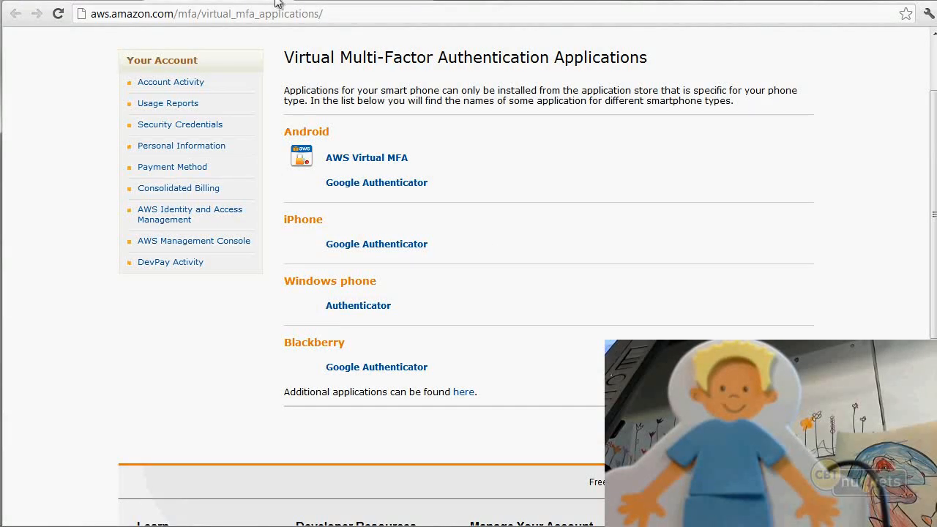
click(280, 1)
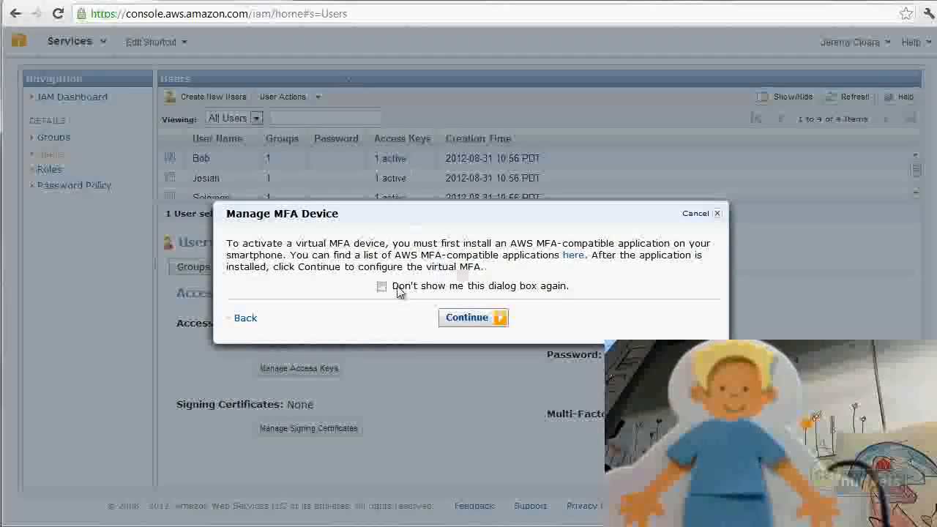
Scan the QR code, enter two consecutive authentication codes, and activate the virtual MFA device.
click(455, 321)
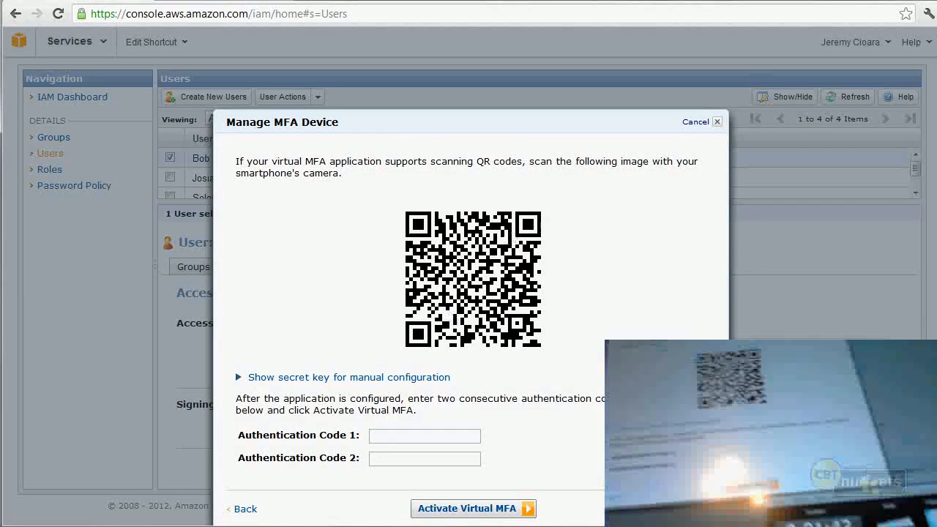
click(439, 435)
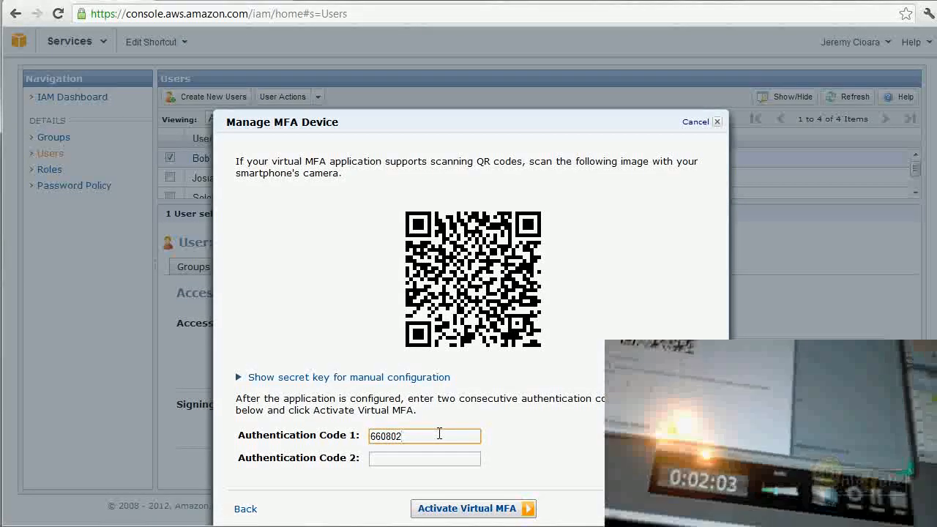
click(375, 459)
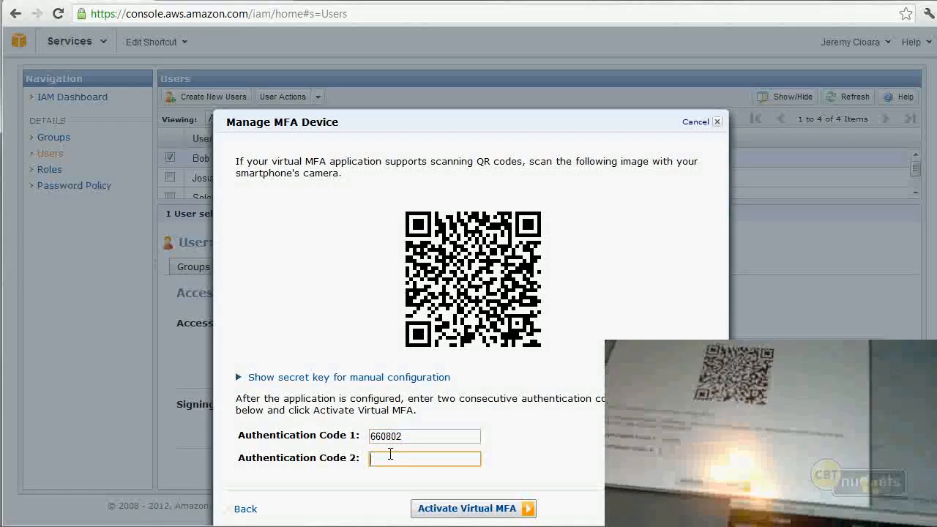
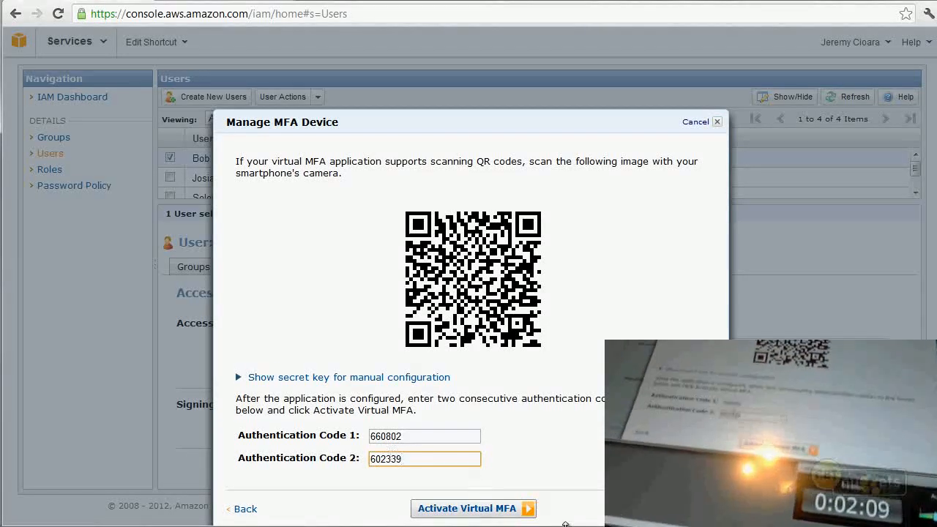
click(498, 511)
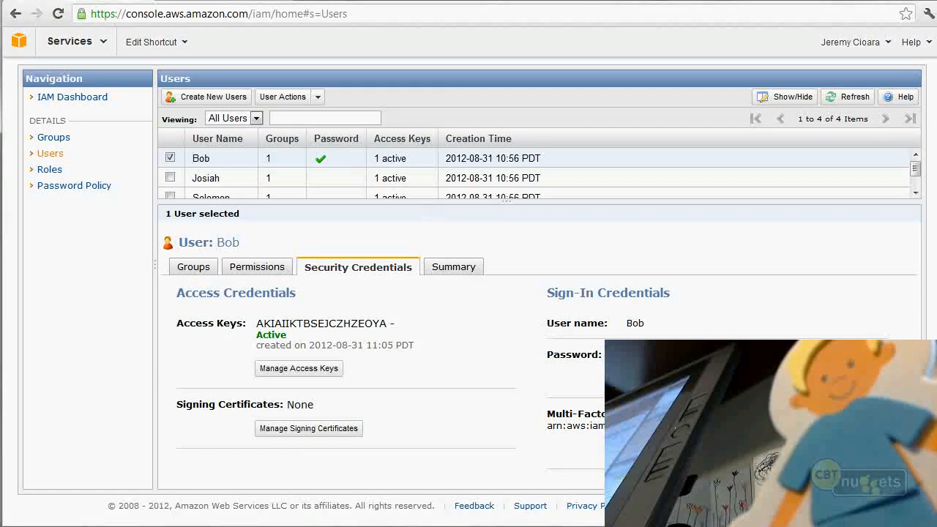
In the other browser, sign the IAM user out and return to the console sign-in page.
key(alt+Tab)
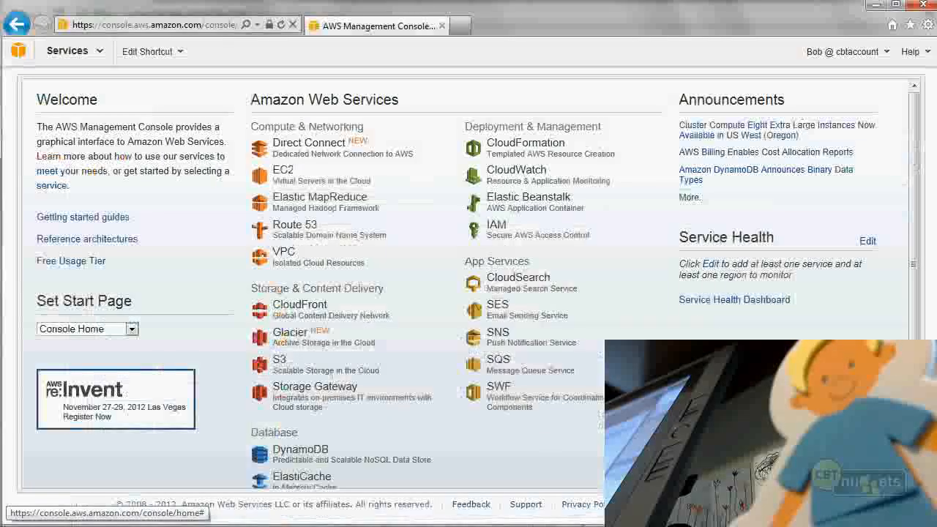
click(874, 64)
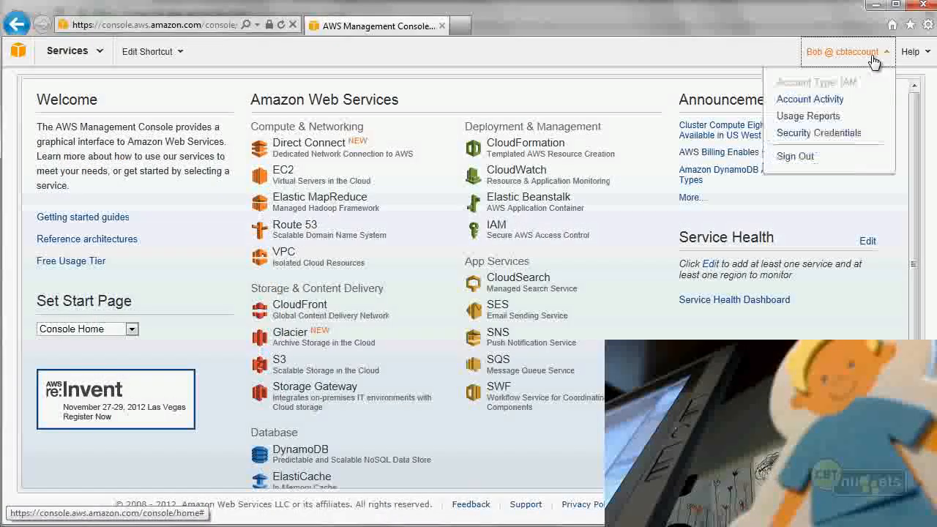
click(791, 153)
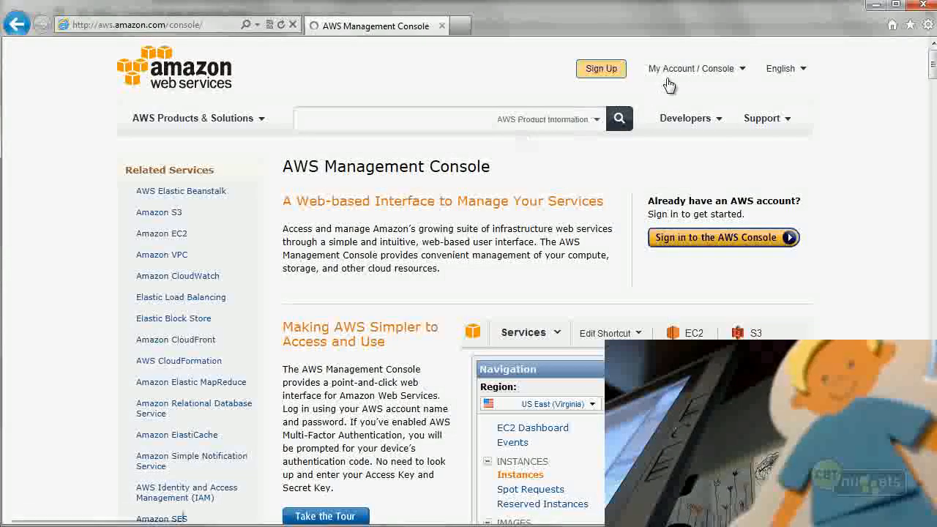
click(682, 70)
click(677, 98)
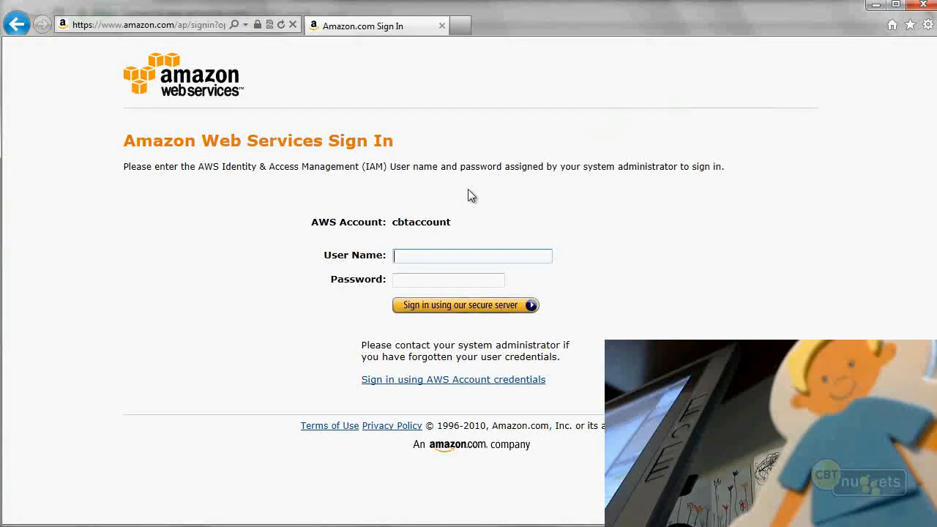
Sign back in as the IAM user with their password and MFA code, then return to the IAM dashboard.
double_click(409, 224)
click(410, 255)
text(bob)
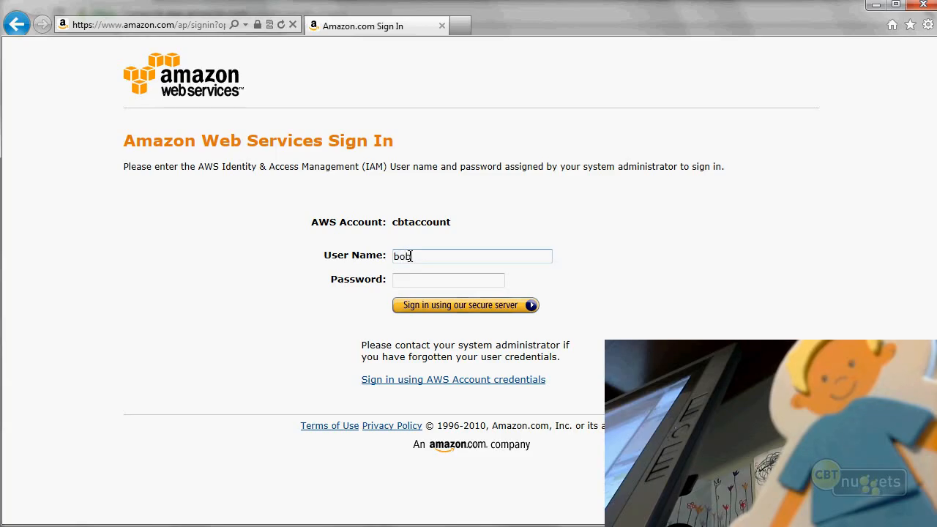
key(Tab)
text(password)
key(Return)
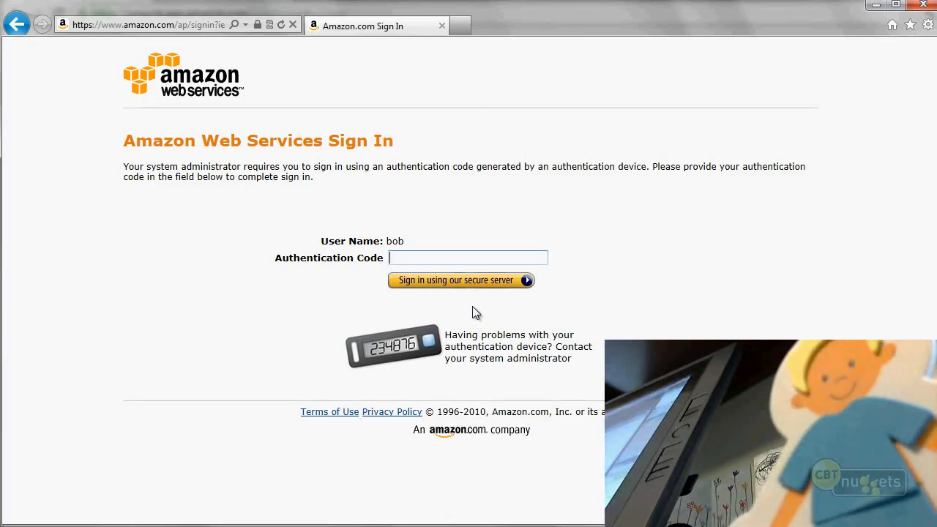
key(Return)
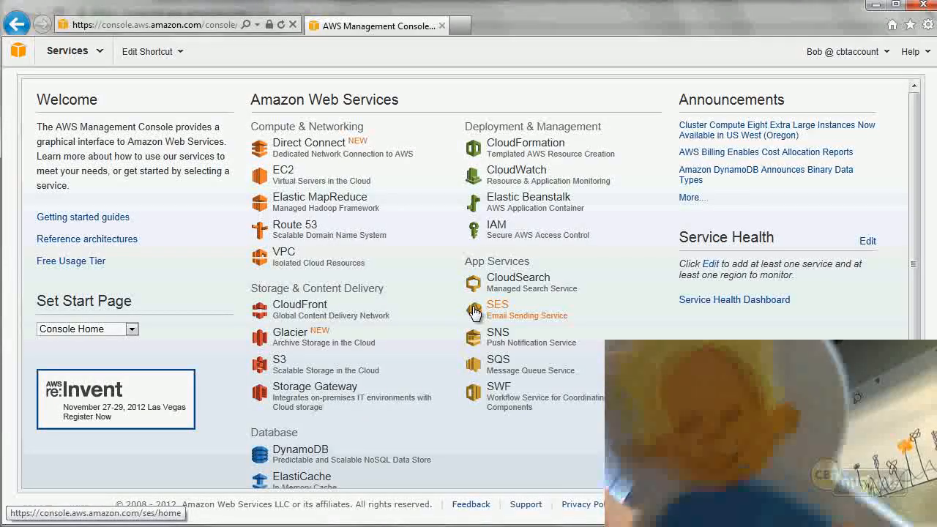
click(474, 311)
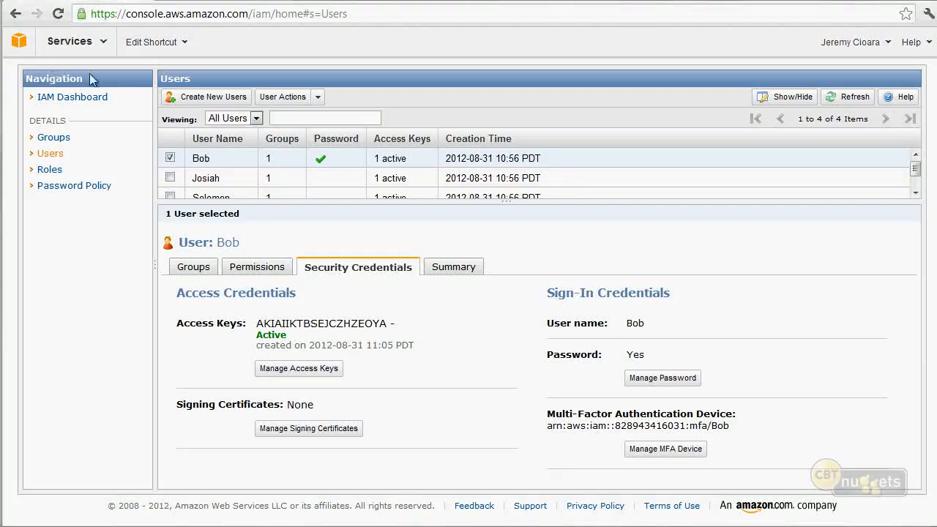
click(103, 98)
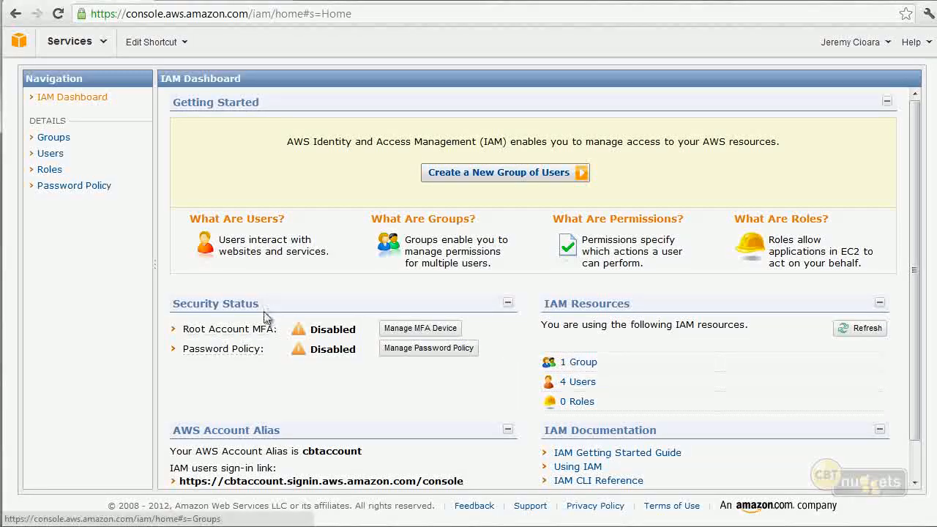
Point out the Root Account MFA and Password Policy status, then open the Groups list.
drag(283, 331, 183, 330)
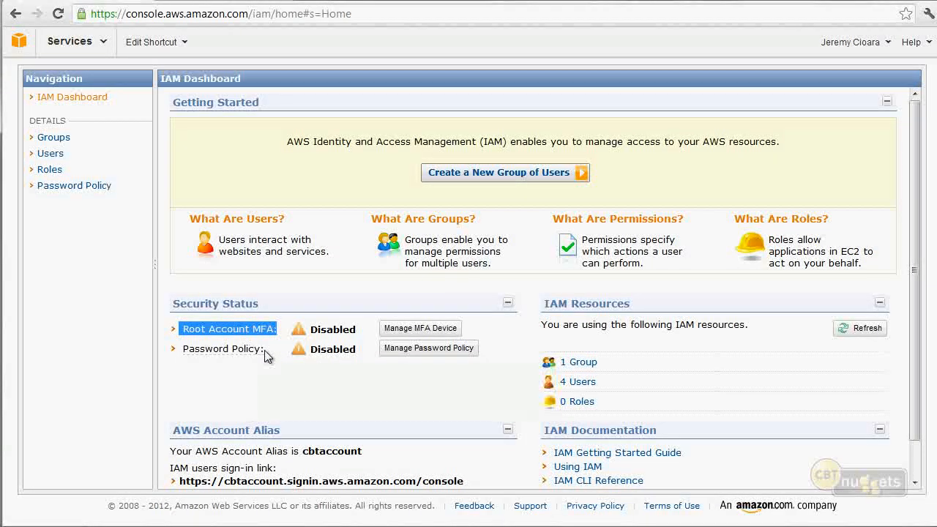
drag(263, 349, 219, 349)
click(372, 376)
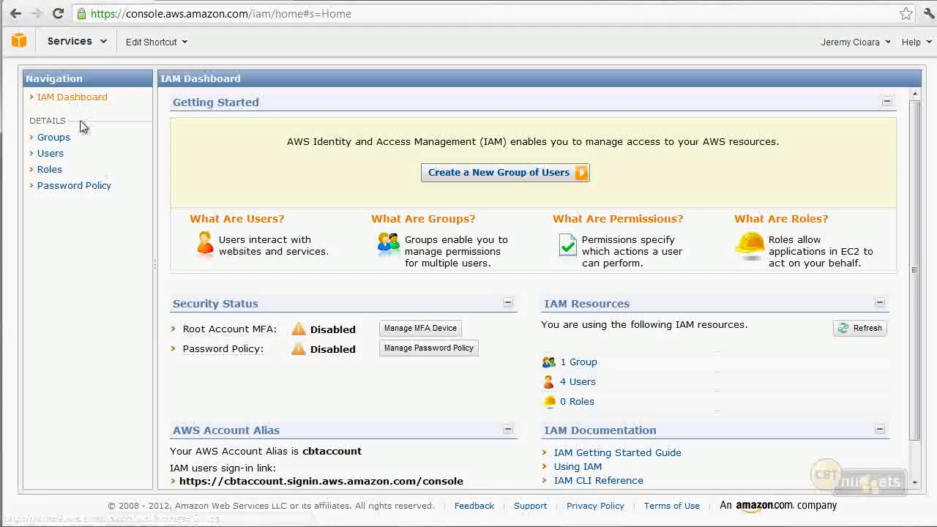
click(64, 145)
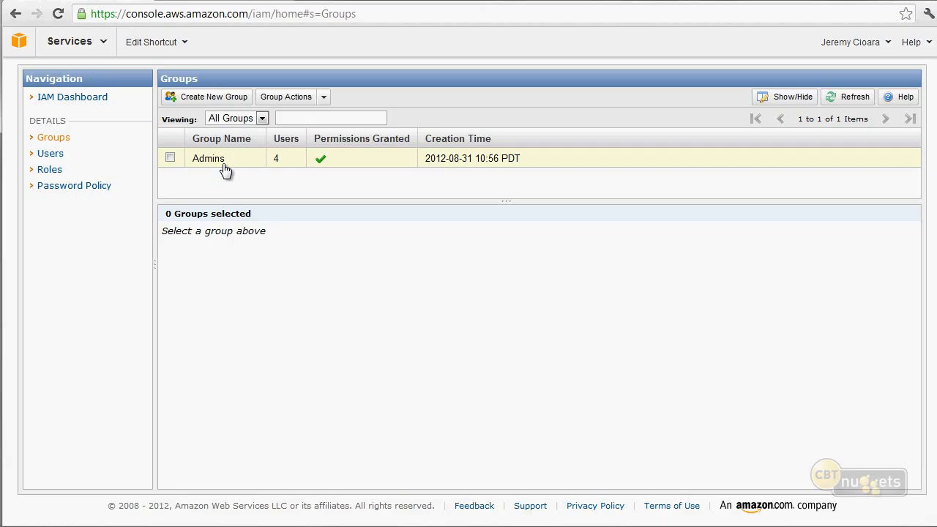
Launch the Create New Group Wizard from the Groups page.
click(230, 101)
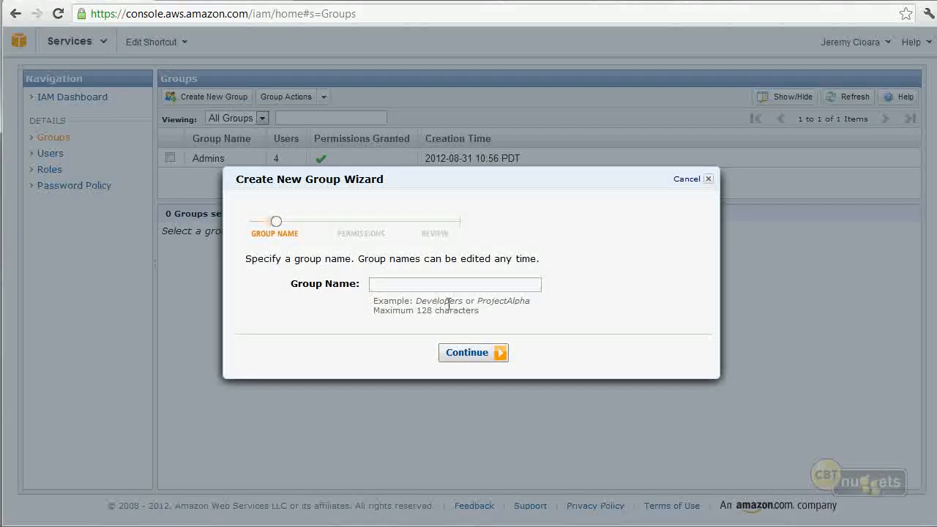
Use EC2Access as the group name and continue to the Set Permissions step.
click(466, 285)
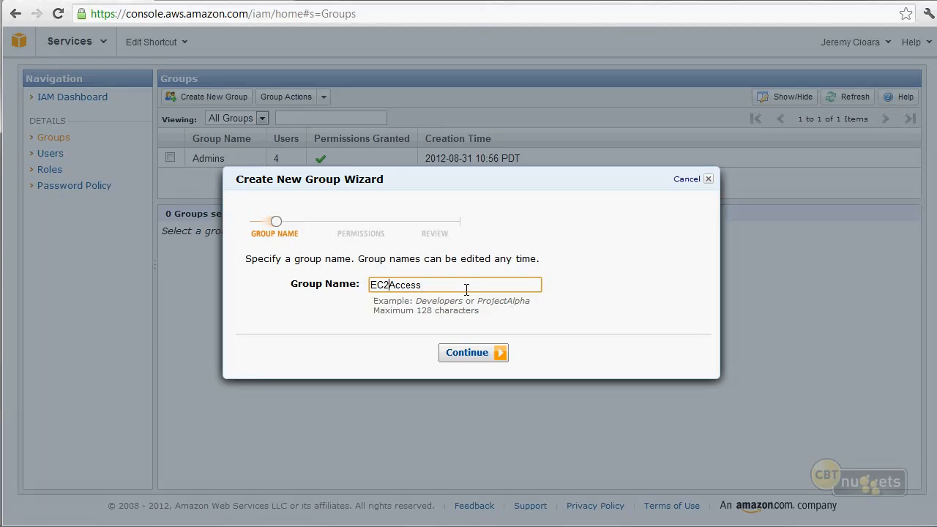
click(467, 353)
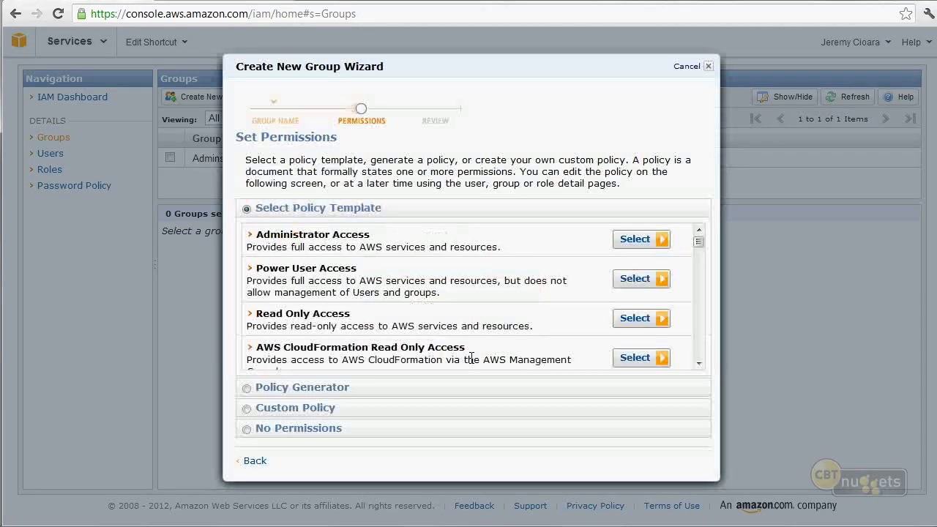
Choose the Policy Generator option over templates and select it to open the Edit Permissions form.
scroll(496, 326, down, 5)
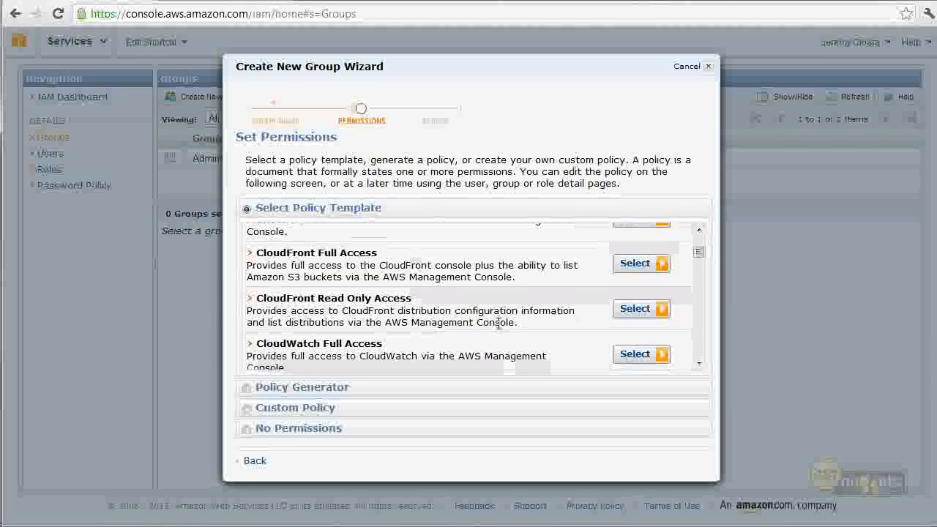
scroll(498, 327, down, 3)
mouse_move(699, 265)
mouse_down()
mouse_move(697, 303)
mouse_move(680, 341)
mouse_move(693, 338)
mouse_move(673, 356)
mouse_move(697, 316)
mouse_move(696, 273)
mouse_up()
scroll(286, 248, up, 3)
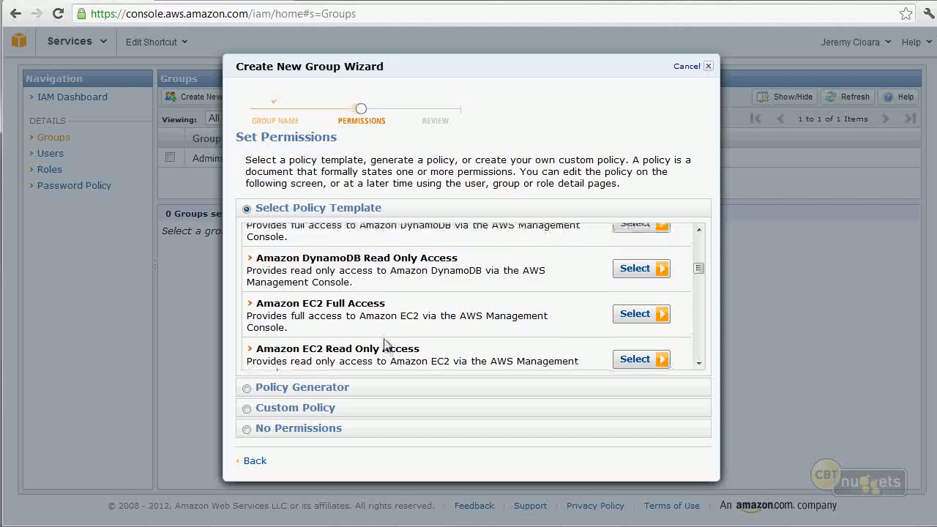
scroll(381, 308, down, 1)
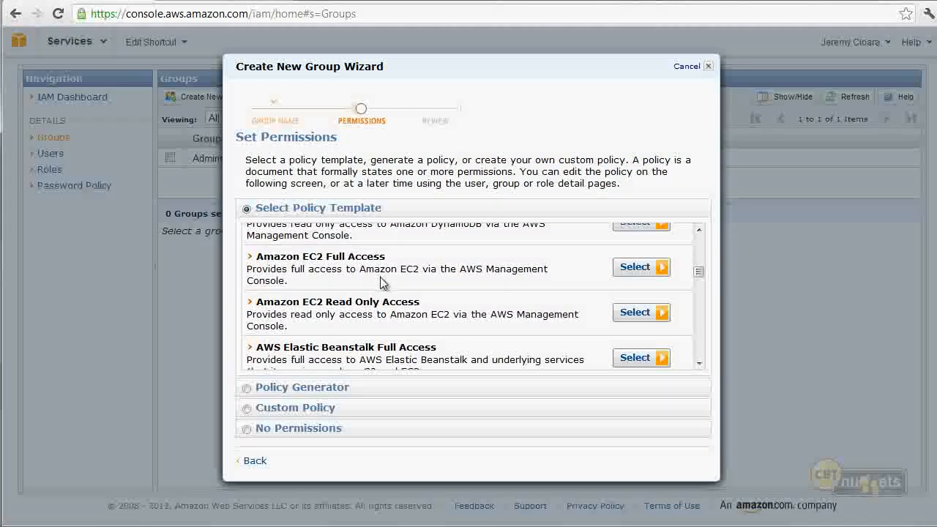
mouse_move(695, 272)
mouse_down()
mouse_move(695, 300)
mouse_move(697, 285)
mouse_up()
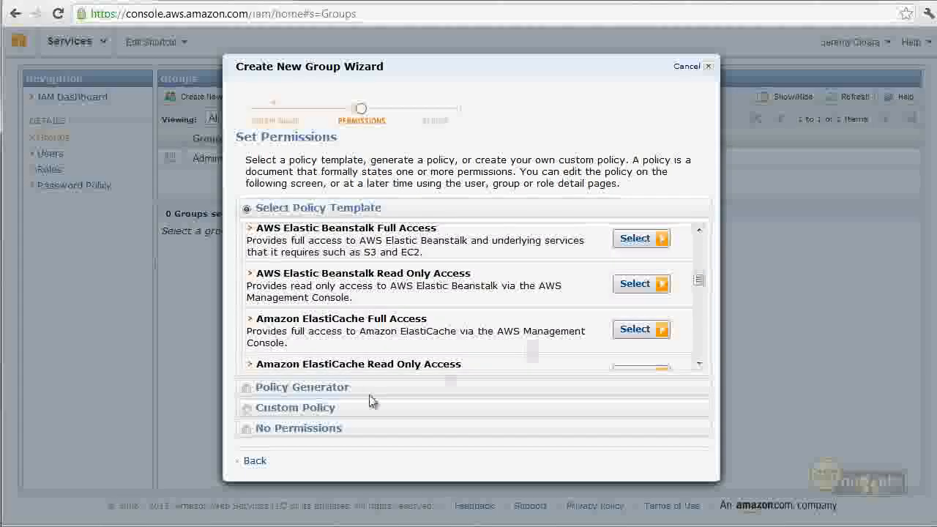
click(247, 389)
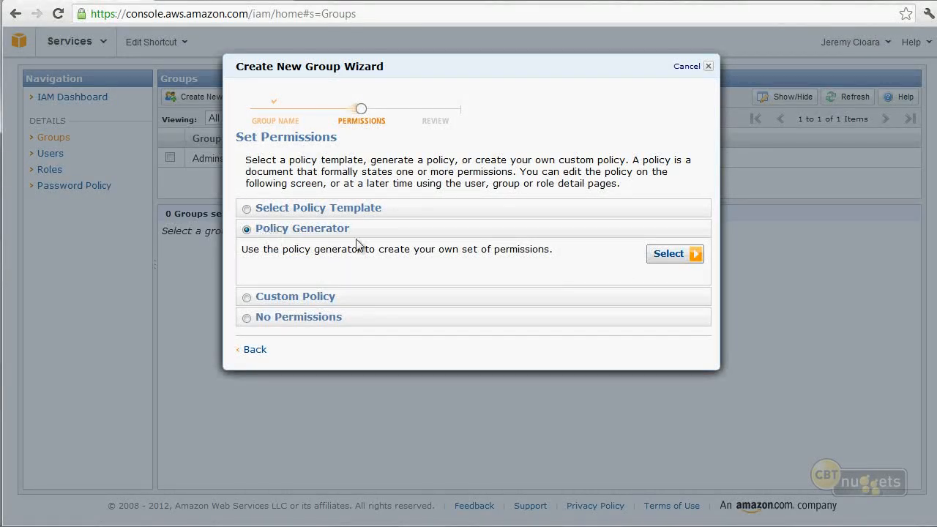
click(247, 297)
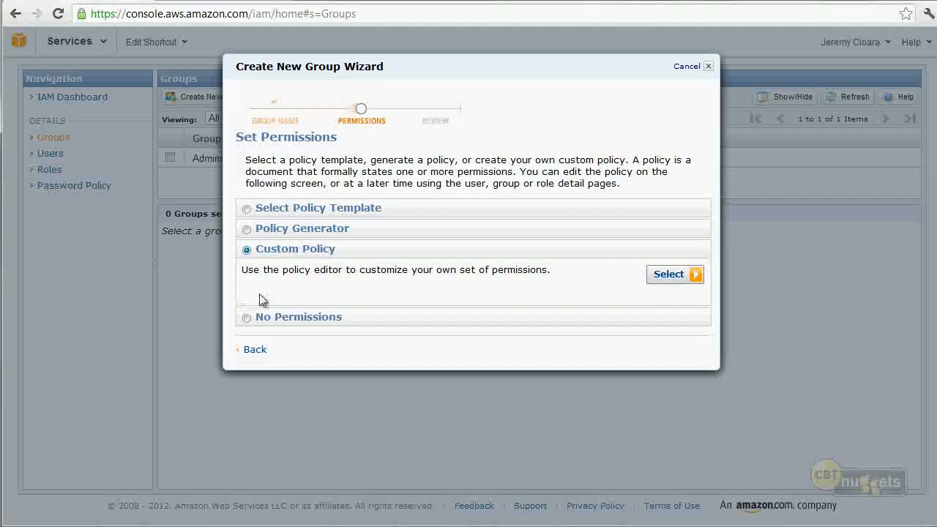
click(247, 229)
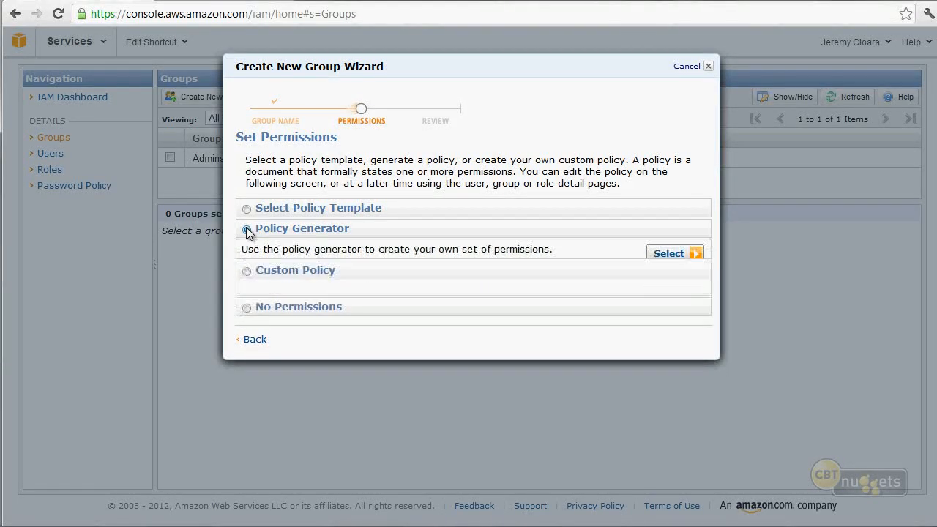
click(668, 255)
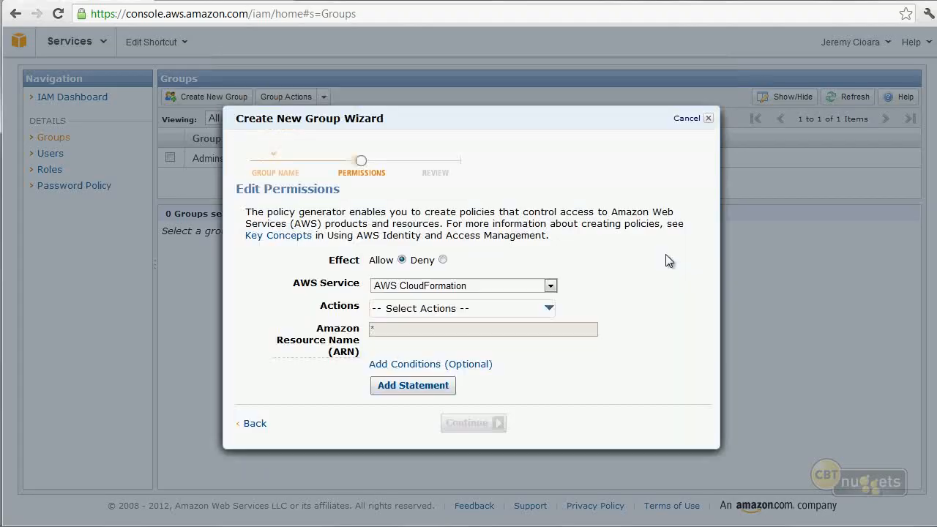
Set the service to Amazon EC2 and tick the AllocateAddress and AssociateAddress actions.
click(550, 288)
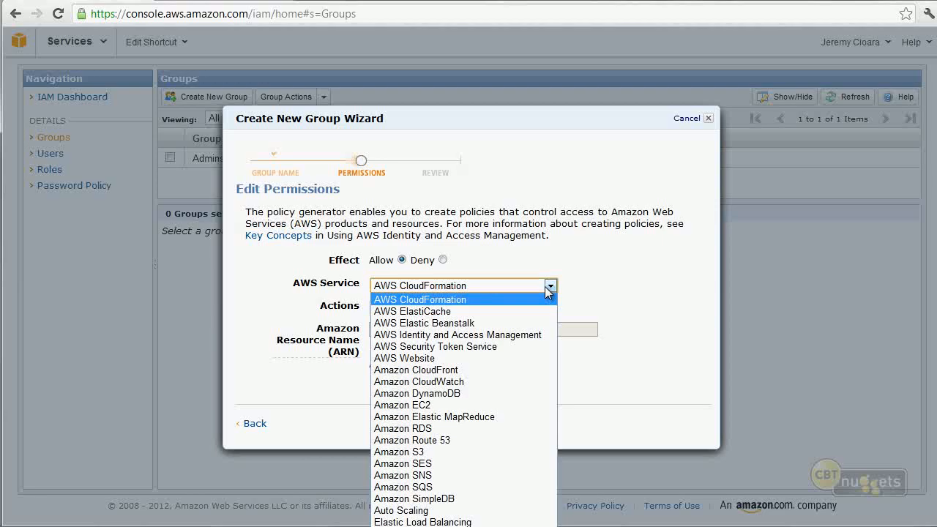
click(425, 404)
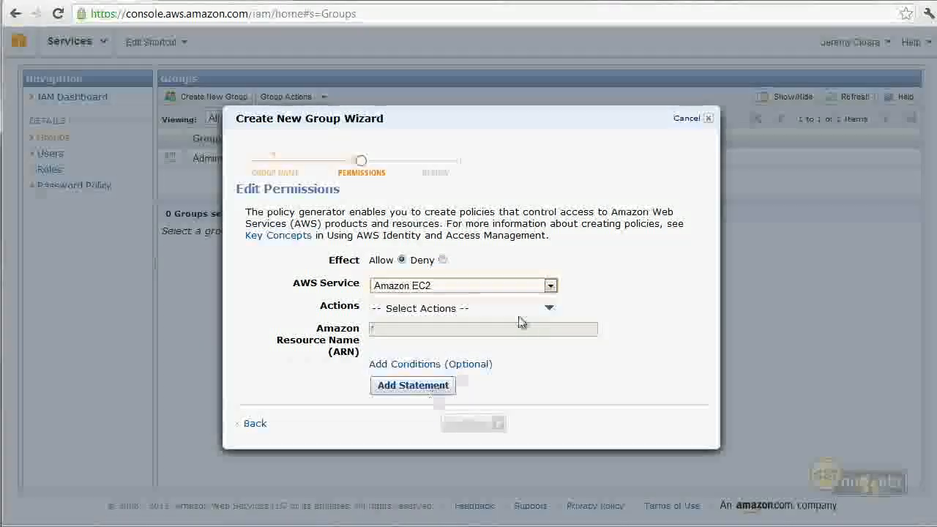
click(549, 308)
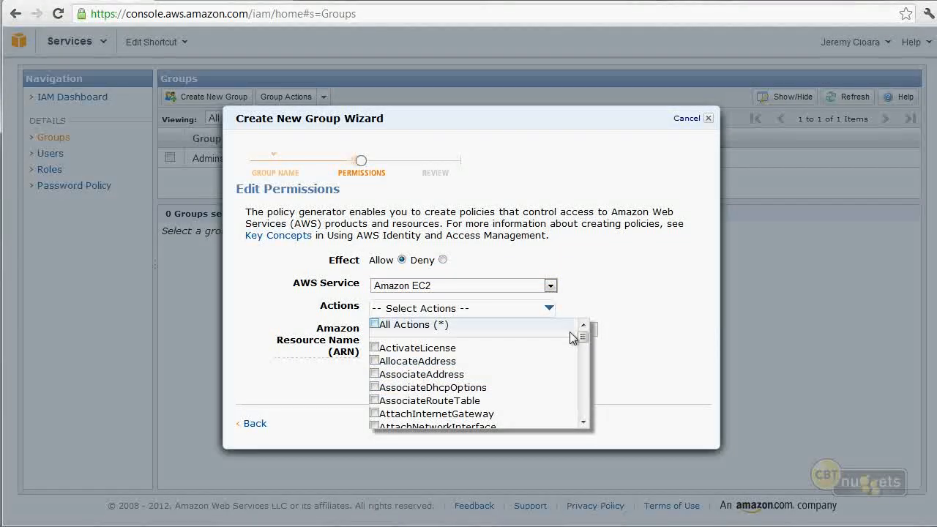
click(375, 324)
click(375, 324)
click(375, 362)
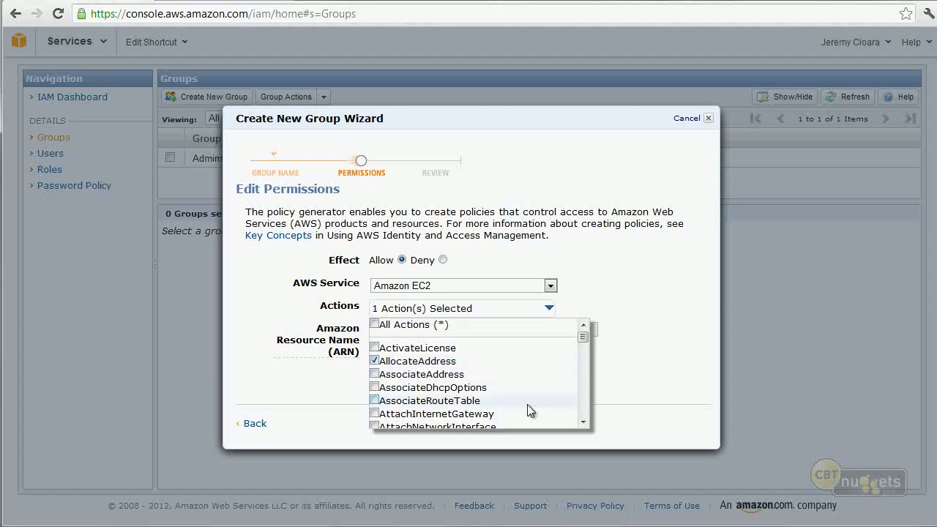
click(374, 374)
Also tick StartInstances and StopInstances, then add the Allow statement on all resources.
scroll(516, 393, down, 5)
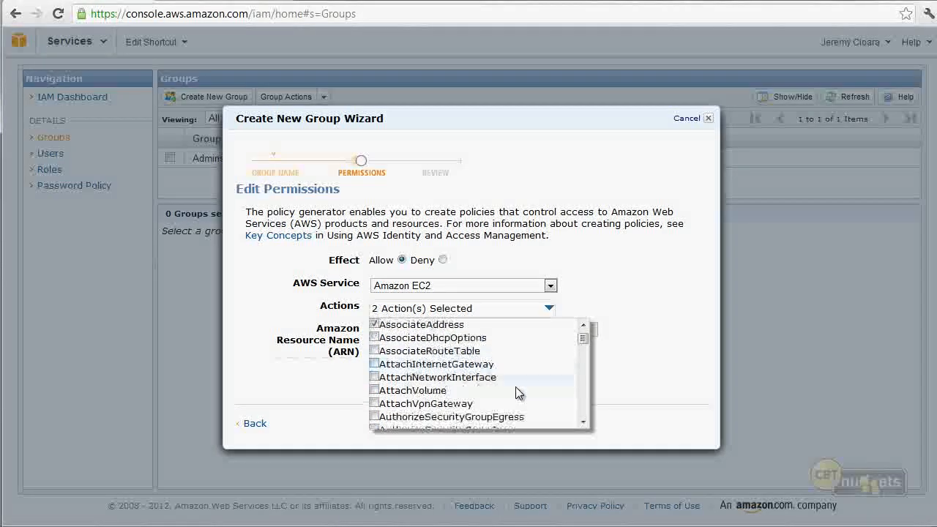
scroll(516, 393, down, 7)
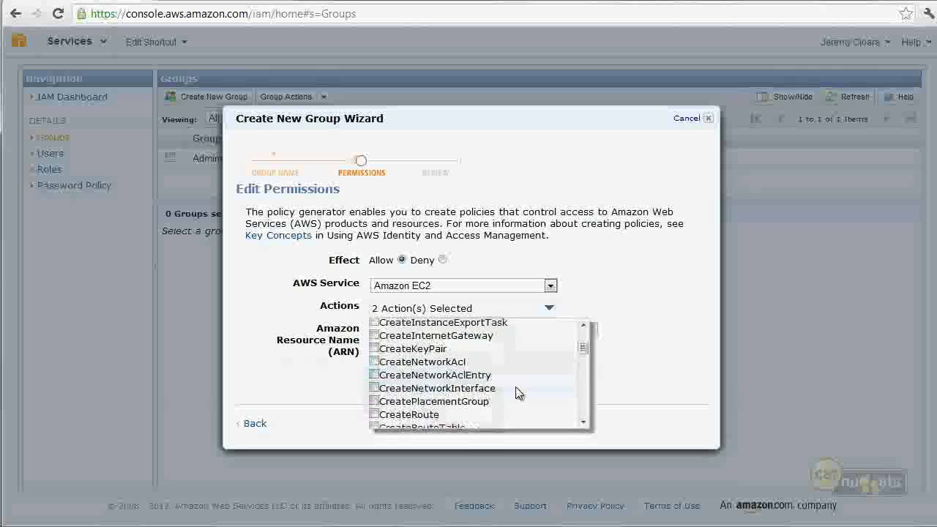
scroll(516, 393, down, 7)
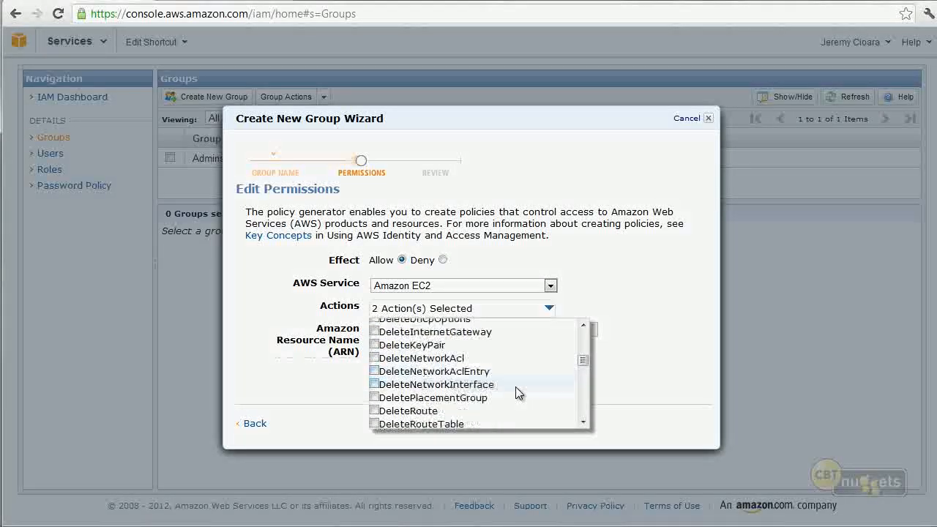
scroll(515, 387, down, 7)
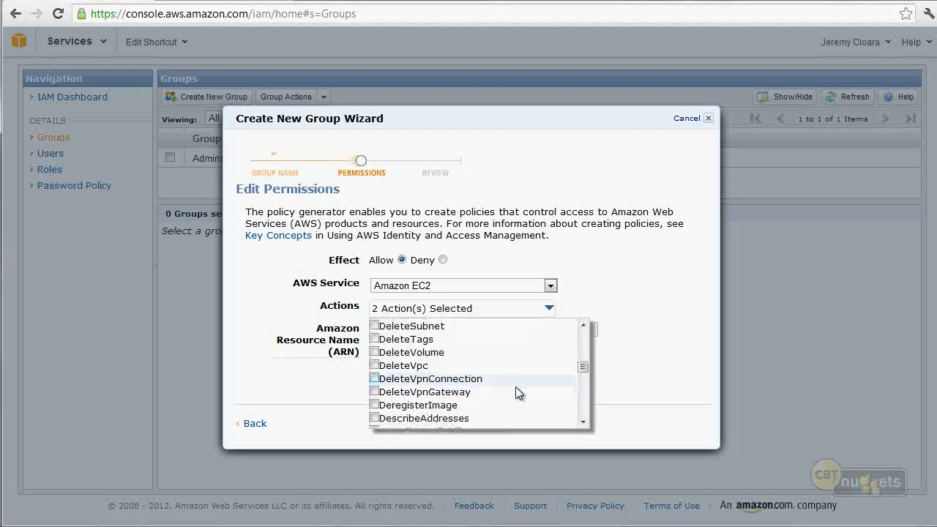
scroll(515, 394, down, 8)
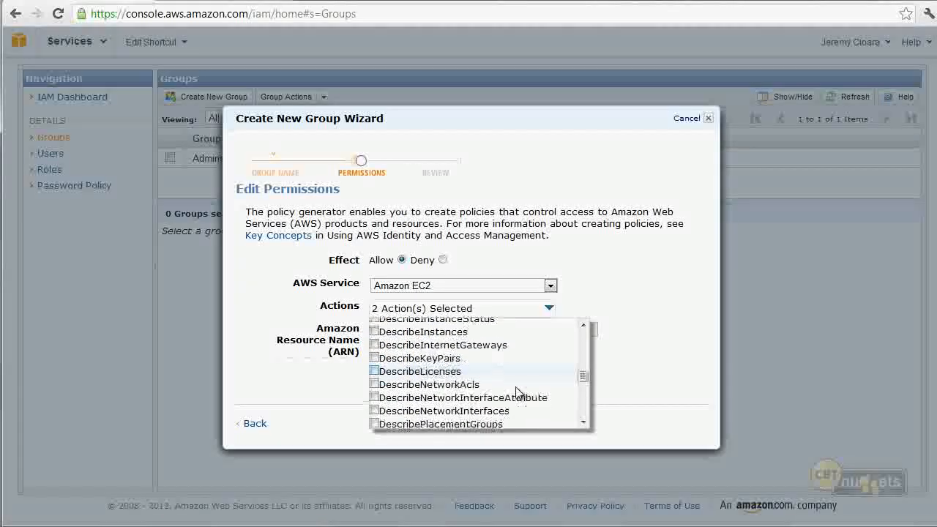
scroll(516, 394, down, 10)
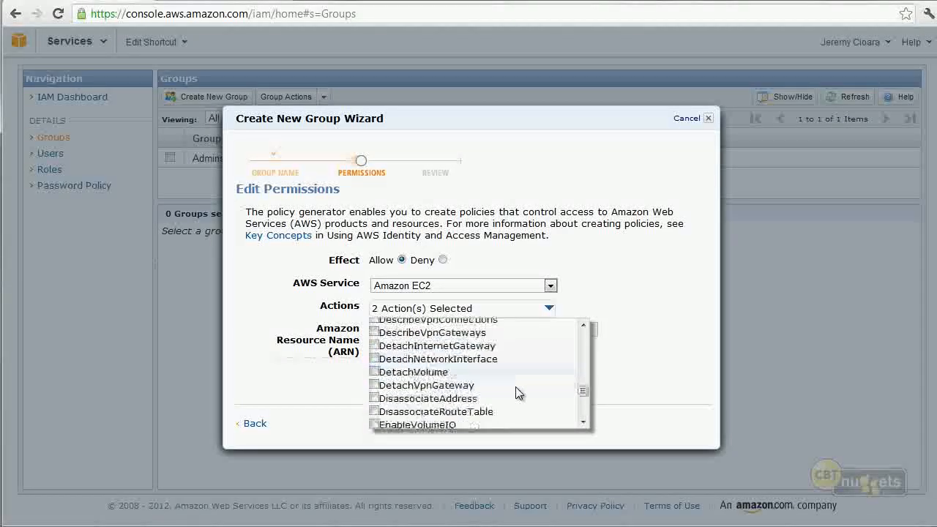
scroll(517, 393, down, 8)
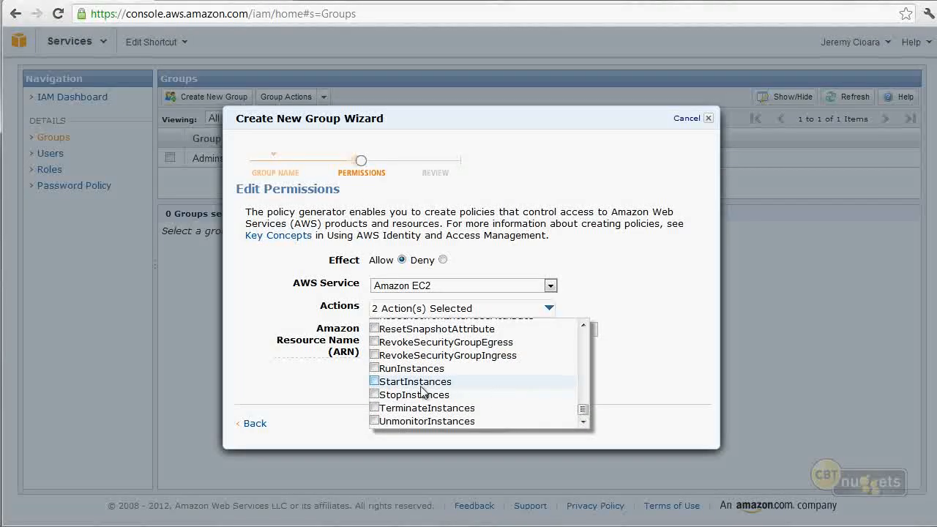
click(374, 381)
click(374, 395)
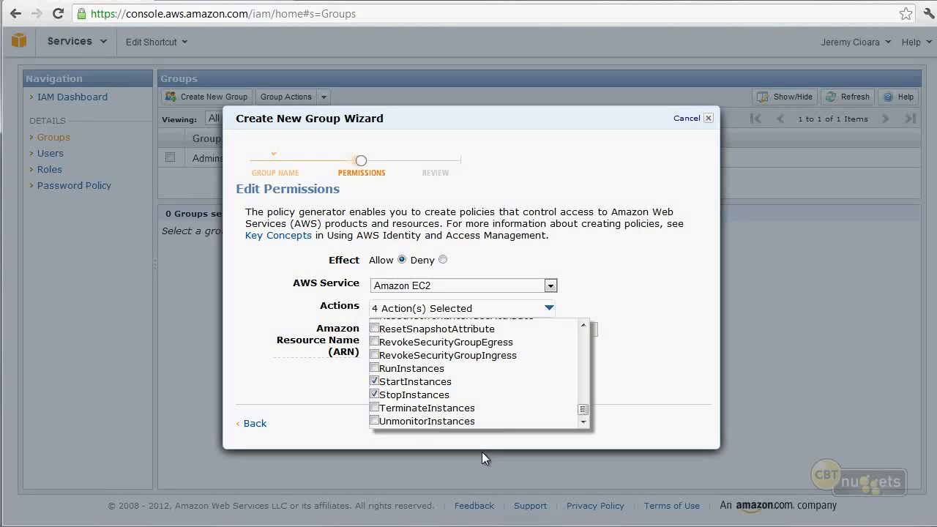
scroll(497, 412, up, 3)
scroll(498, 417, up, 10)
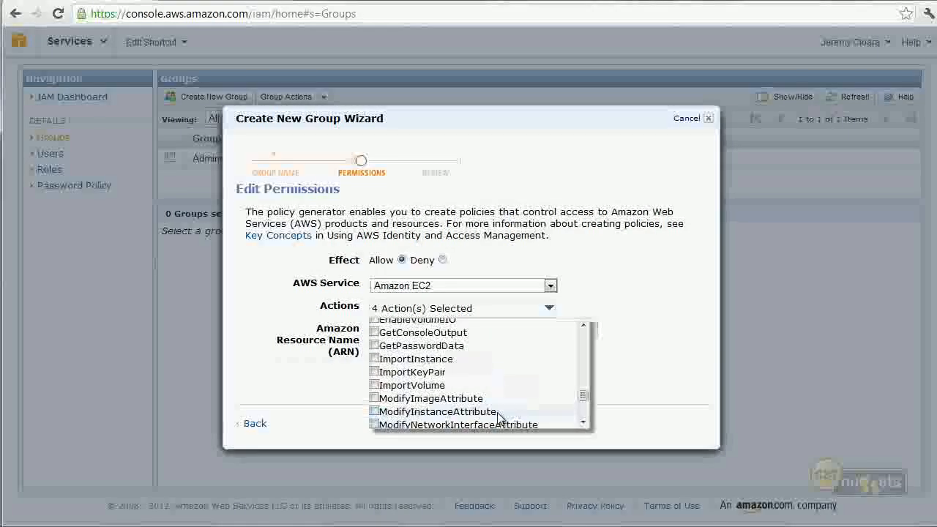
scroll(498, 412, up, 10)
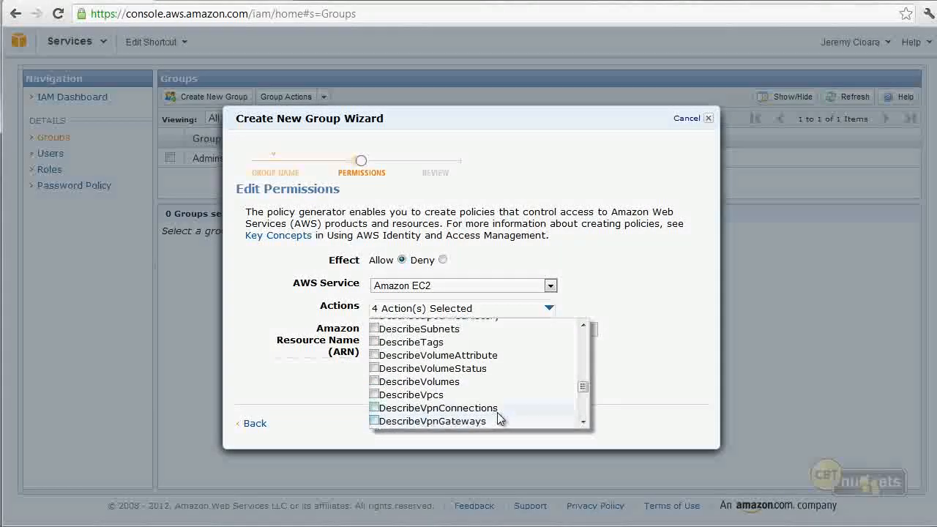
scroll(497, 412, up, 10)
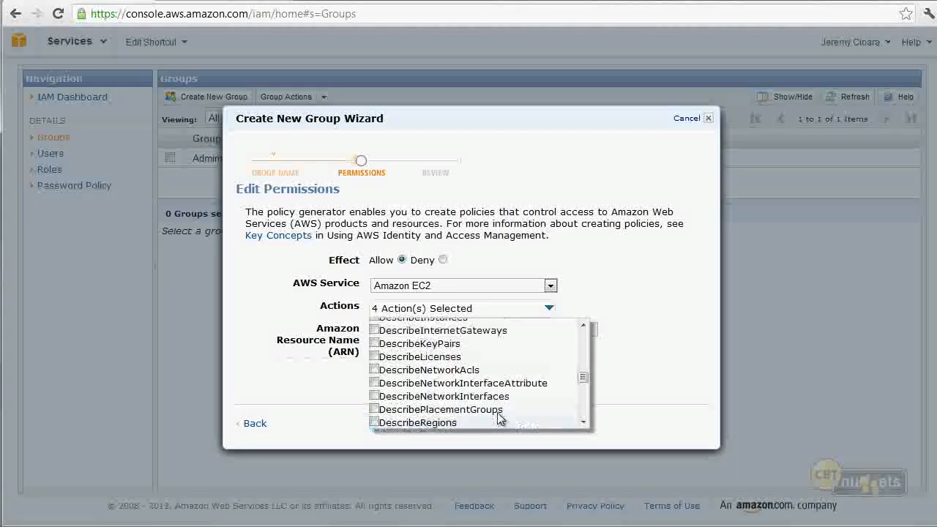
scroll(497, 416, up, 10)
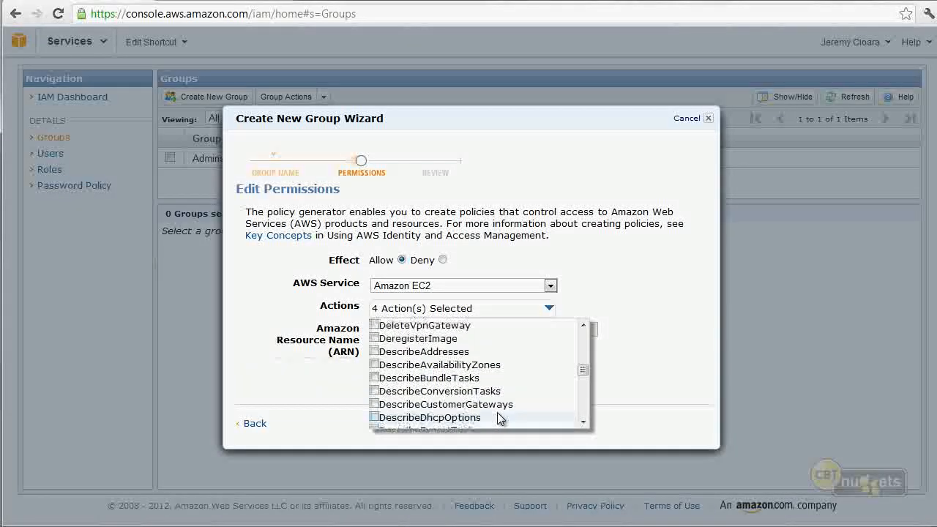
scroll(502, 418, up, 1)
click(659, 304)
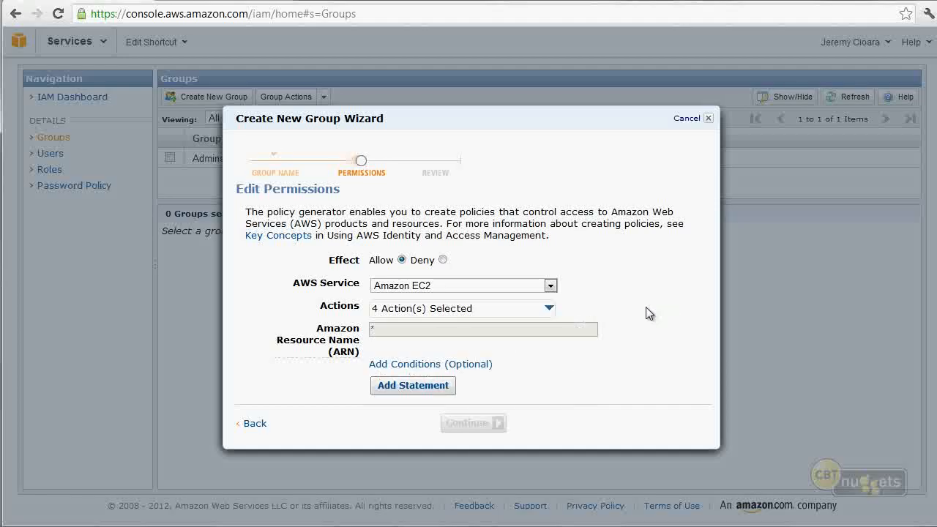
click(411, 392)
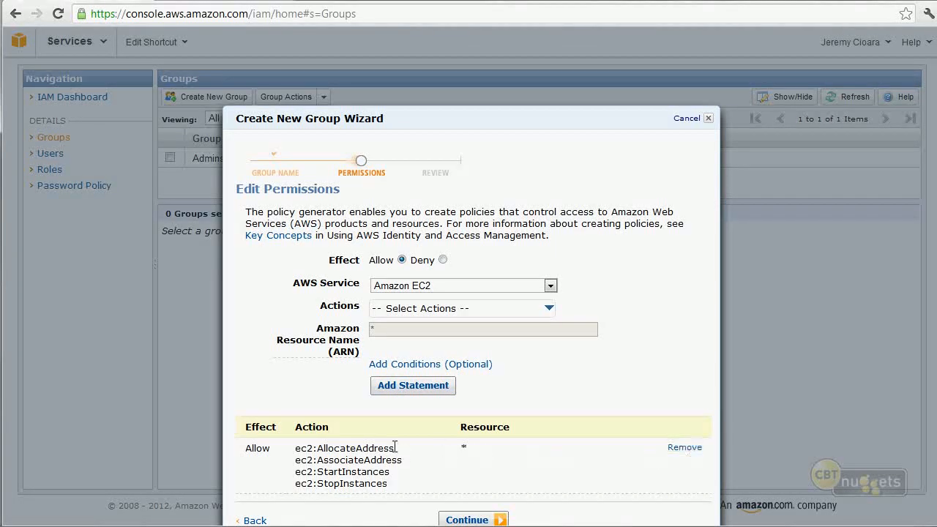
click(543, 308)
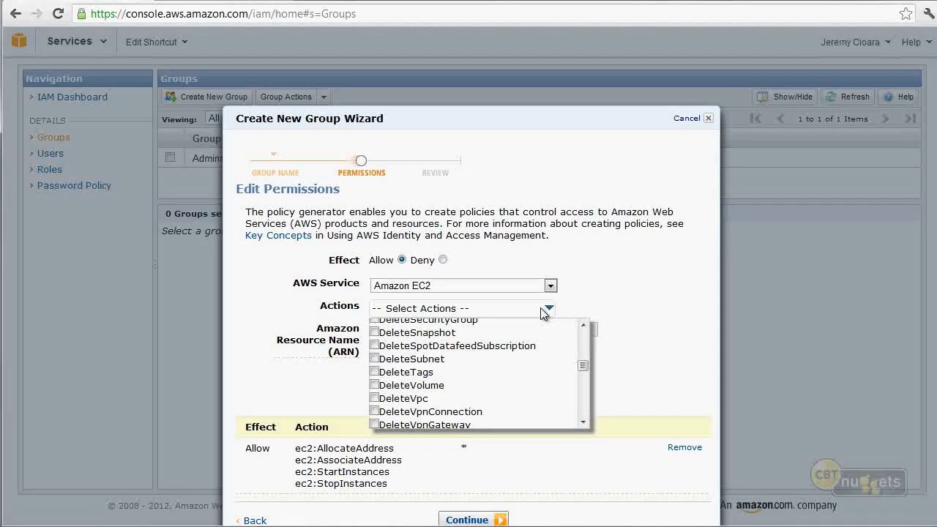
click(550, 309)
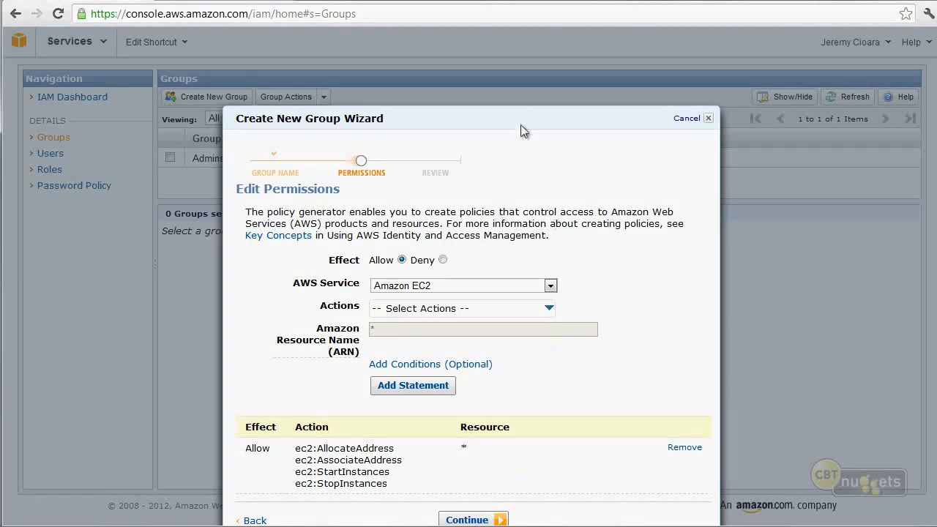
drag(511, 111, 514, 69)
click(472, 480)
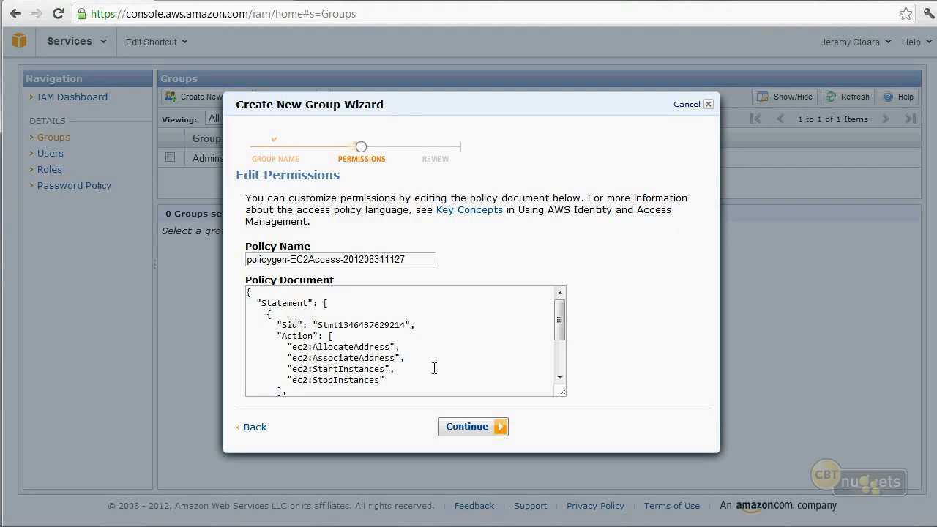
scroll(394, 378, down, 2)
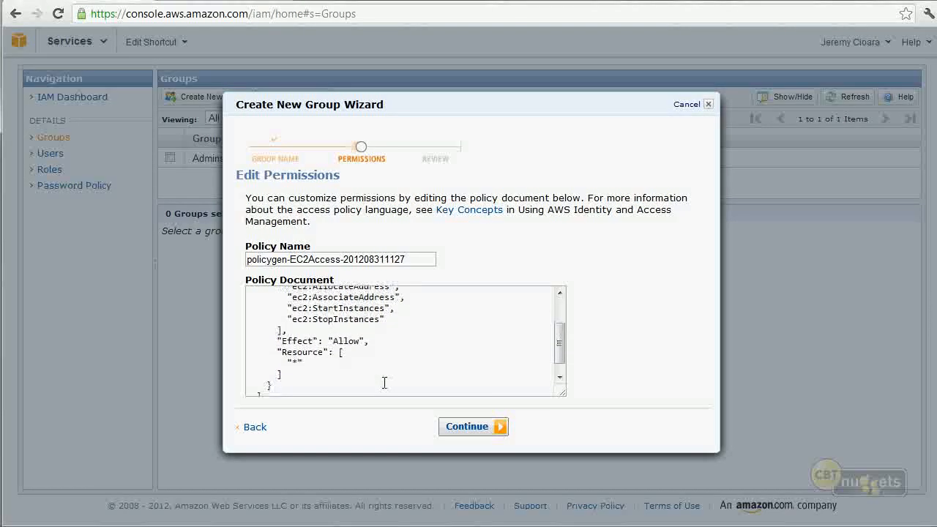
scroll(384, 385, up, 2)
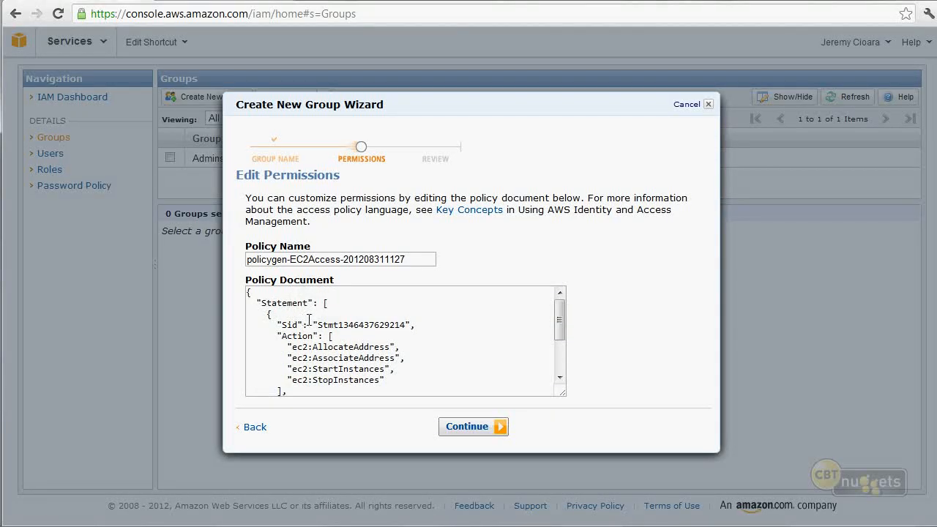
drag(284, 325, 409, 325)
double_click(360, 325)
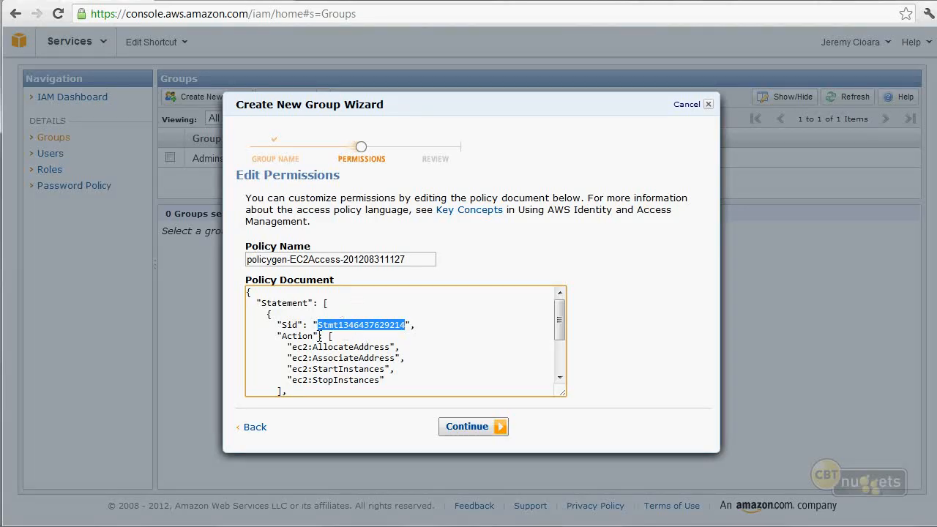
Review the four EC2 actions, Allow effect and * resource, then continue to the Review step.
drag(291, 347, 391, 349)
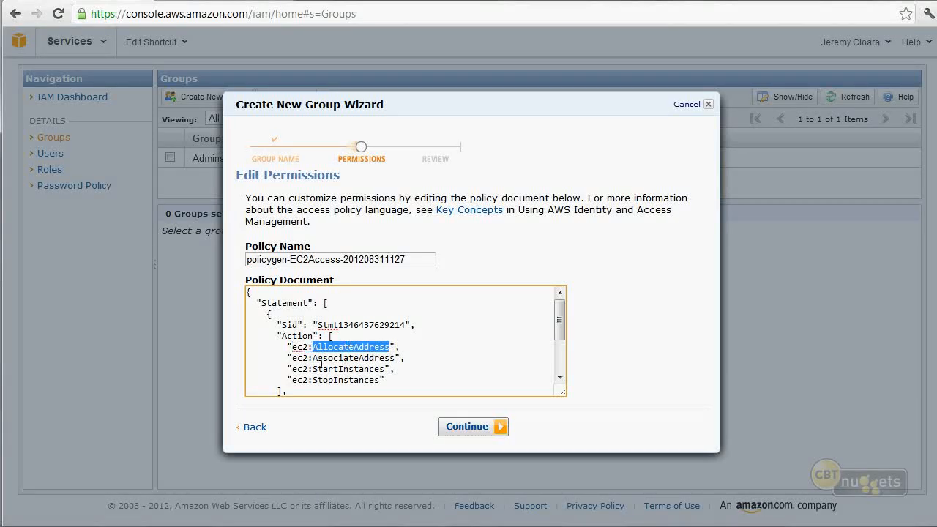
double_click(351, 358)
click(324, 370)
double_click(326, 370)
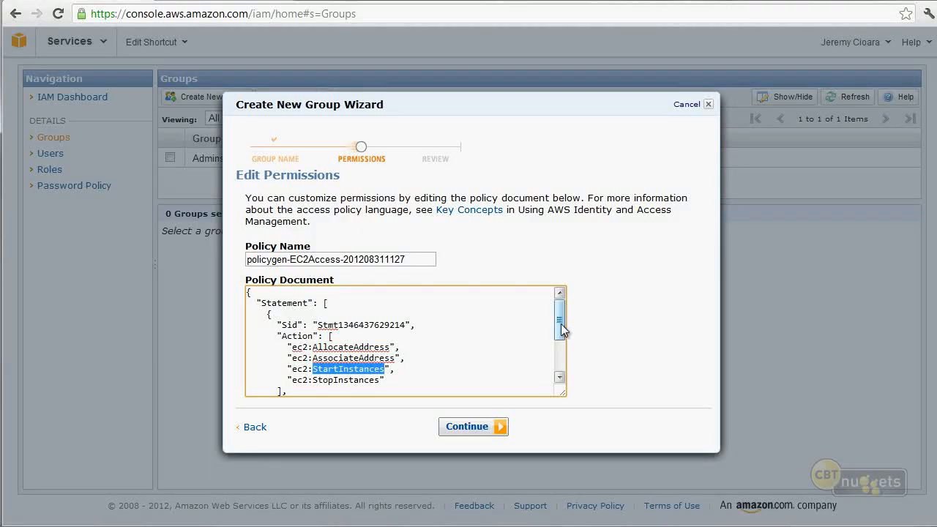
double_click(345, 380)
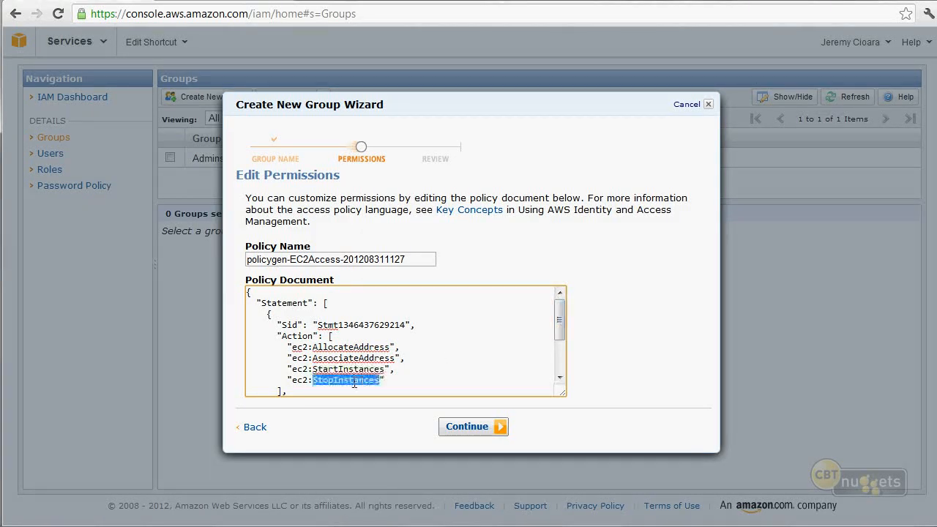
click(462, 336)
drag(560, 317, 558, 356)
double_click(349, 333)
click(294, 354)
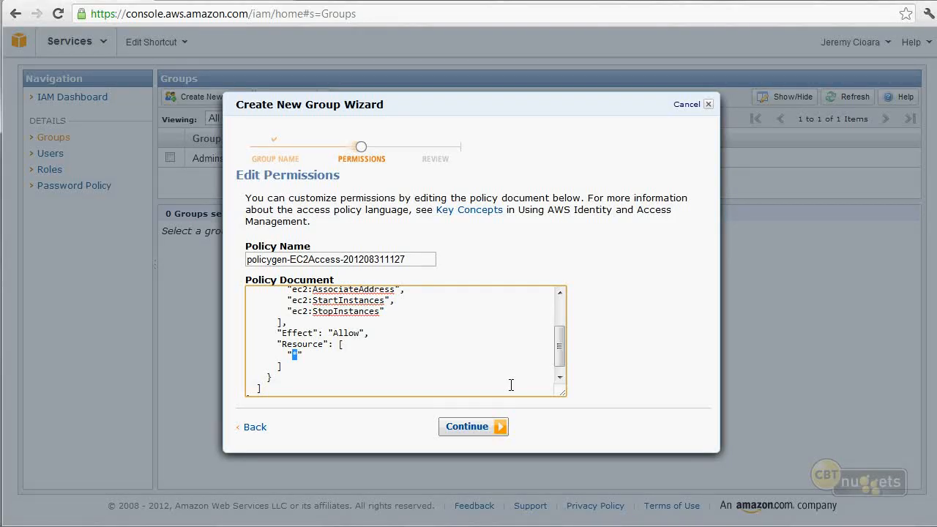
click(473, 426)
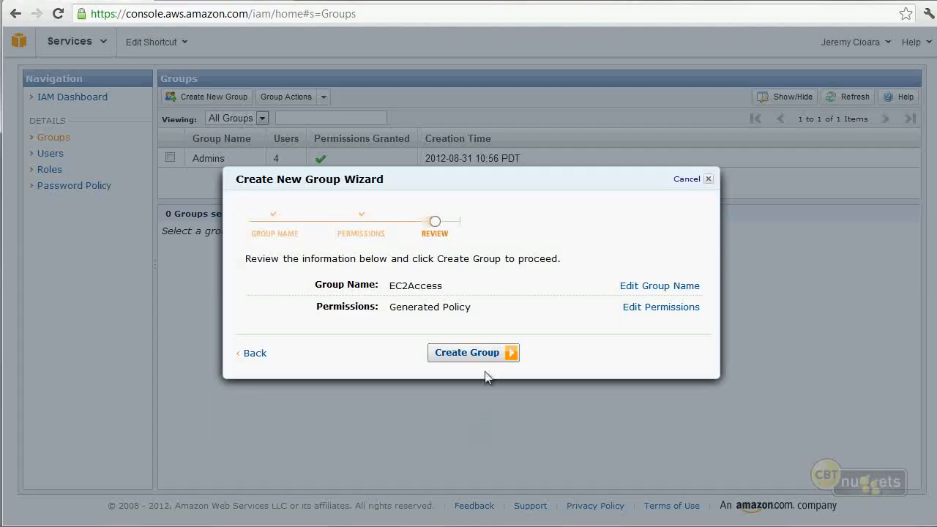
Create the EC2Access group, then show all four users on the enlarged Users page.
click(484, 353)
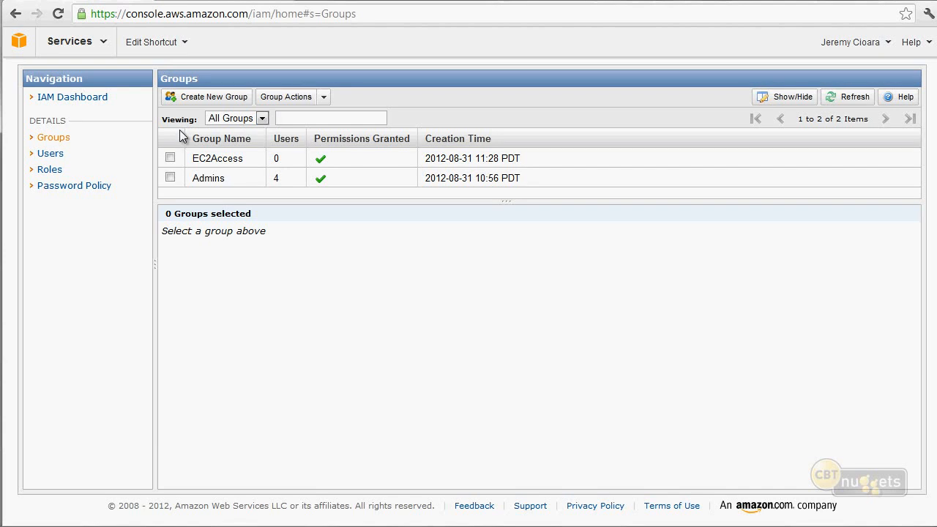
click(53, 153)
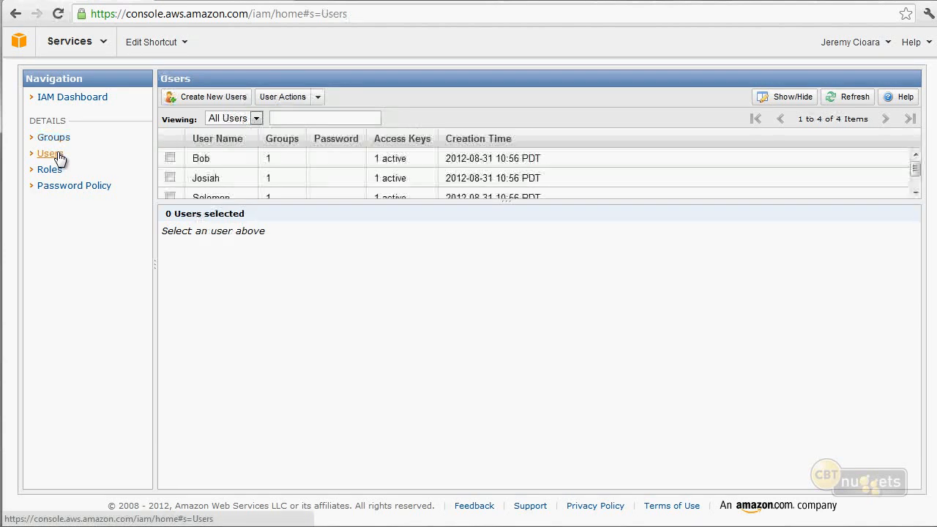
drag(429, 204, 407, 288)
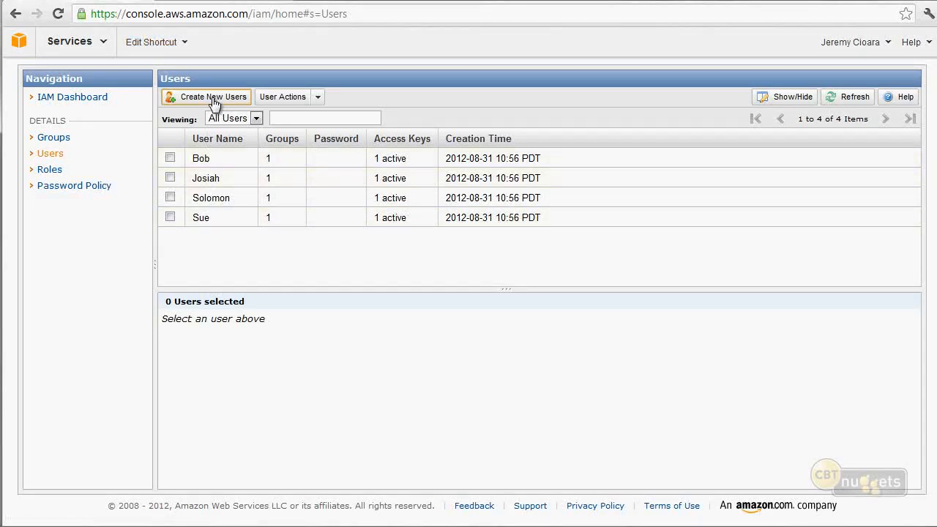
Add the first user to the EC2Access group, bringing their group count to 2.
click(169, 158)
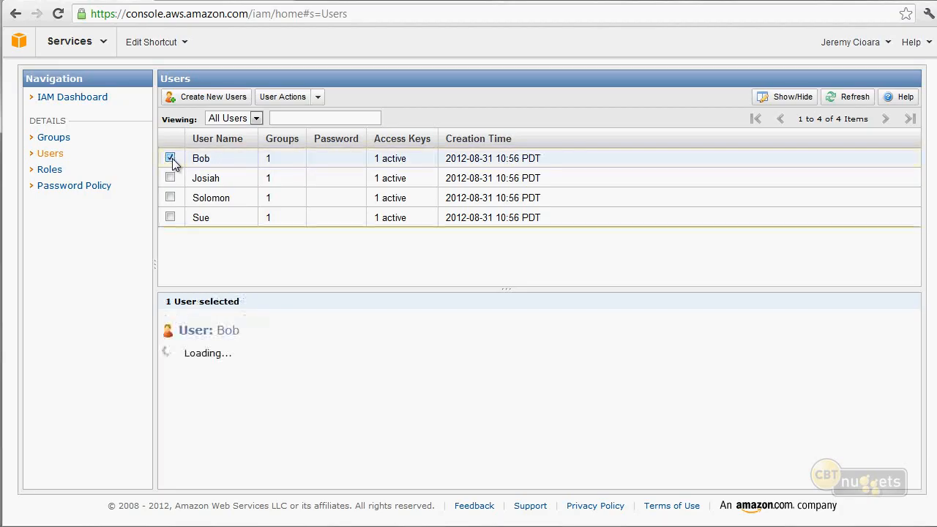
click(205, 359)
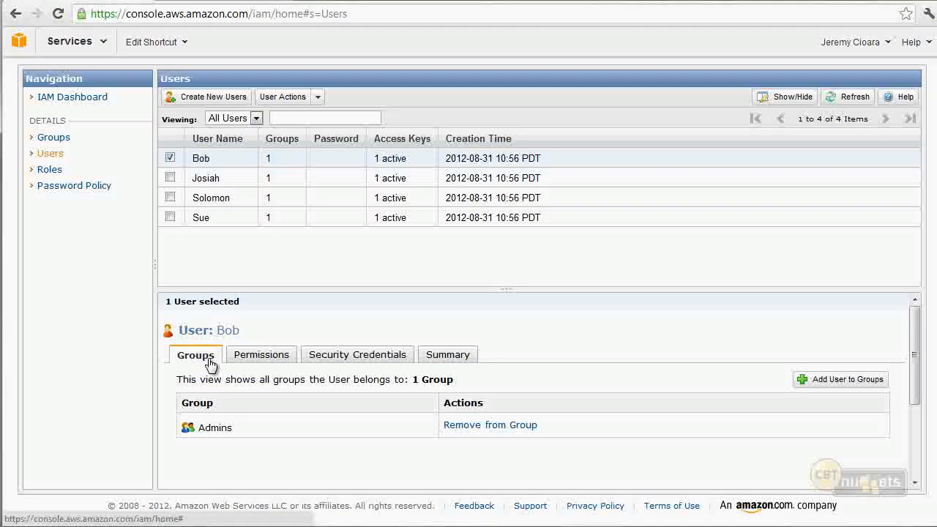
click(834, 382)
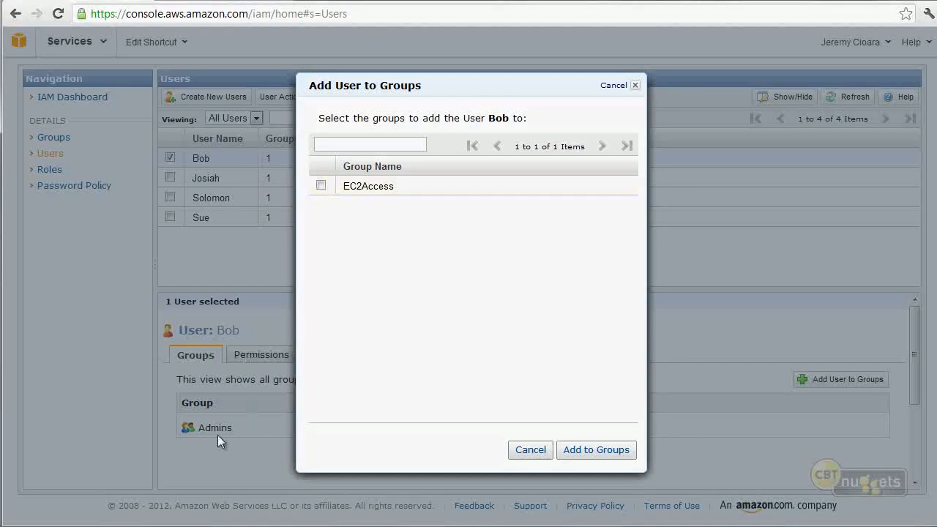
click(321, 186)
click(596, 450)
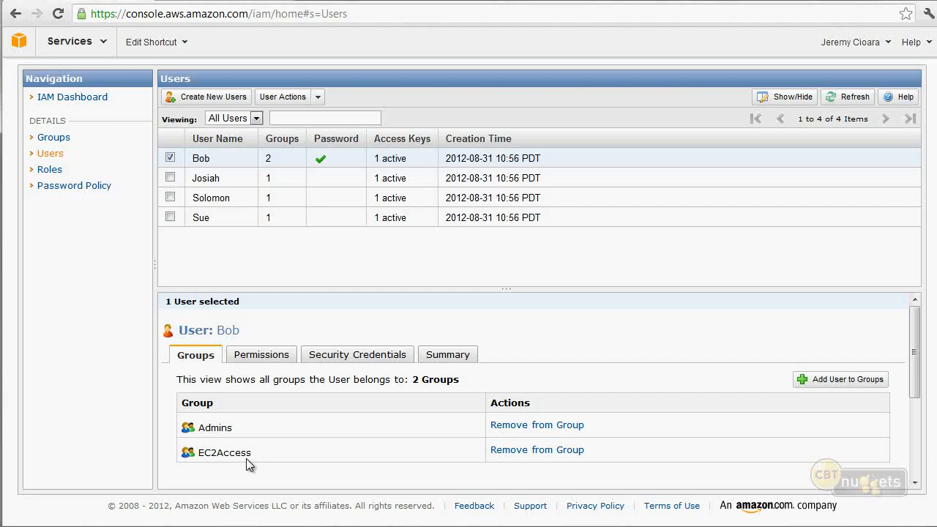
Create a fifth user with an access key, close without downloading credentials, and select the new user.
click(216, 96)
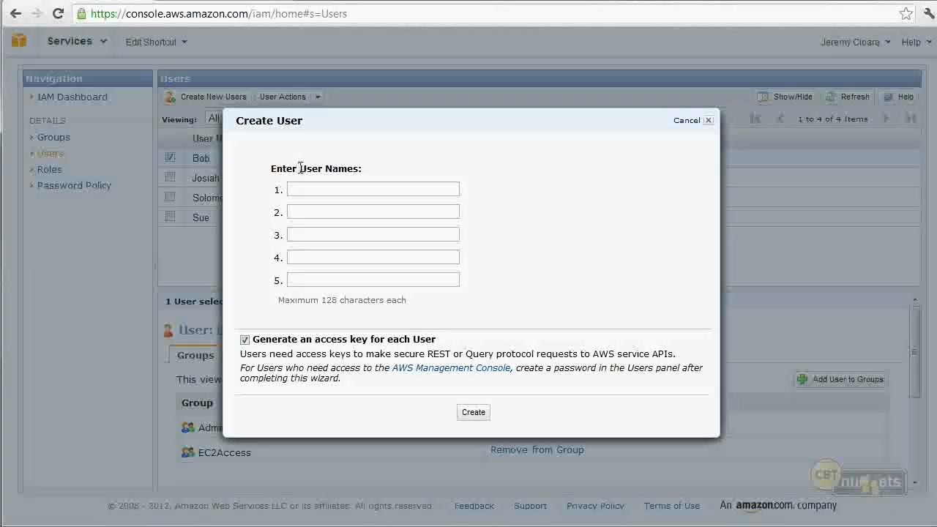
click(317, 189)
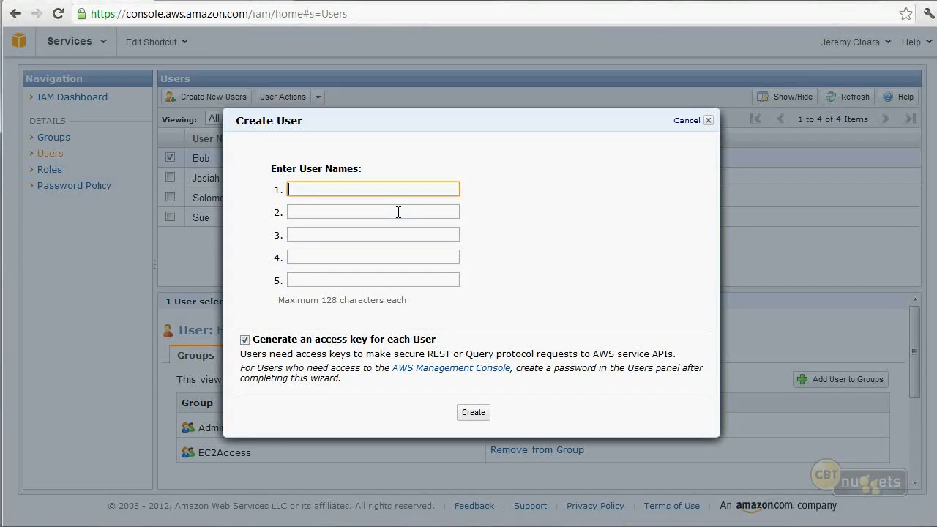
key(Return)
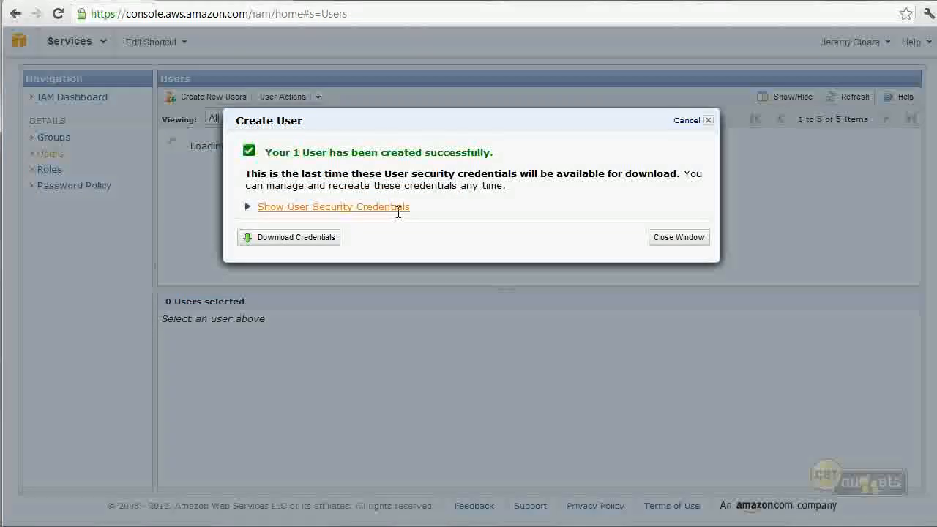
click(663, 240)
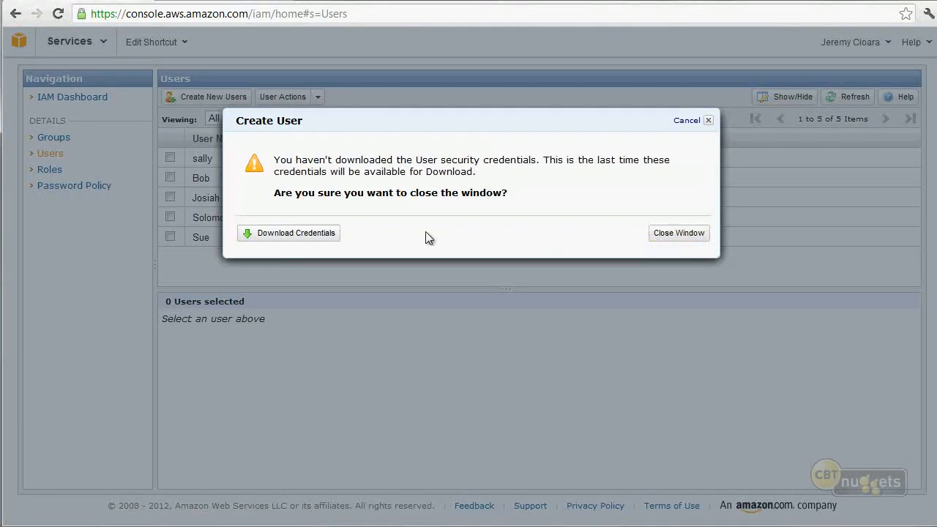
click(673, 238)
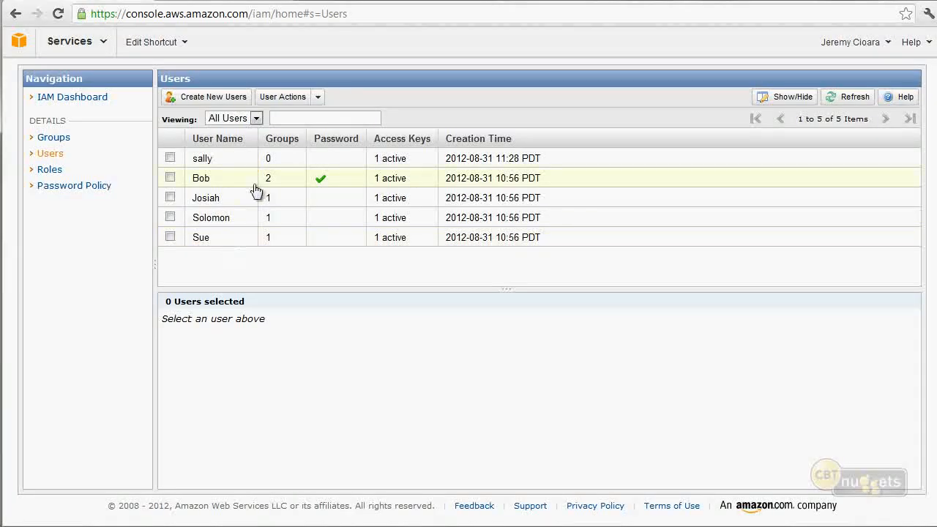
click(206, 161)
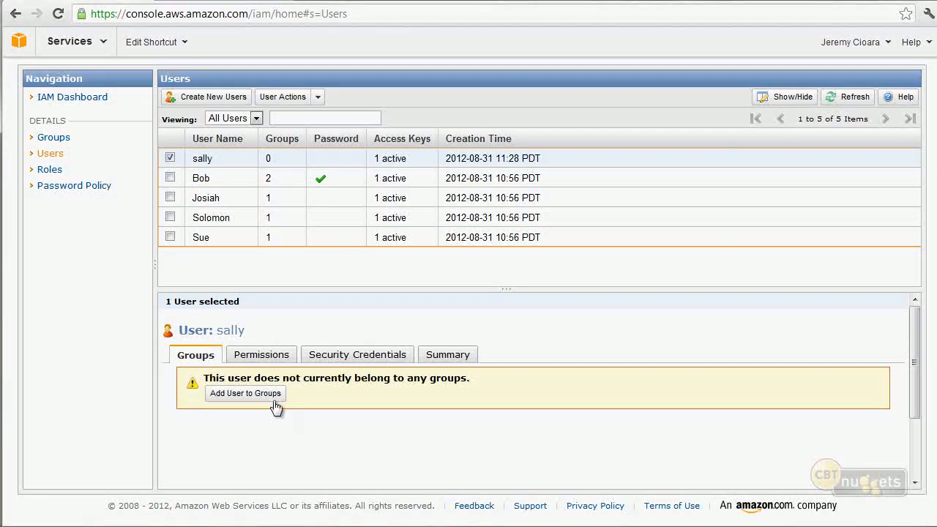
Look over the new user's Permissions and Security Credentials tabs.
click(264, 354)
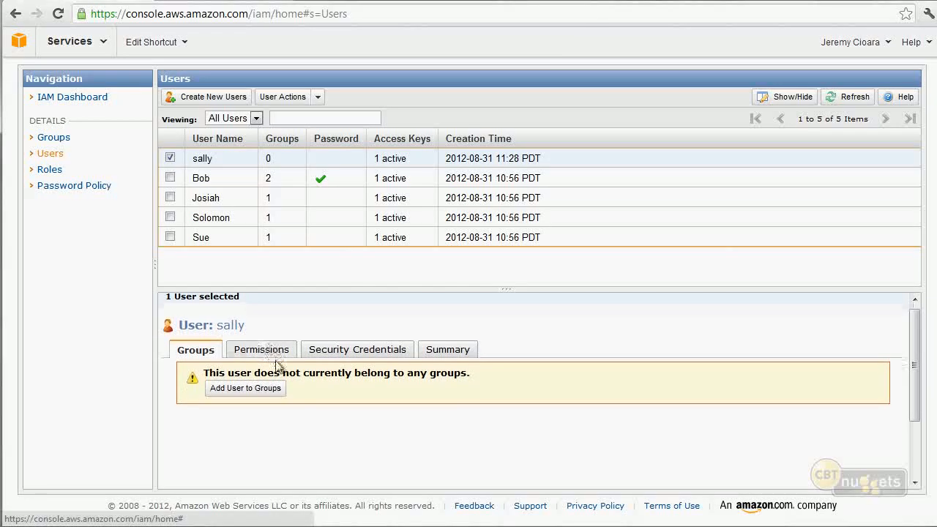
click(286, 352)
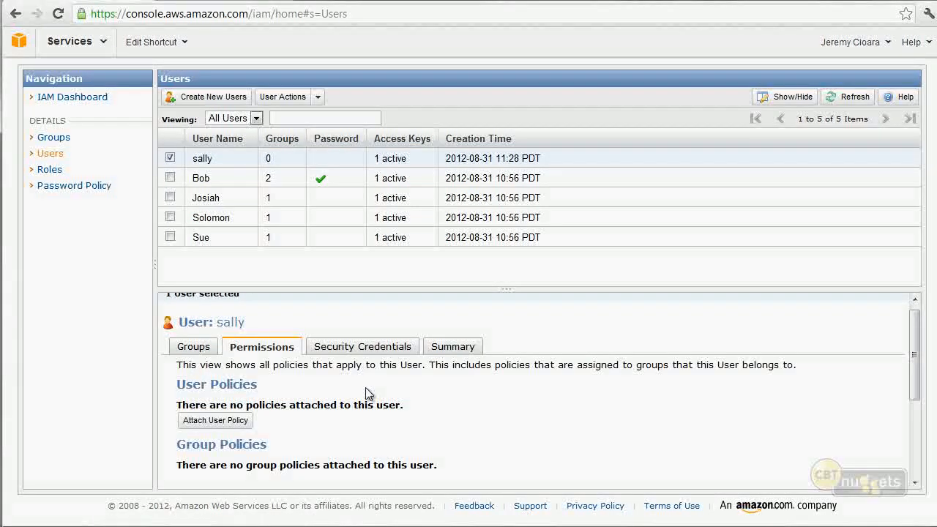
click(374, 351)
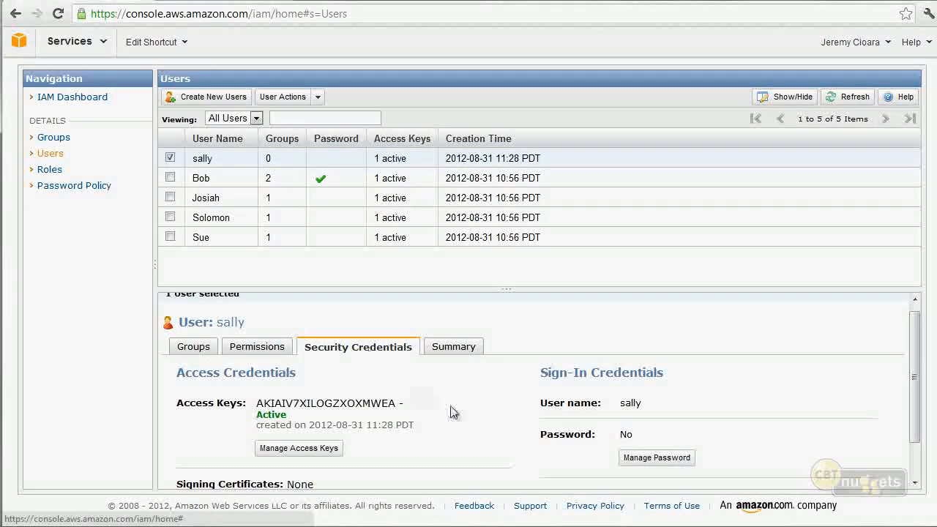
scroll(439, 412, down, 1)
scroll(432, 412, up, 1)
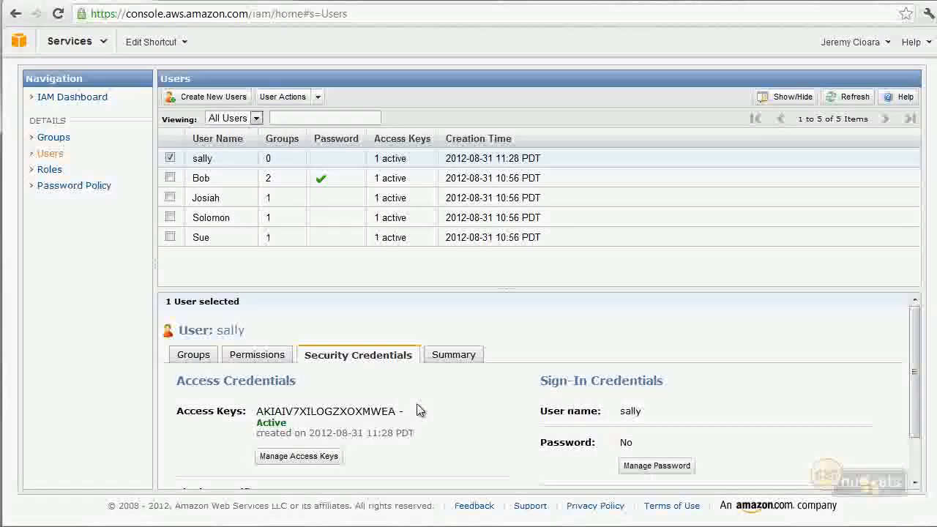
Add the new user sally to the EC2Access group.
click(181, 360)
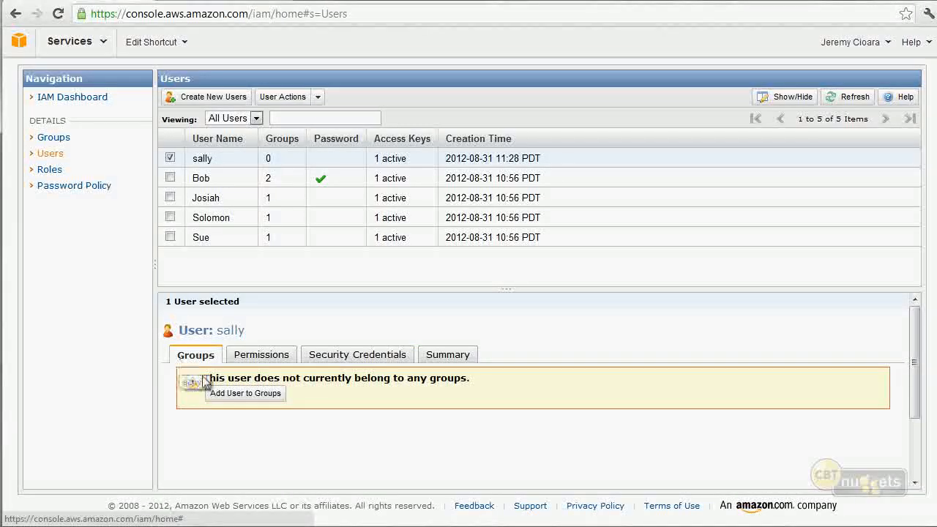
click(242, 394)
click(321, 205)
click(565, 449)
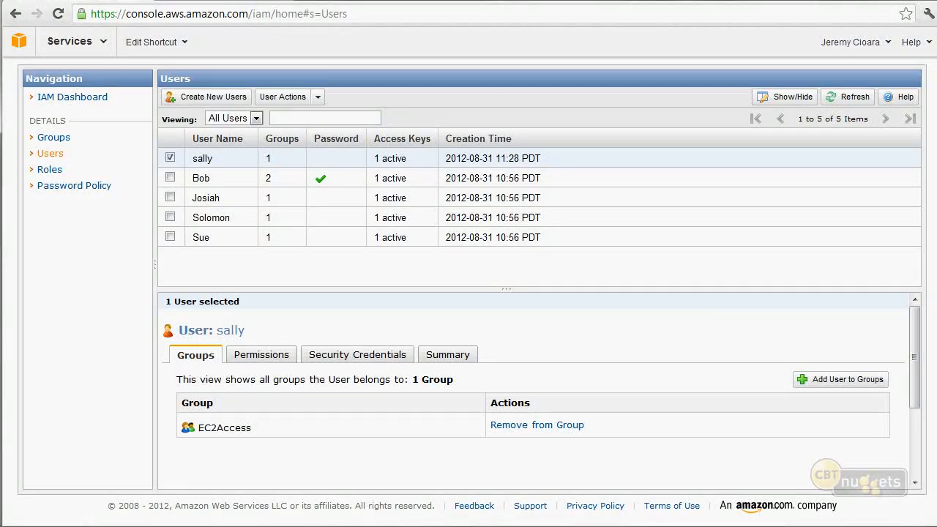
Review sally's inherited EC2Access group policy and view its JSON.
scroll(533, 391, down, 1)
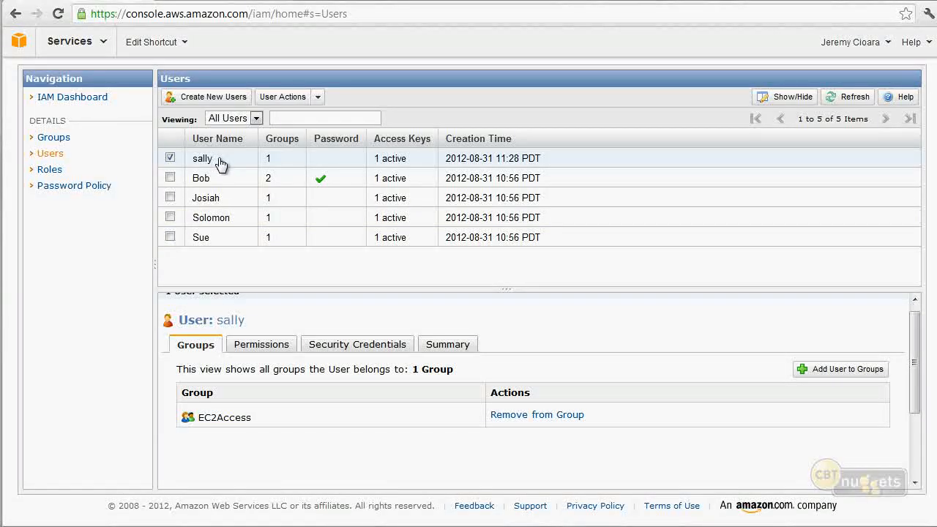
click(276, 347)
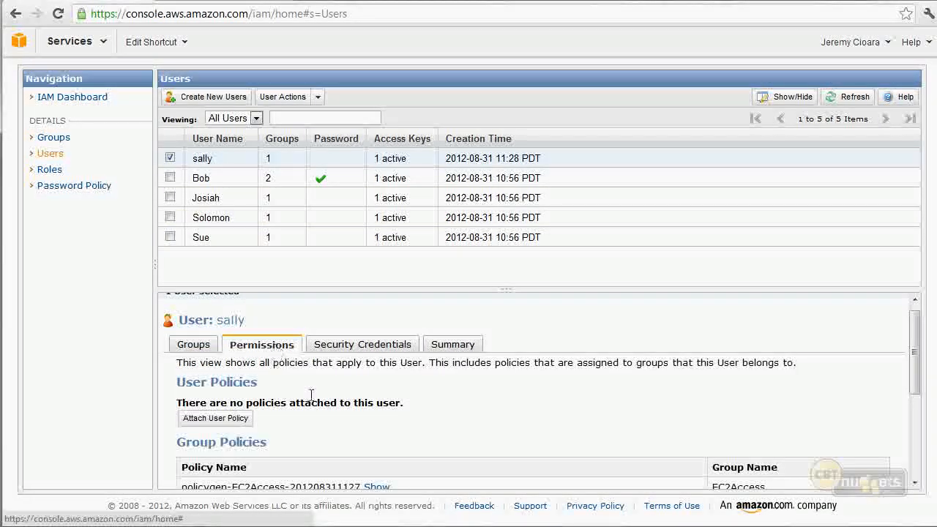
scroll(268, 408, down, 3)
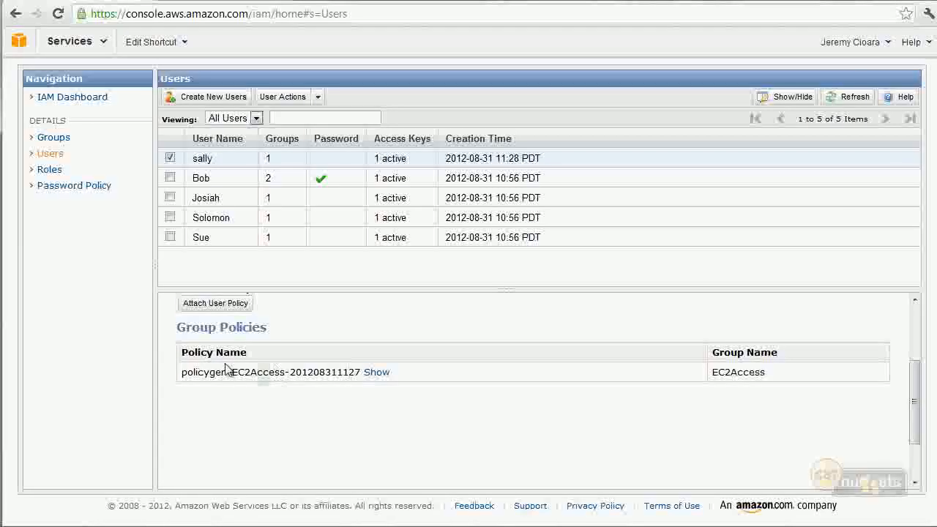
double_click(204, 372)
click(269, 385)
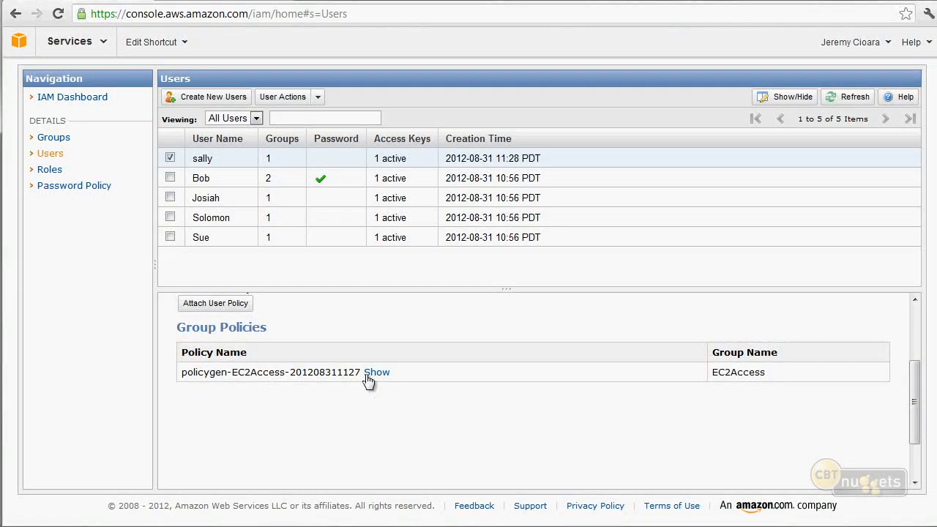
click(381, 373)
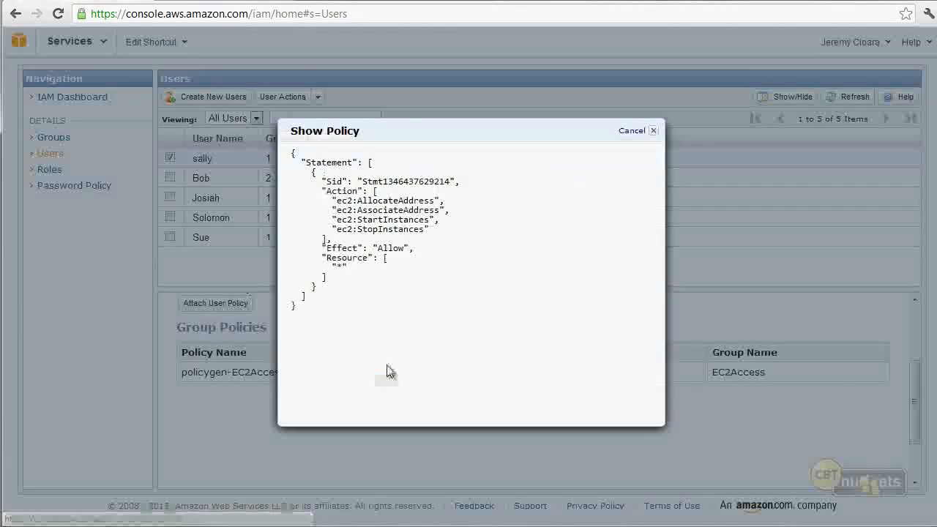
Close the group policy preview and start attaching a user policy directly to sally.
click(656, 132)
scroll(437, 342, up, 3)
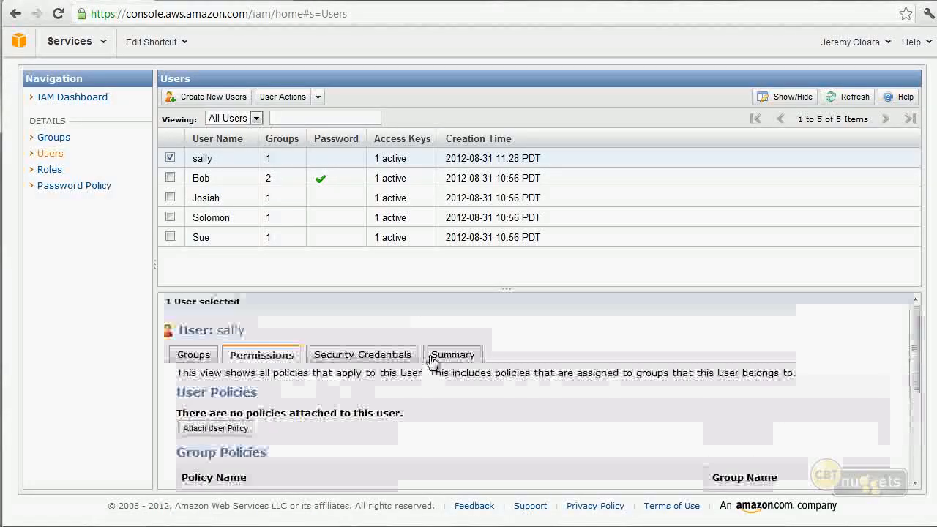
scroll(381, 405, down, 3)
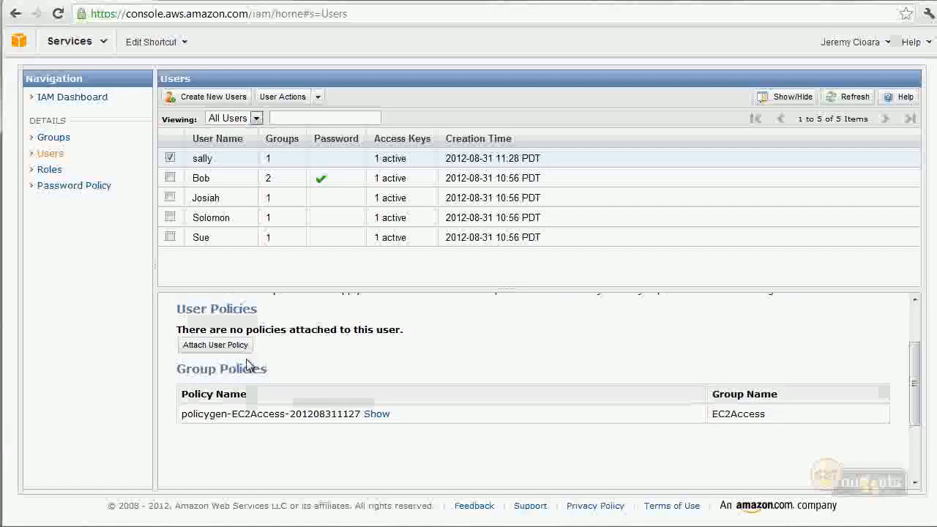
click(244, 329)
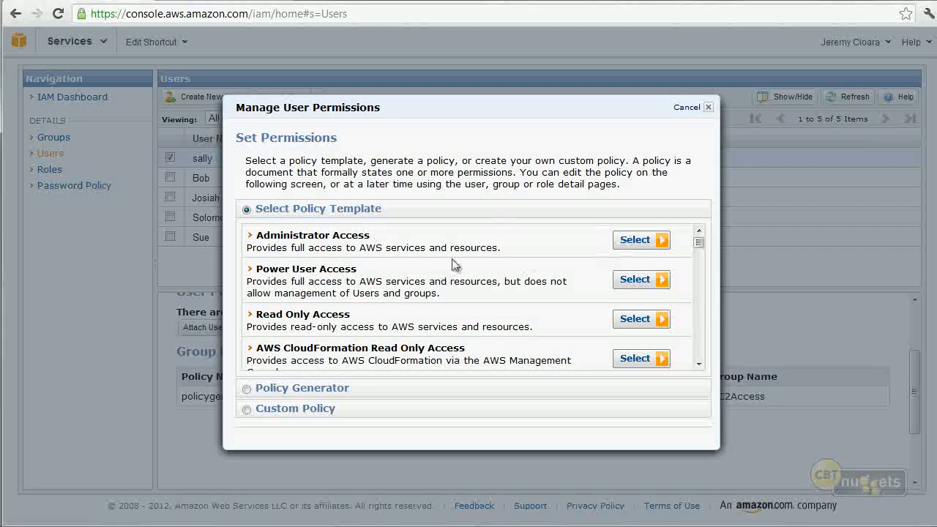
Look at the Policy Generator and Custom Policy options, then cancel without attaching a policy.
click(277, 388)
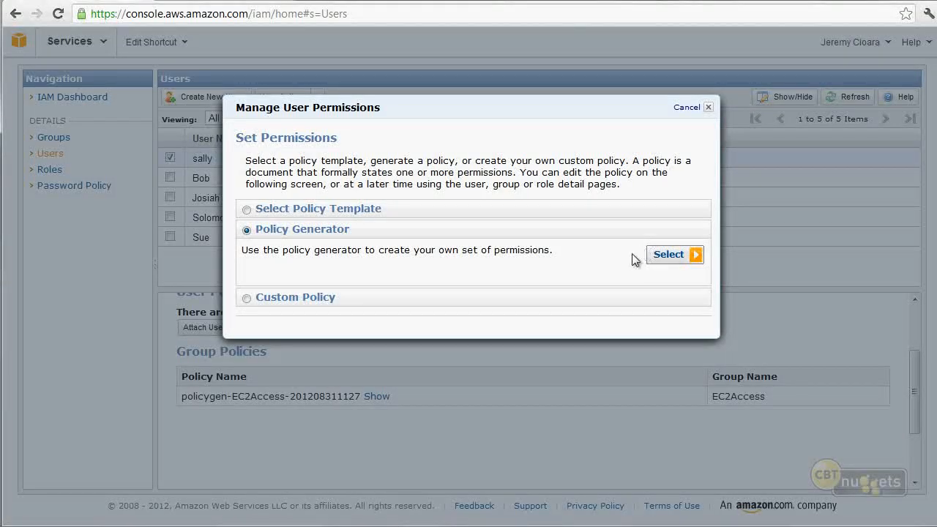
click(267, 306)
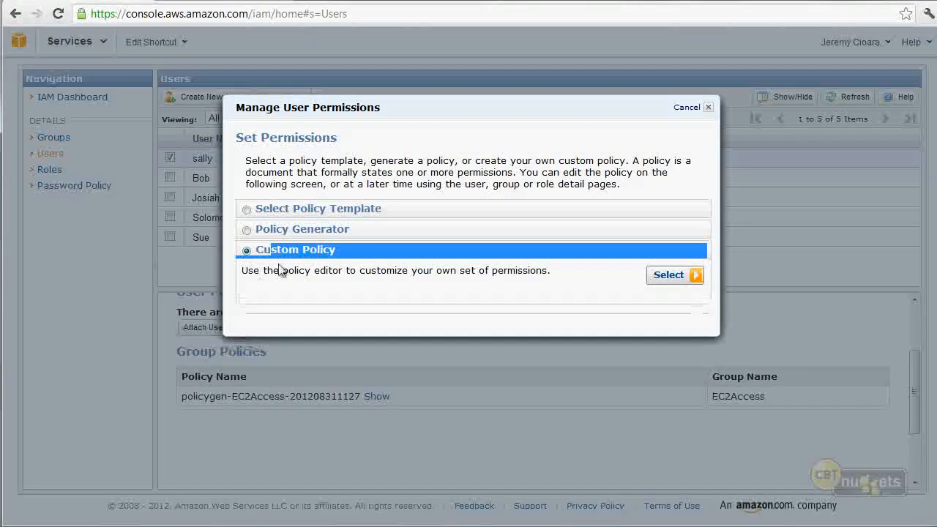
click(551, 256)
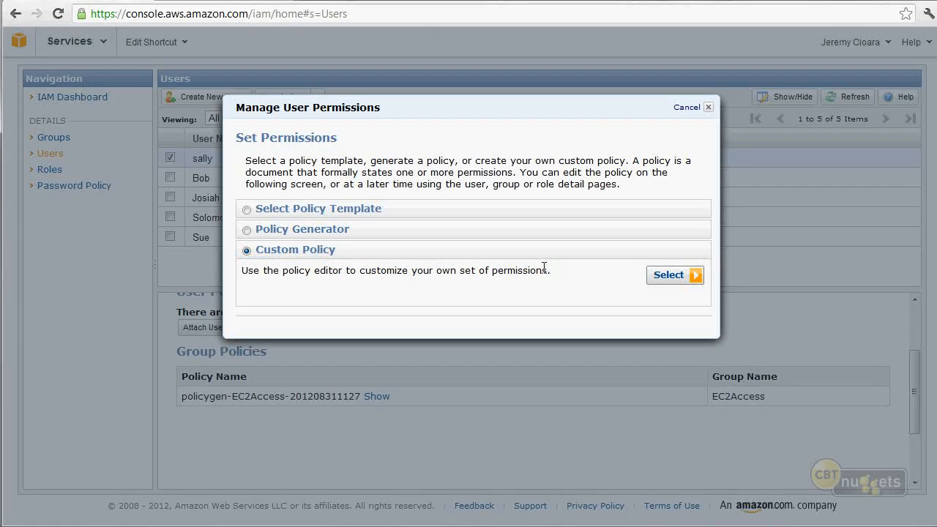
click(670, 275)
click(289, 306)
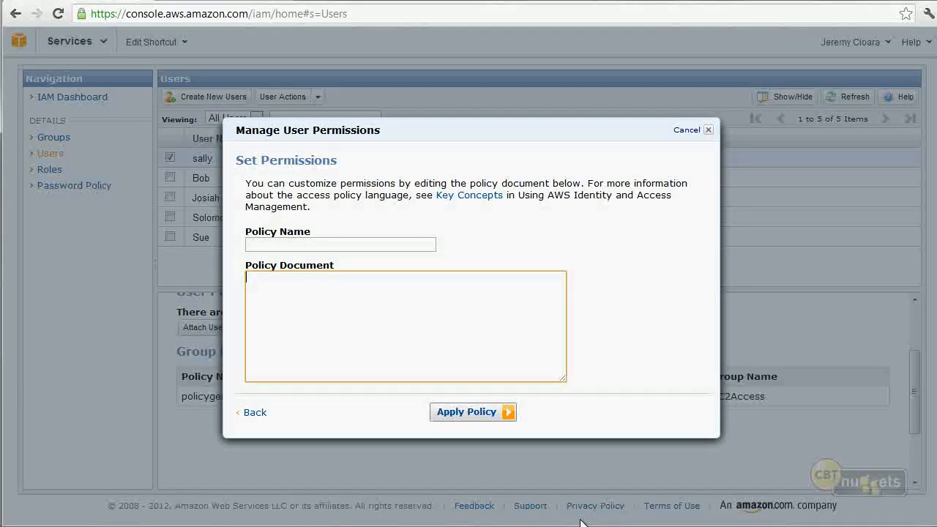
click(709, 131)
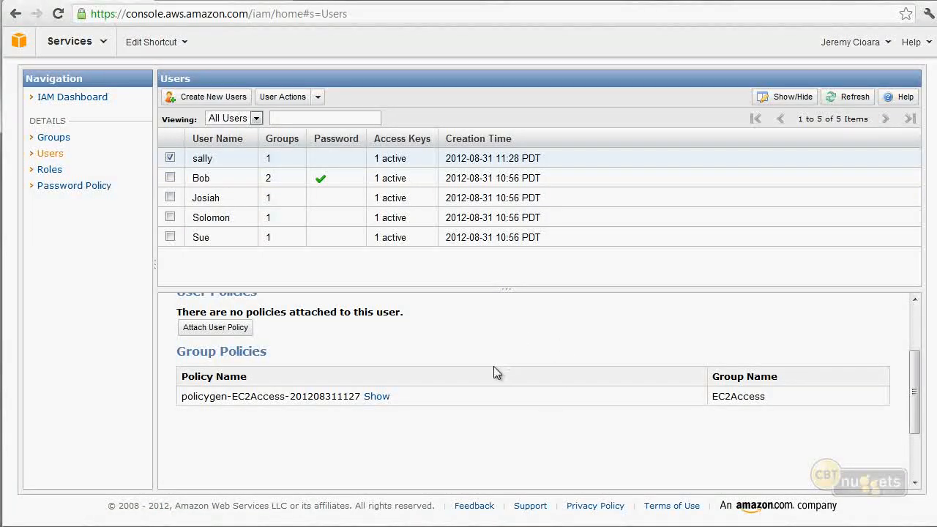
Go to the IAM Dashboard and open the empty Roles list.
scroll(381, 359, up, 3)
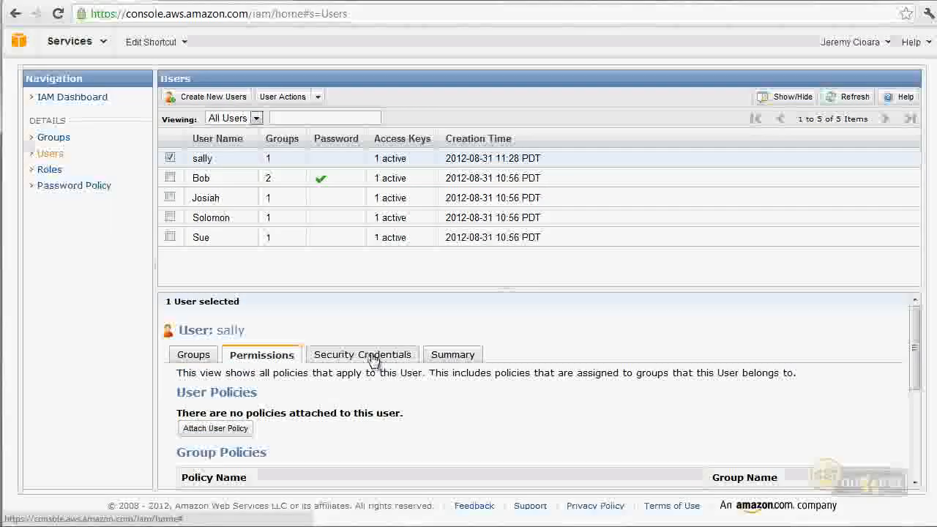
click(66, 99)
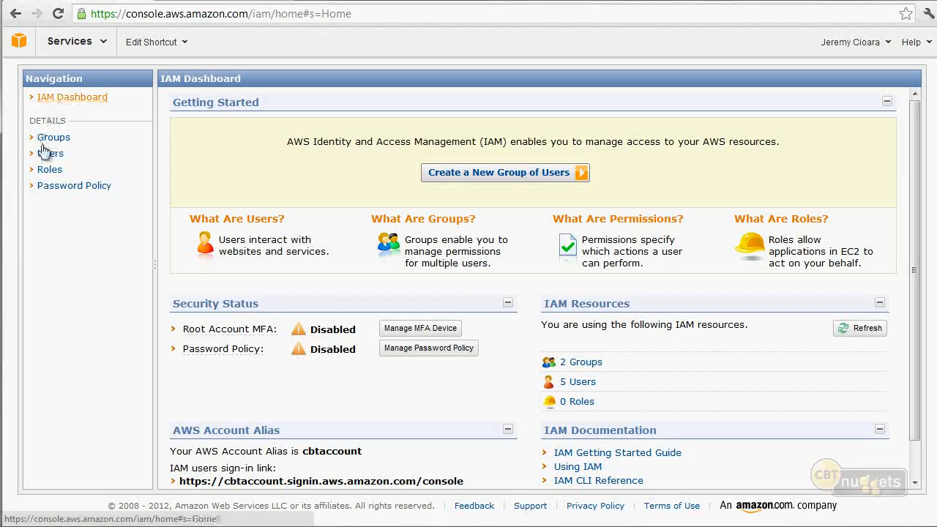
click(53, 171)
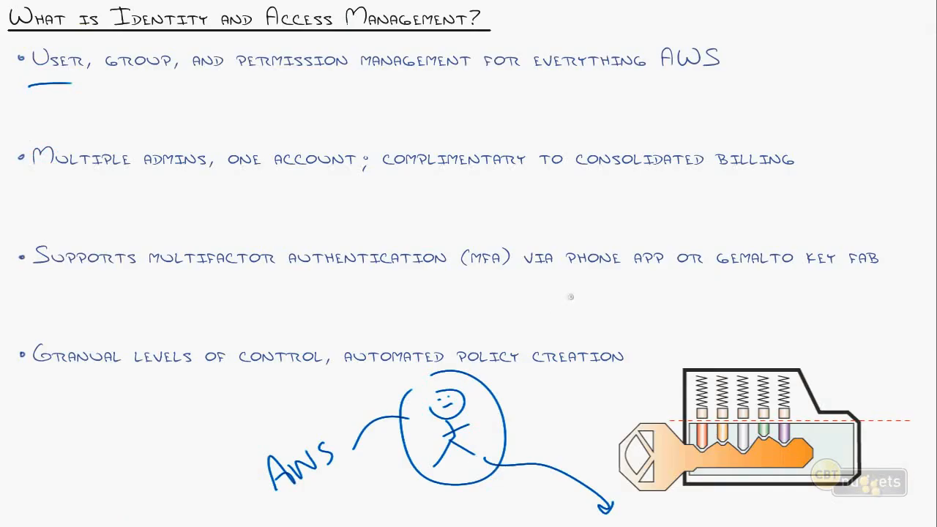
Sketch a phone outline at top right with a curved arrow running down from it.
mouse_move(779, 29)
mouse_down()
mouse_move(805, 28)
mouse_move(780, 35)
mouse_up()
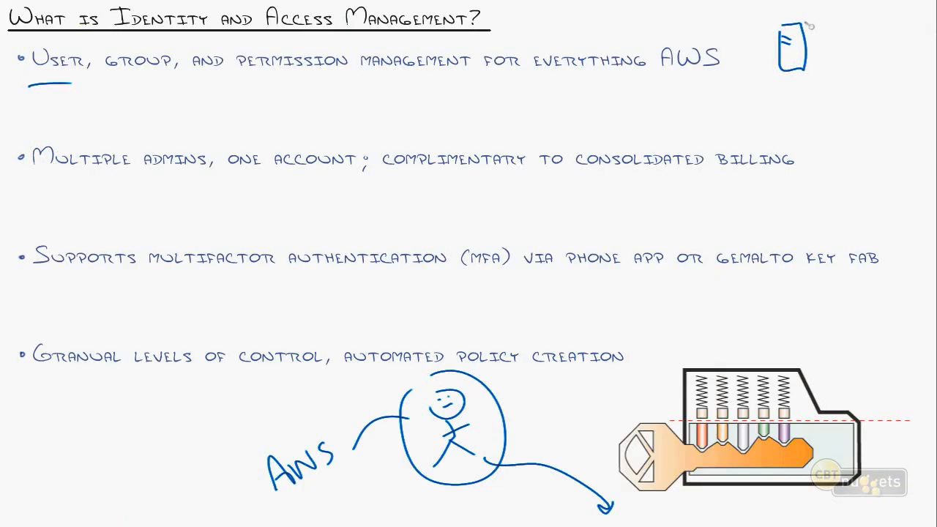
mouse_move(794, 66)
mouse_down()
mouse_move(867, 177)
mouse_move(882, 220)
mouse_move(855, 194)
mouse_up()
mouse_move(877, 153)
mouse_down()
mouse_move(875, 177)
mouse_move(868, 165)
mouse_up()
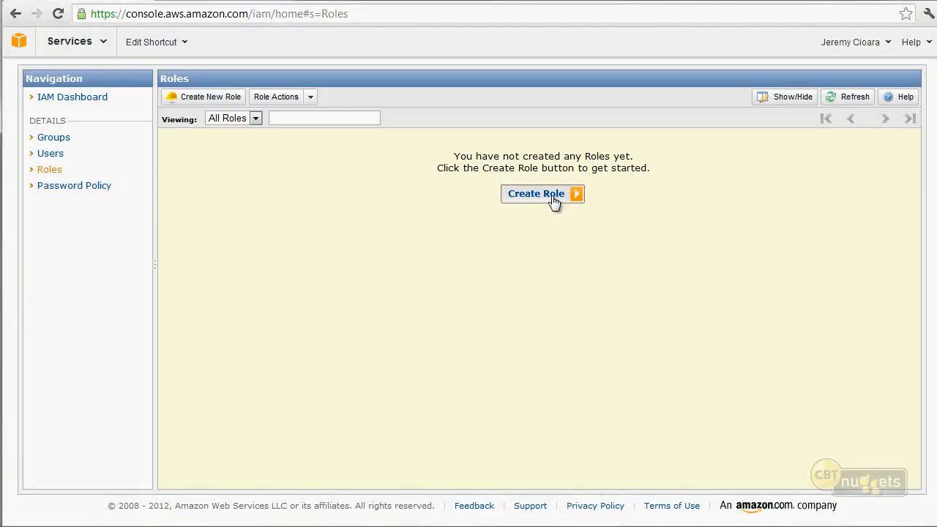
Create role ServerAccess with the Administrator Access template, check its policy, then return home.
click(542, 194)
click(434, 290)
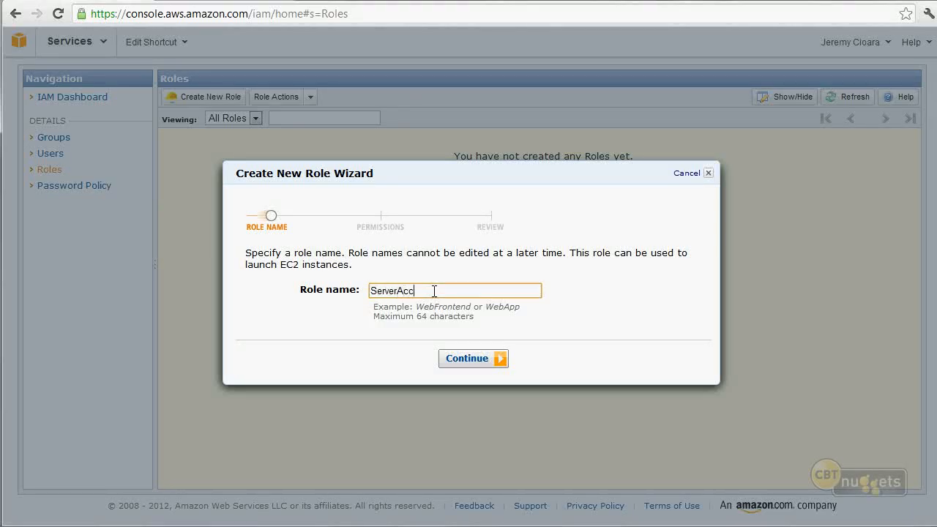
key(Return)
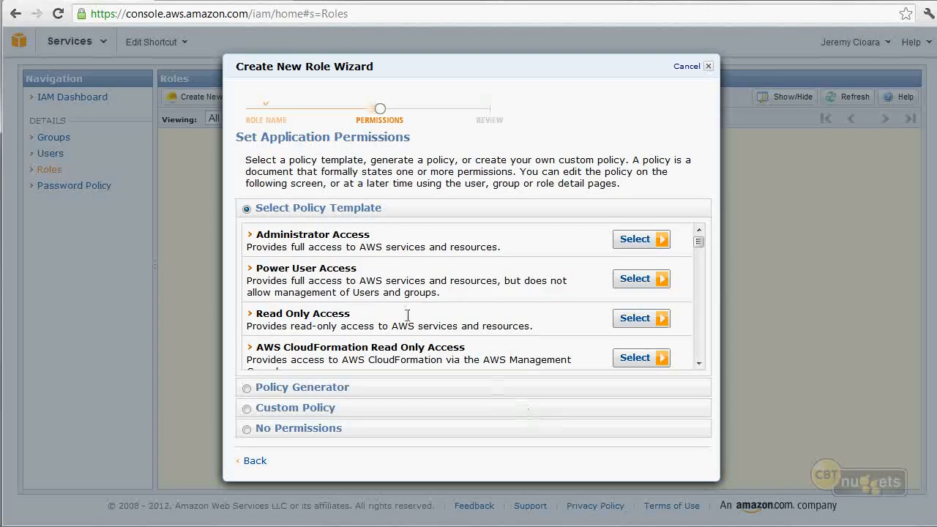
click(645, 240)
click(476, 426)
click(498, 369)
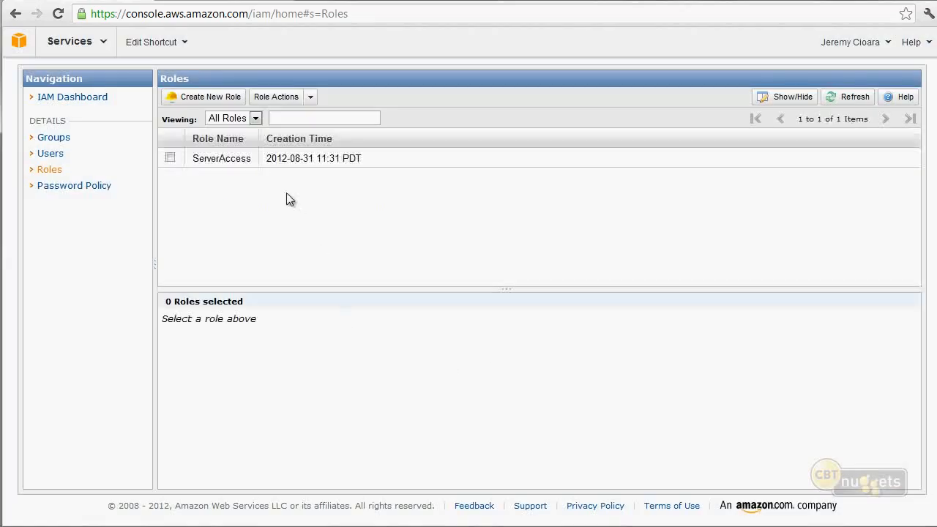
click(240, 160)
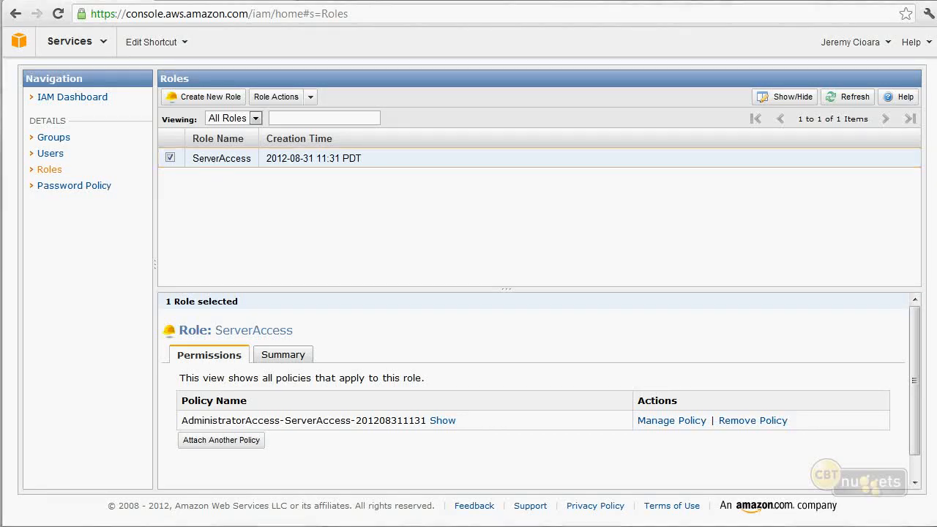
click(22, 46)
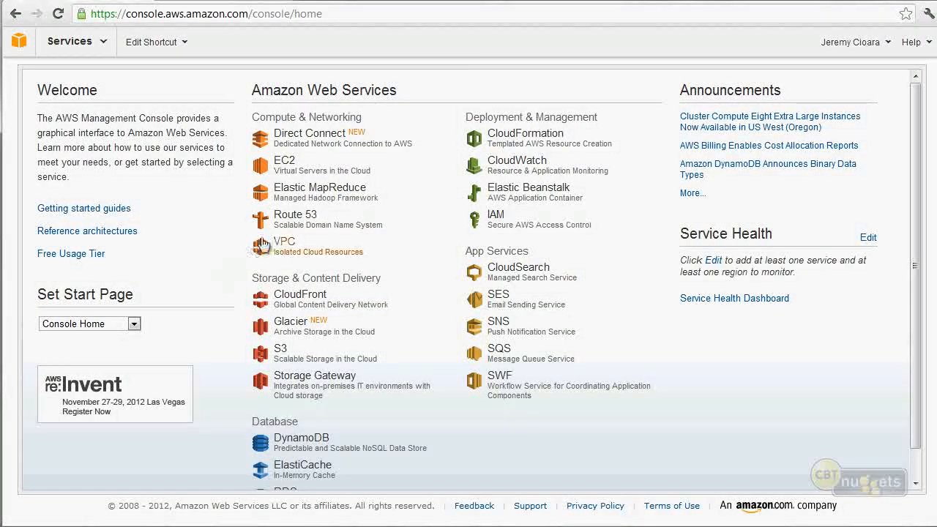
Start an EC2 instance launch with the Amazon Linux image in the classic wizard.
click(286, 168)
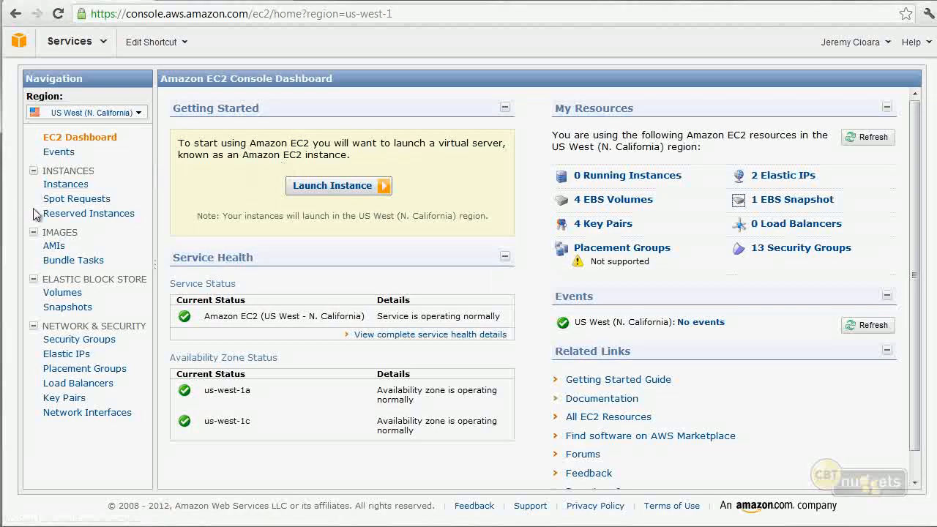
click(366, 191)
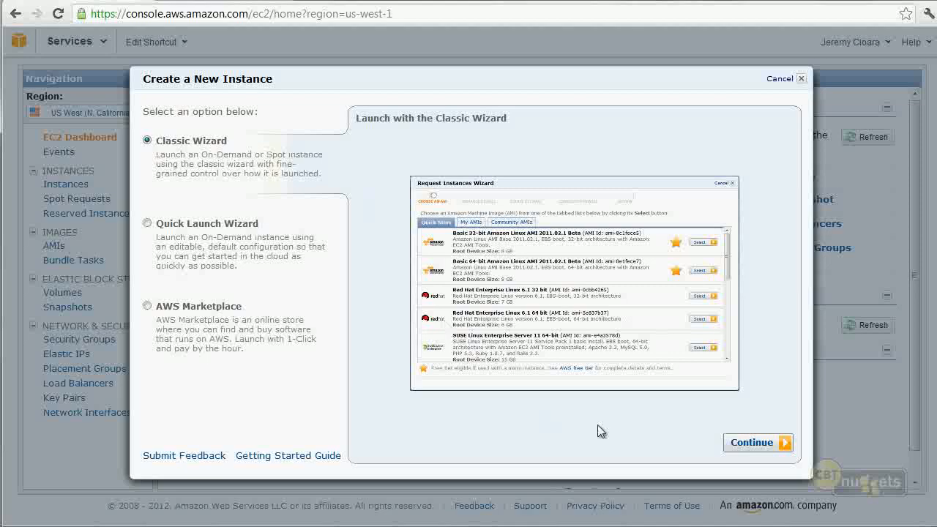
click(776, 444)
click(769, 192)
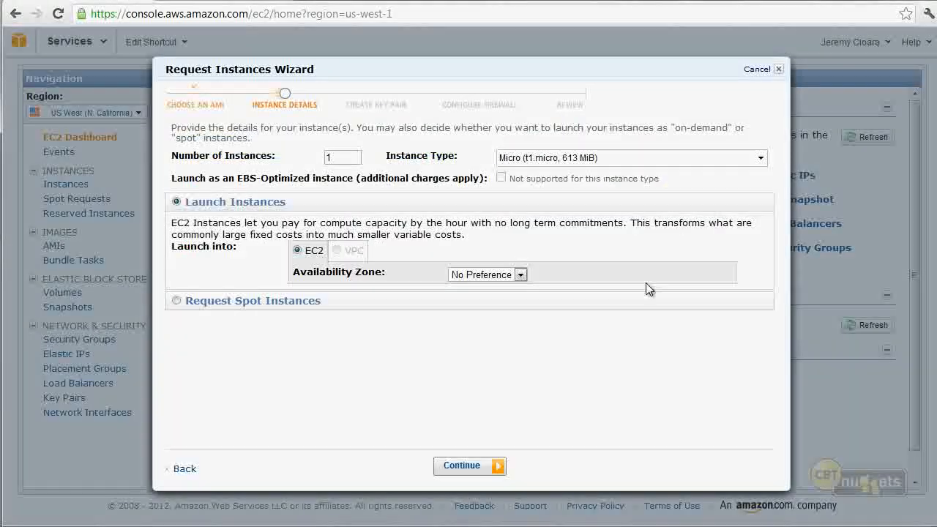
click(466, 467)
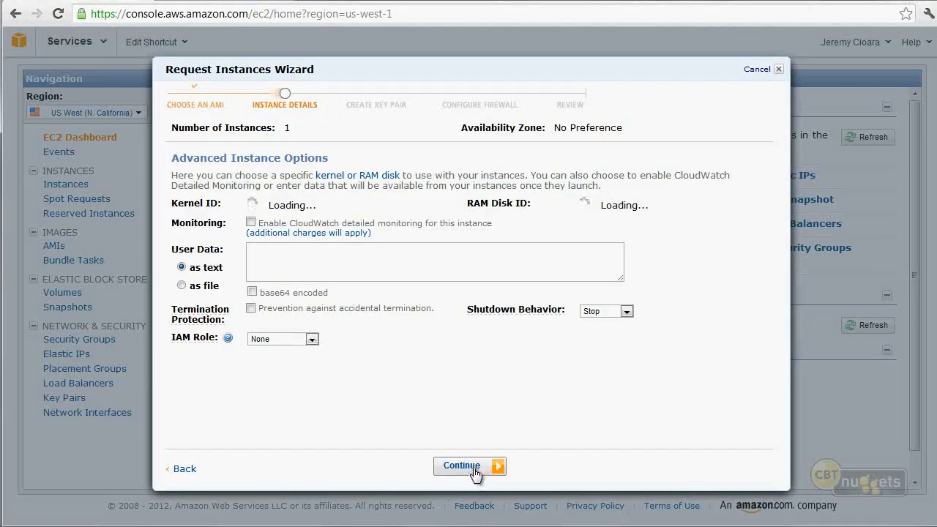
Select ServerAccess as the instance's IAM Role, then cancel the launch.
mouse_move(194, 343)
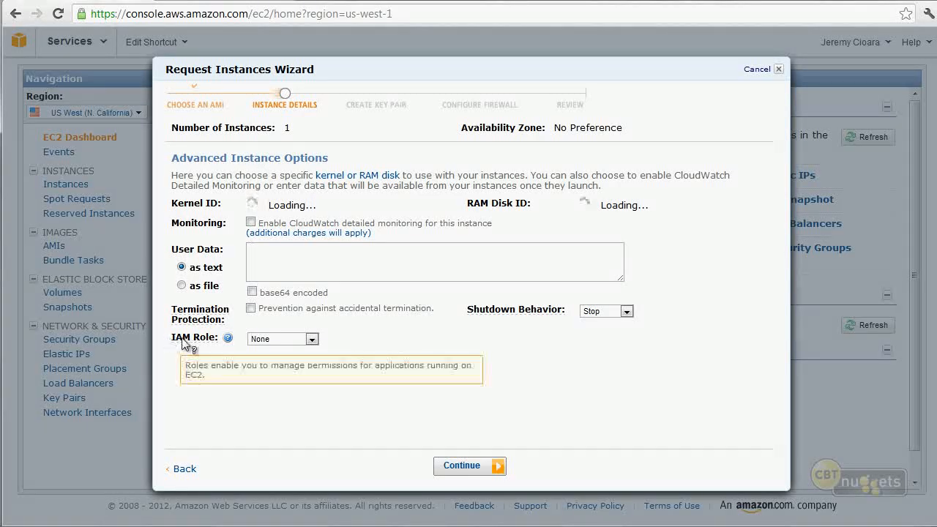
click(311, 341)
click(297, 363)
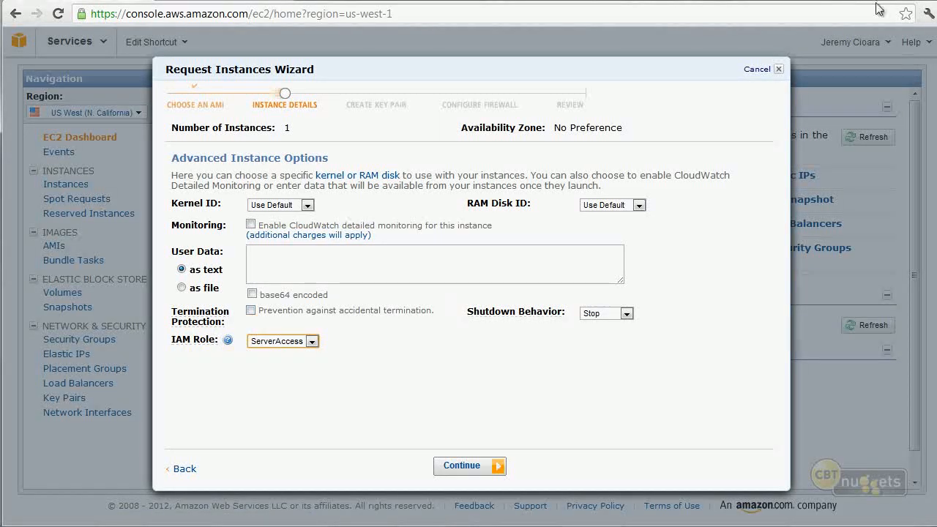
click(776, 70)
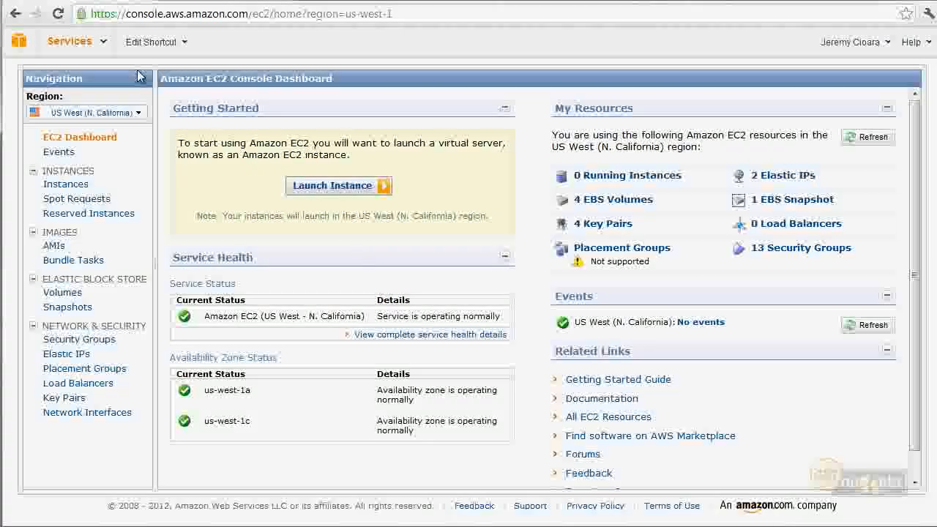